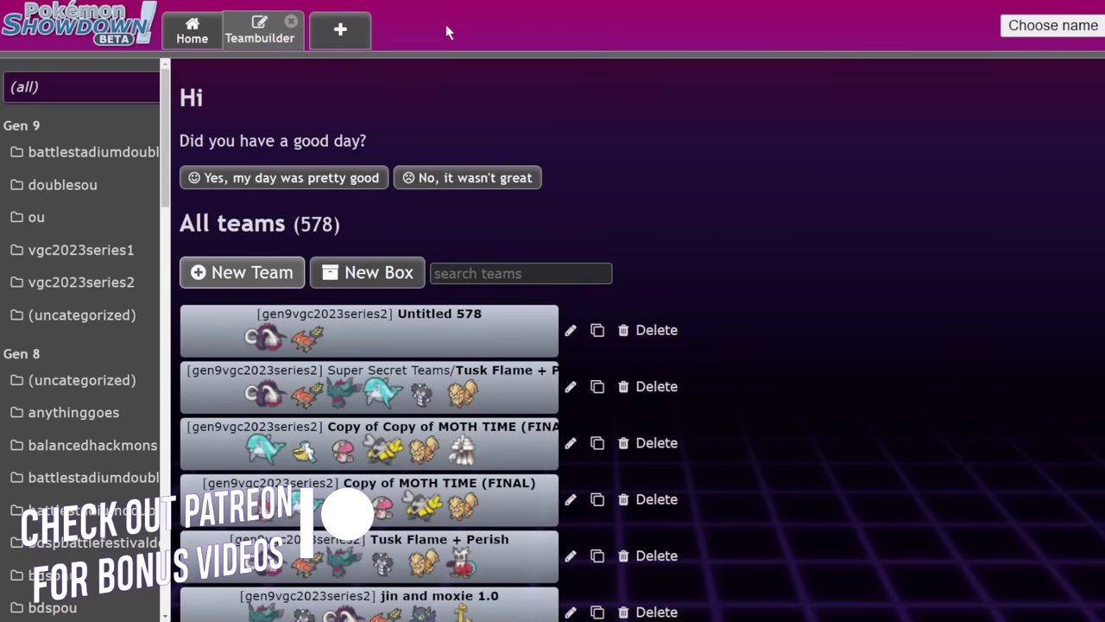
Step: Open the team Untitled 578 and give Great Tusk Headlong Rush as its first move
left_click(463, 326)
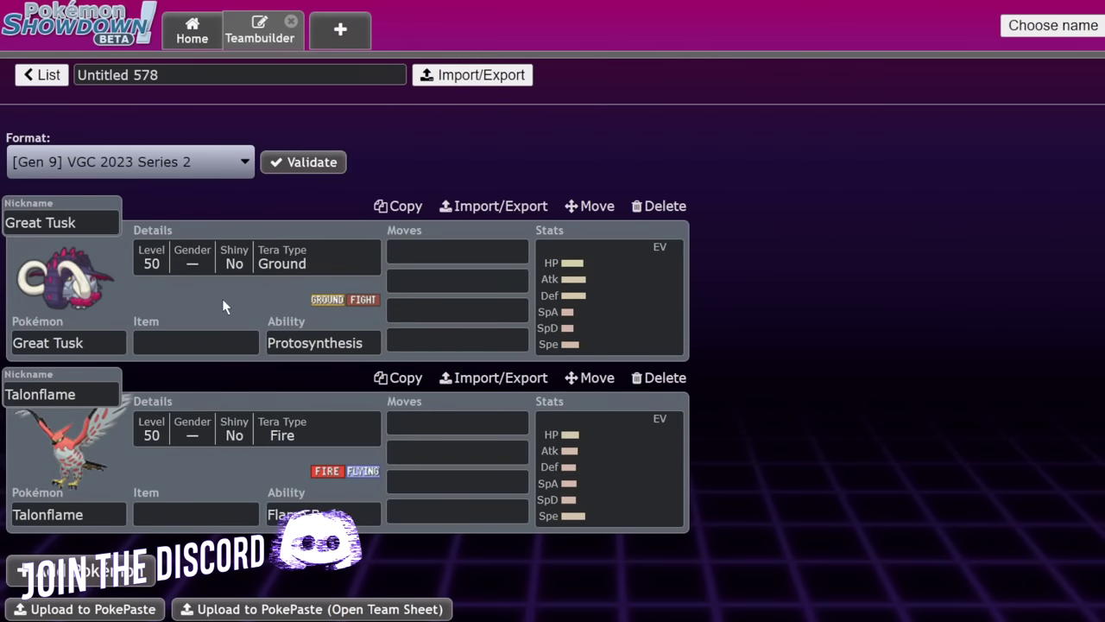
left_click(598, 330)
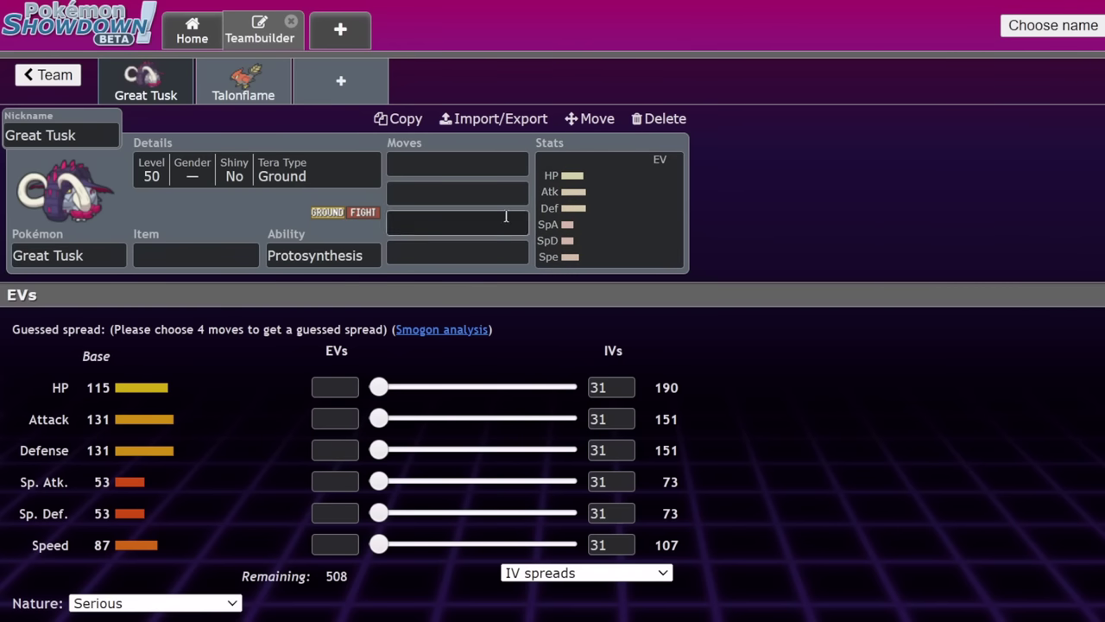
left_click(454, 161)
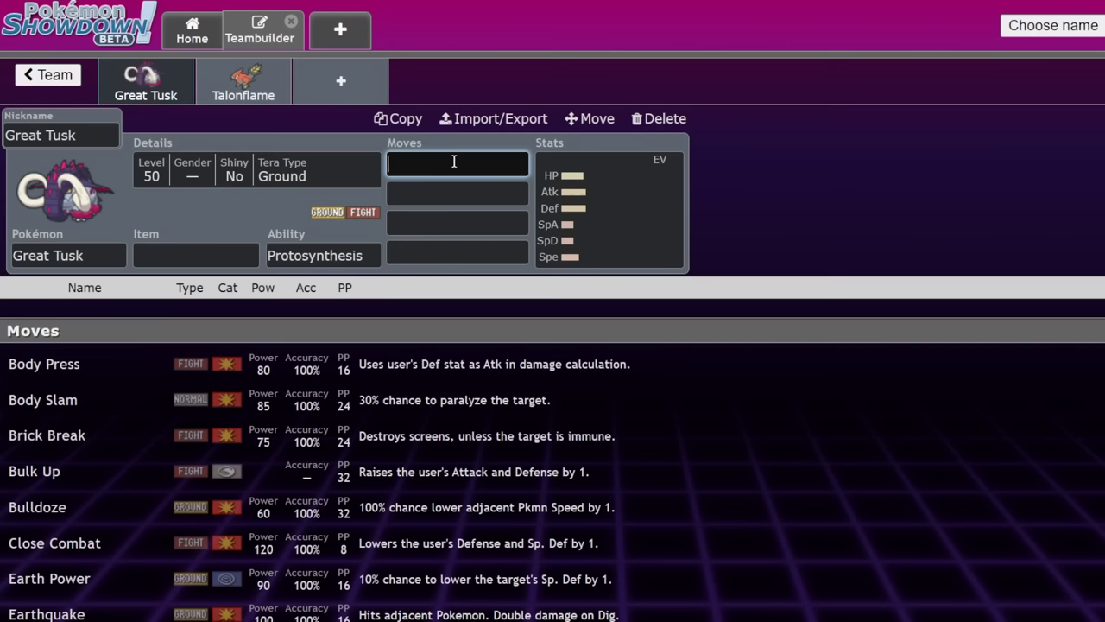
type("head")
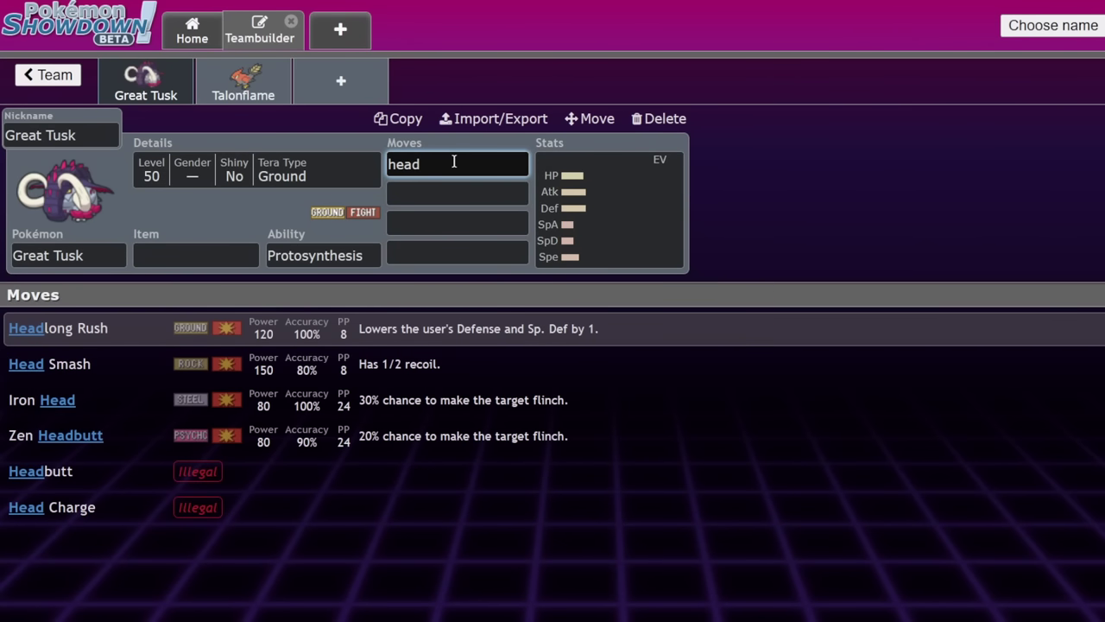
key("Return")
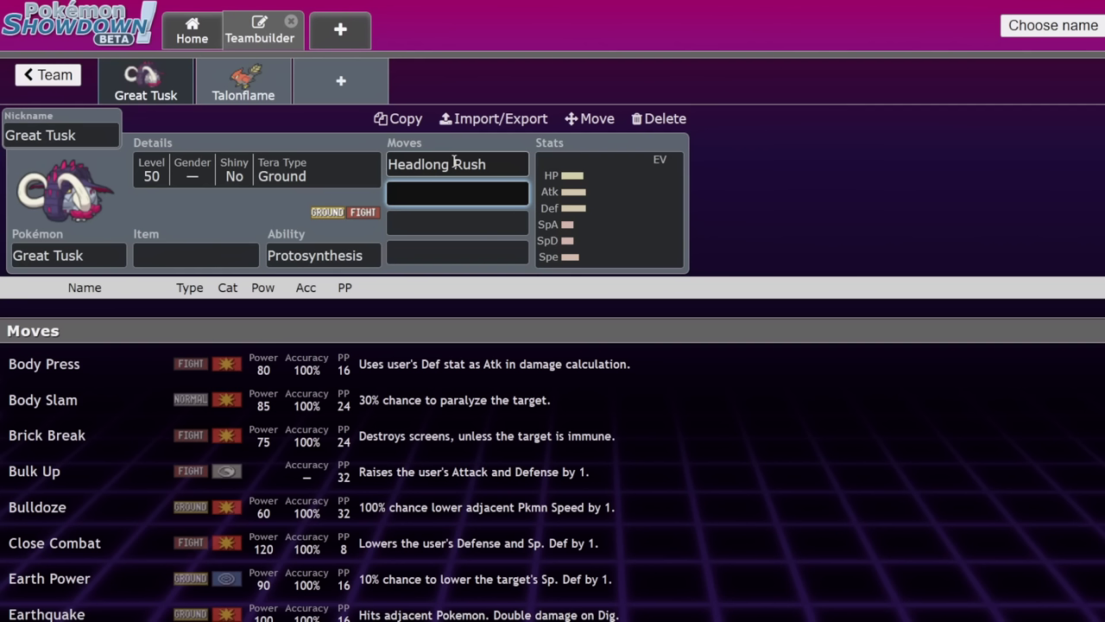
Step: Add Garchomp as the third team member from the Ground-type Pokémon, filtering by type and sorting by Speed
left_click(337, 98)
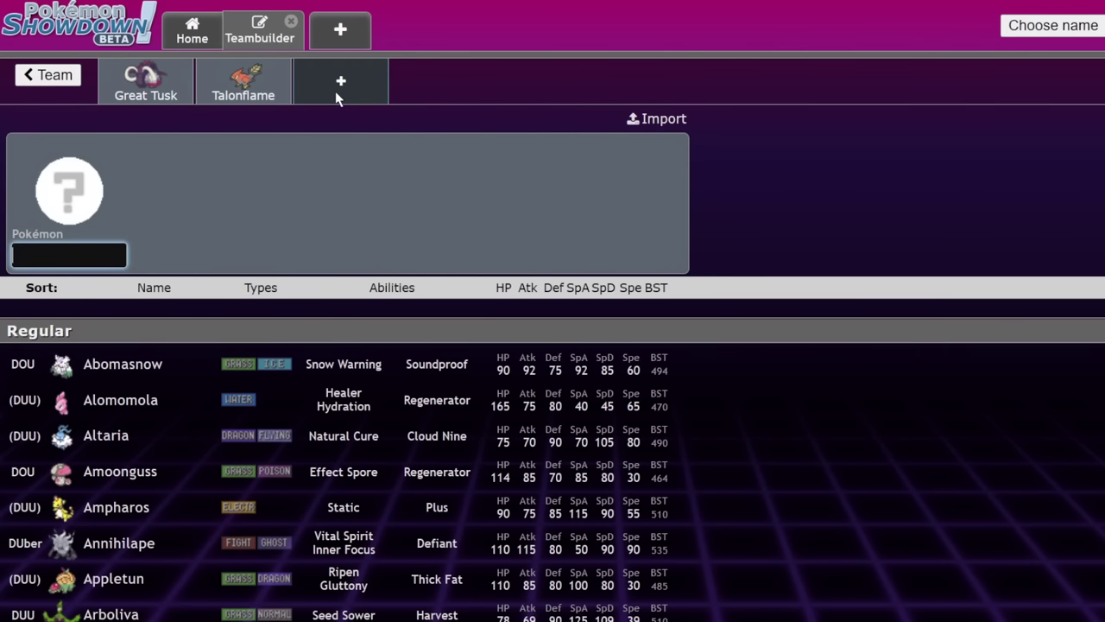
type("ground")
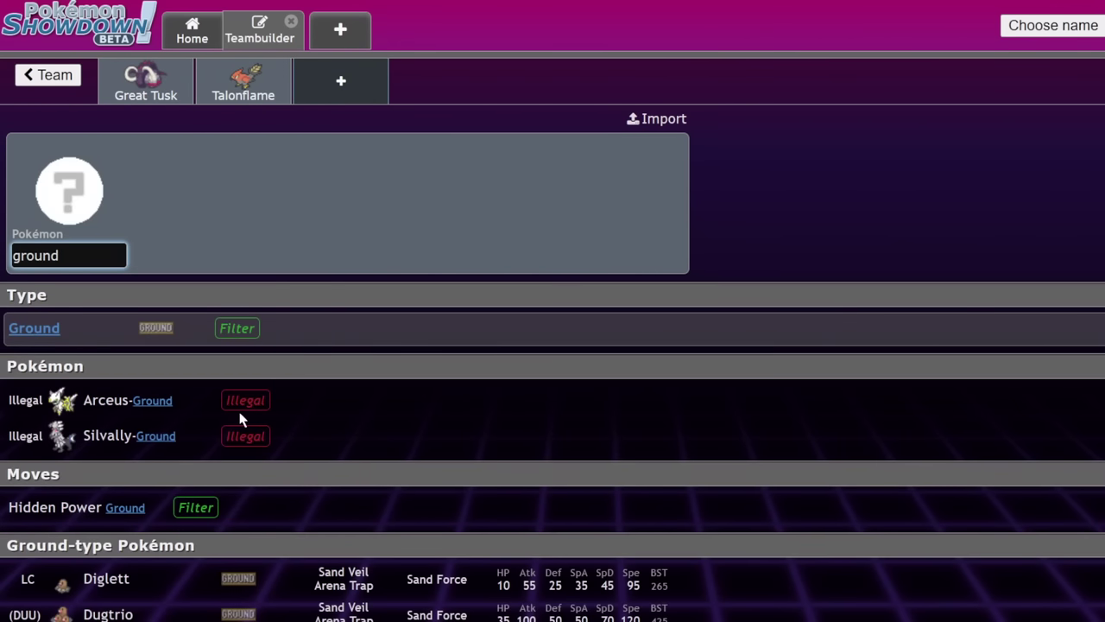
left_click(253, 333)
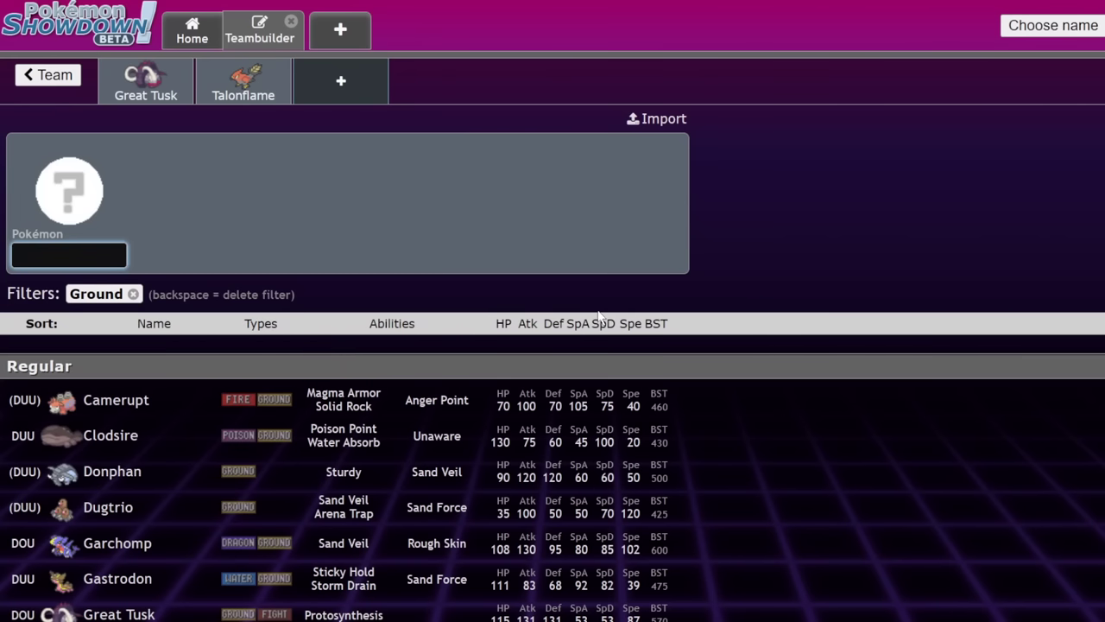
left_click(630, 322)
left_click(208, 451)
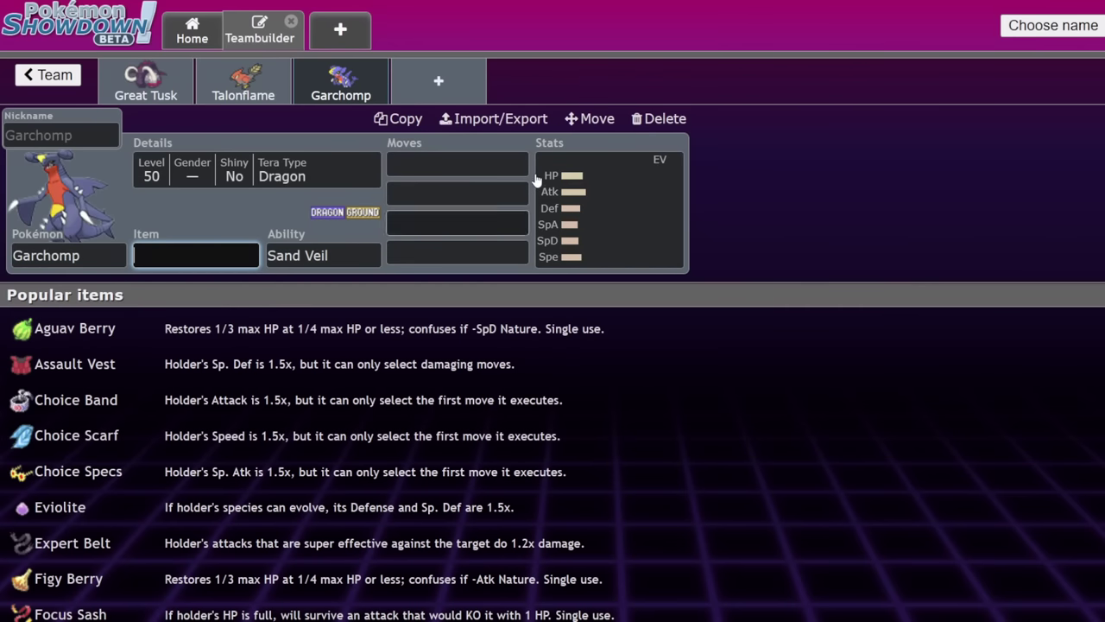
Step: Give Garchomp Earthquake as its first move and Stomping Tantrum as its second
left_click(625, 234)
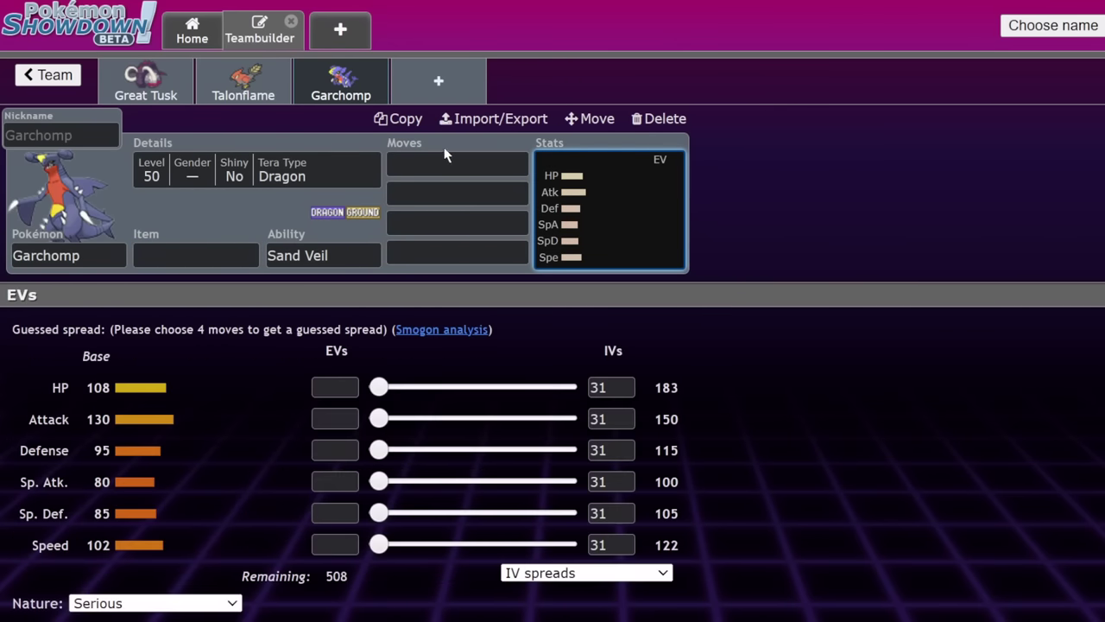
left_click(442, 162)
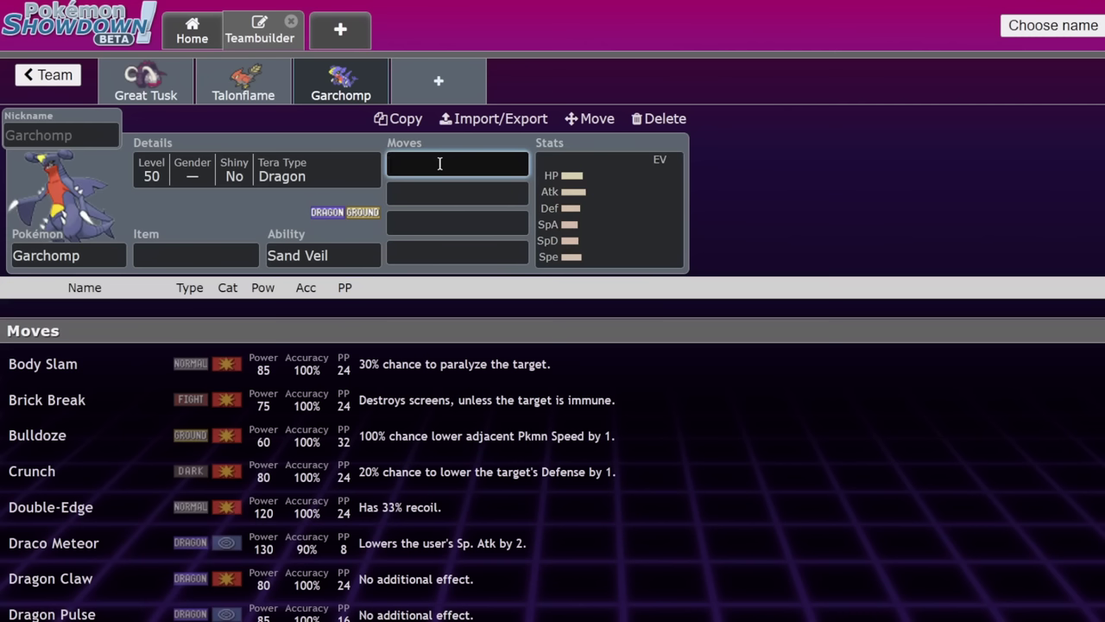
type("ear")
left_click(244, 380)
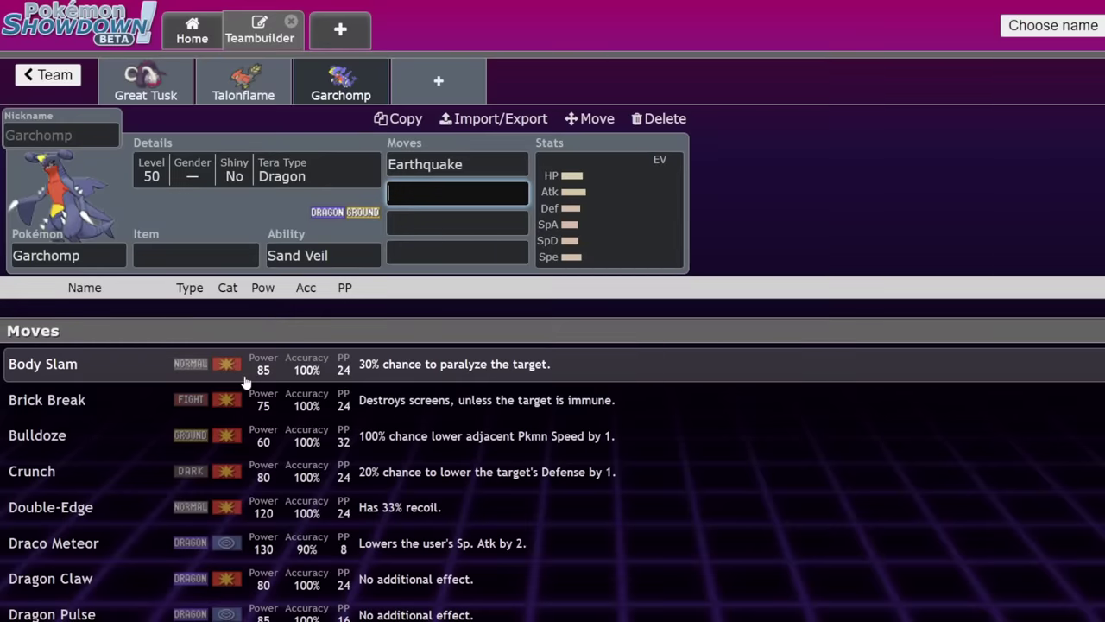
type("stomp")
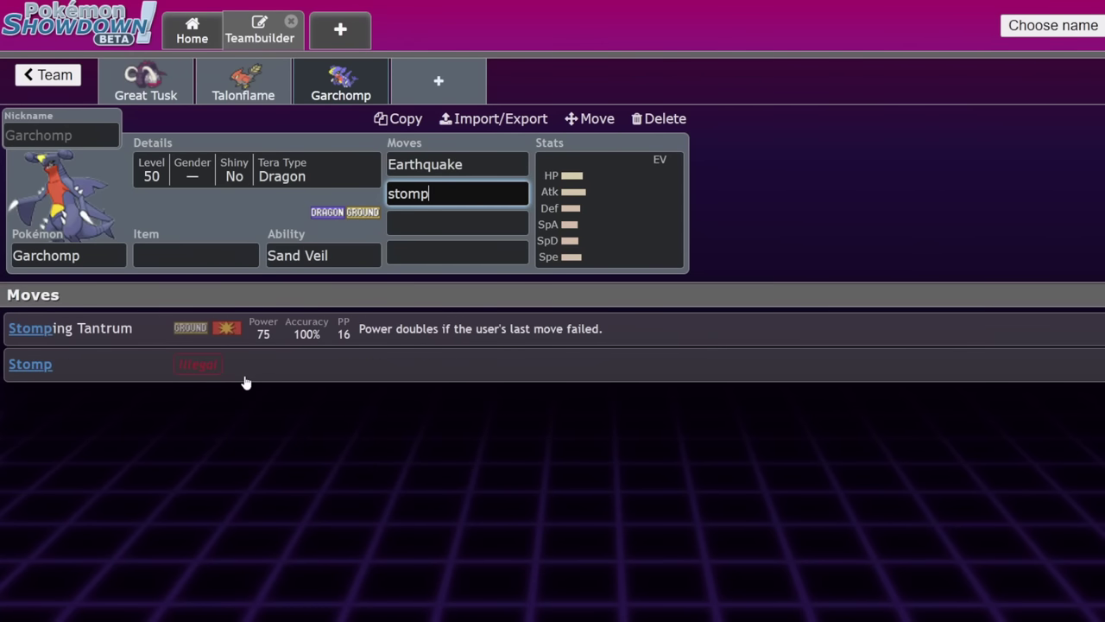
left_click(215, 329)
Step: Compare the base stats of Garchomp and Great Tusk, switching between the two Pokémon
left_click(639, 216)
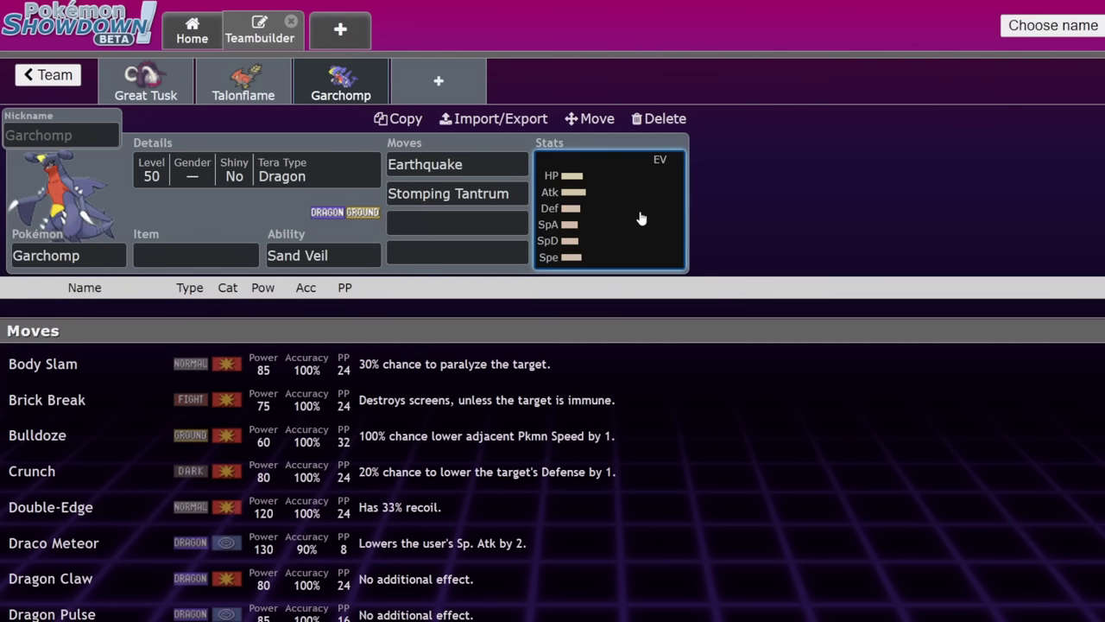
left_click(145, 82)
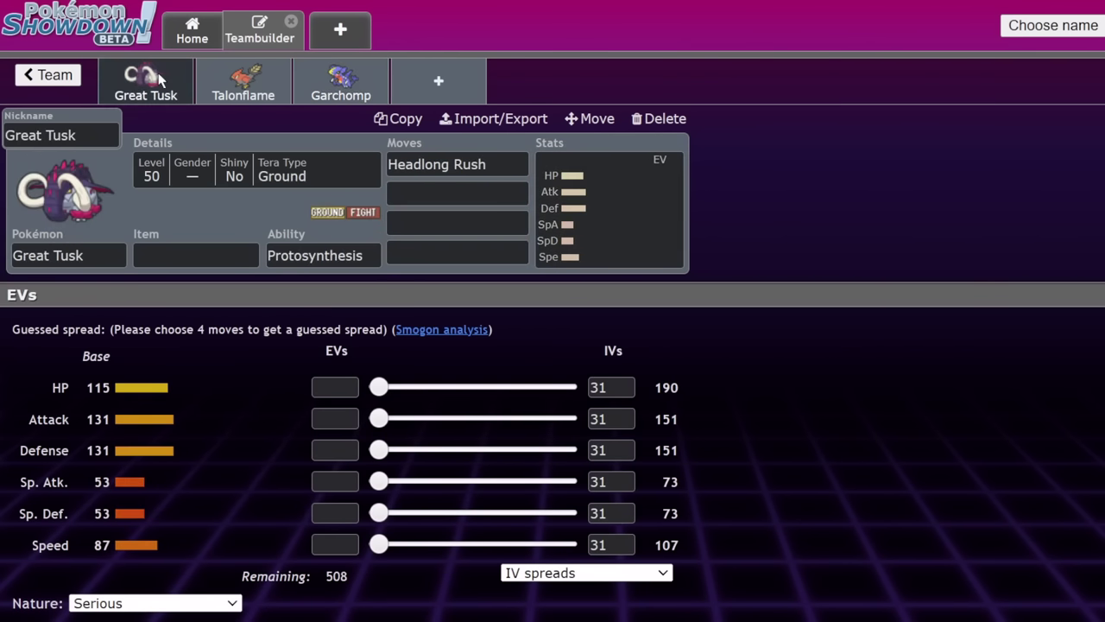
left_click(335, 82)
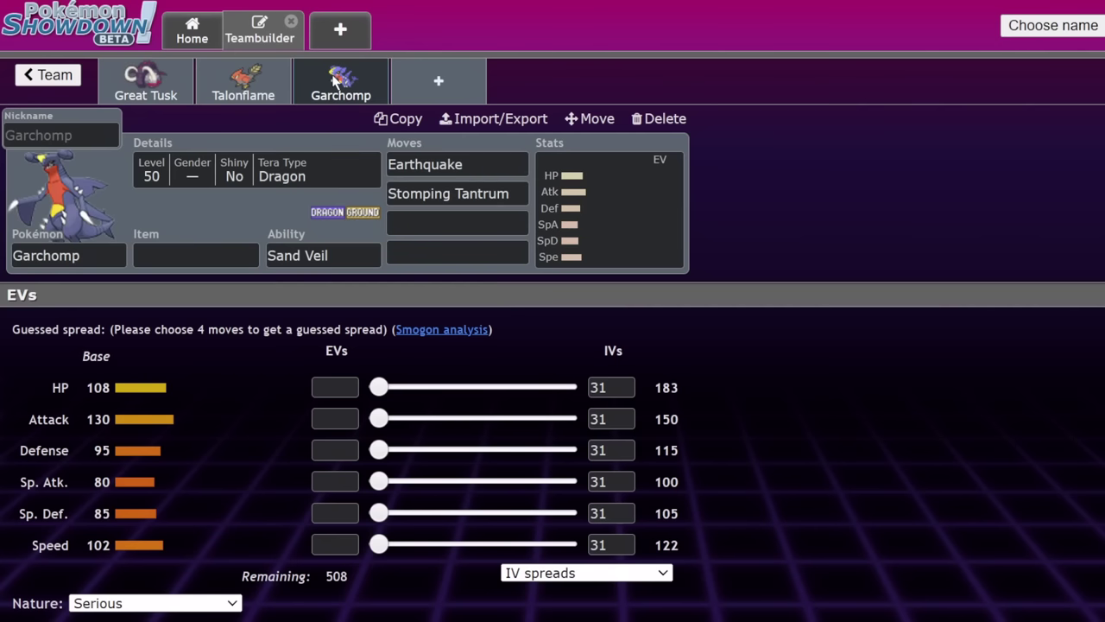
left_click(130, 73)
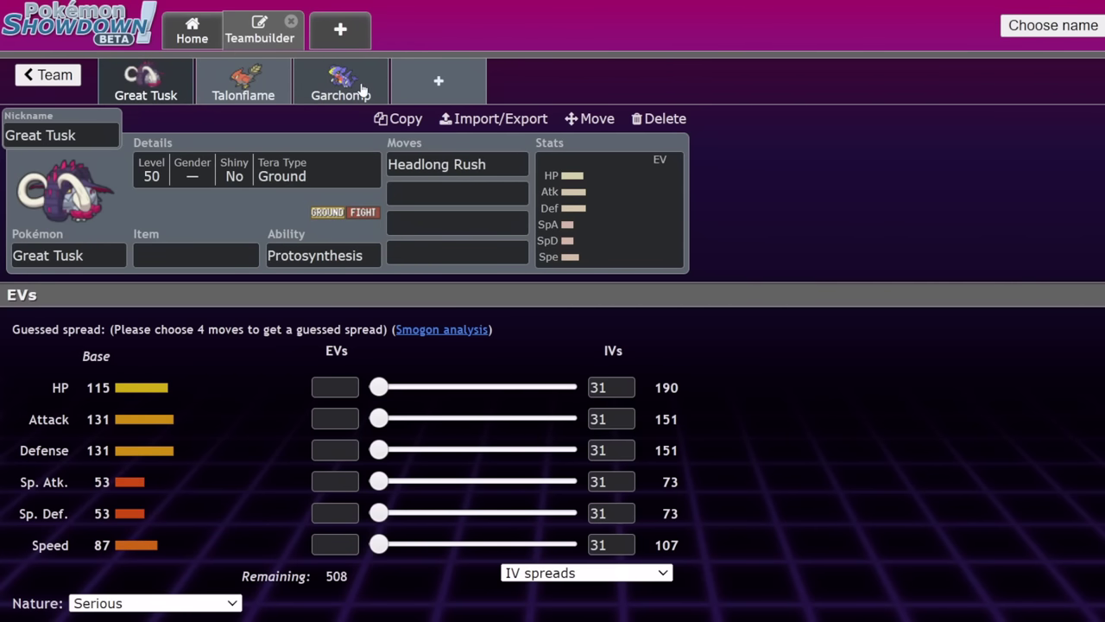
left_click(345, 87)
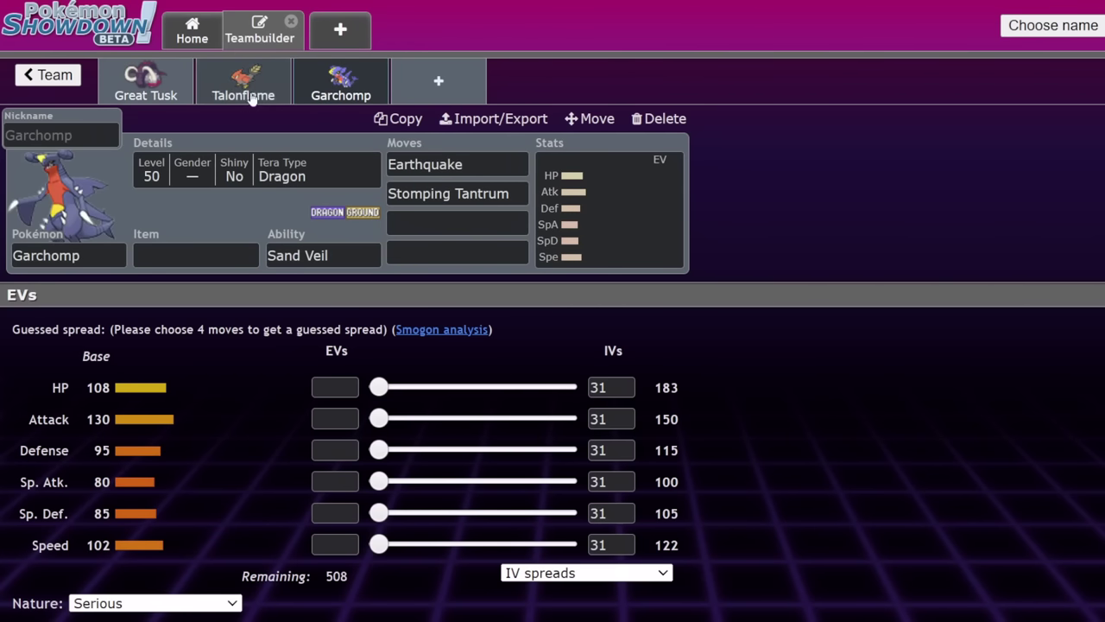
left_click(148, 100)
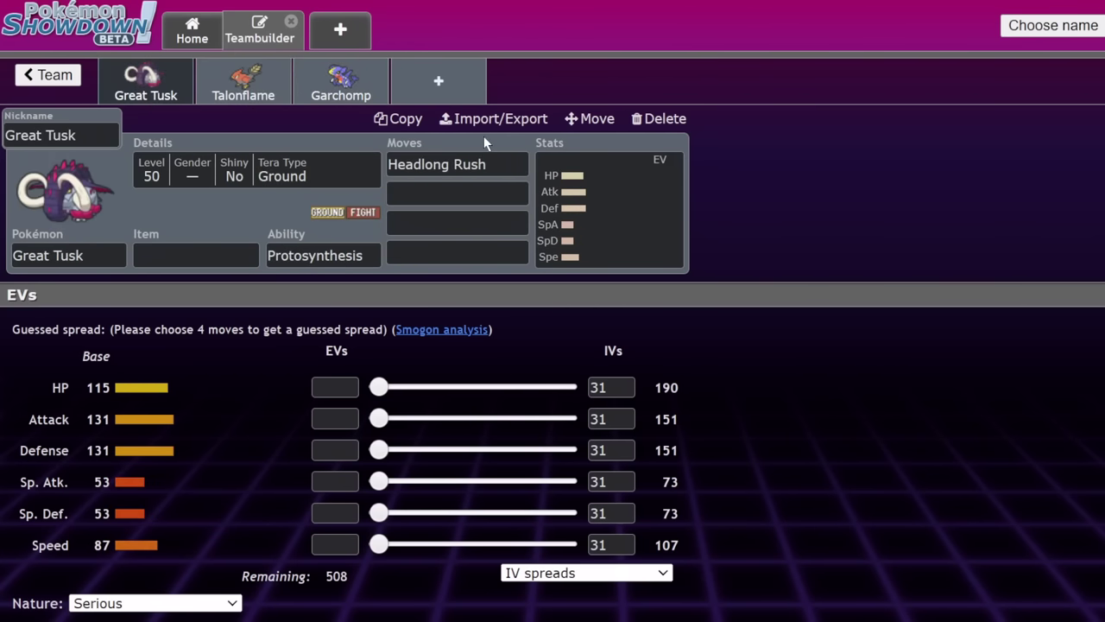
Step: Compare the power and effects of Great Tusk's Headlong Rush with Garchomp's Earthquake and Stomping Tantrum
left_click(507, 162)
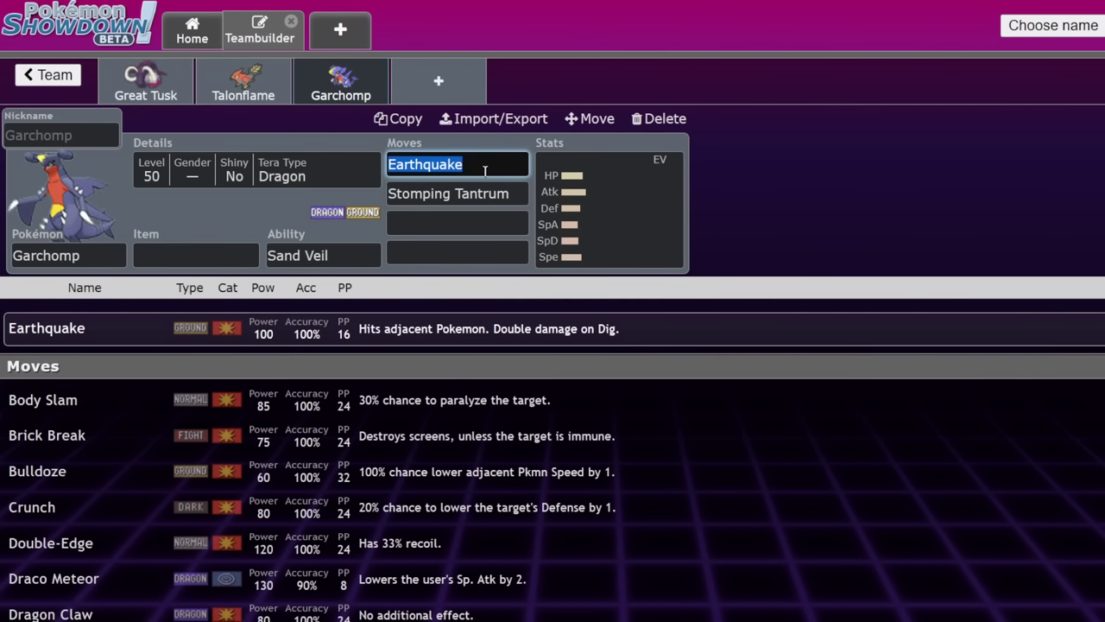
left_click(484, 169)
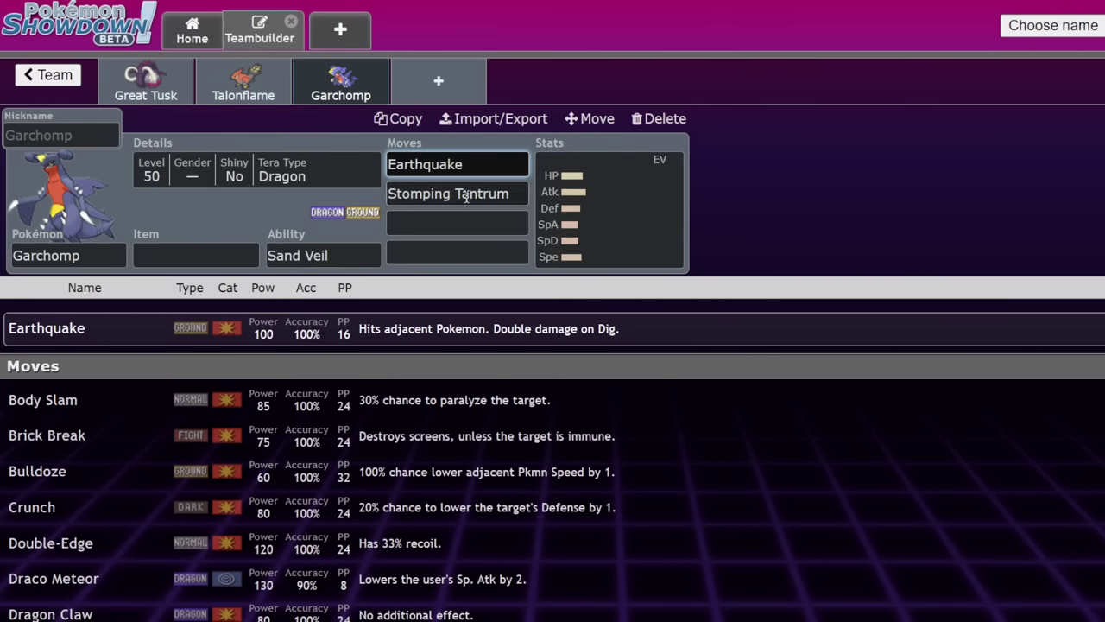
left_click(467, 193)
left_click(475, 166)
left_click(493, 193)
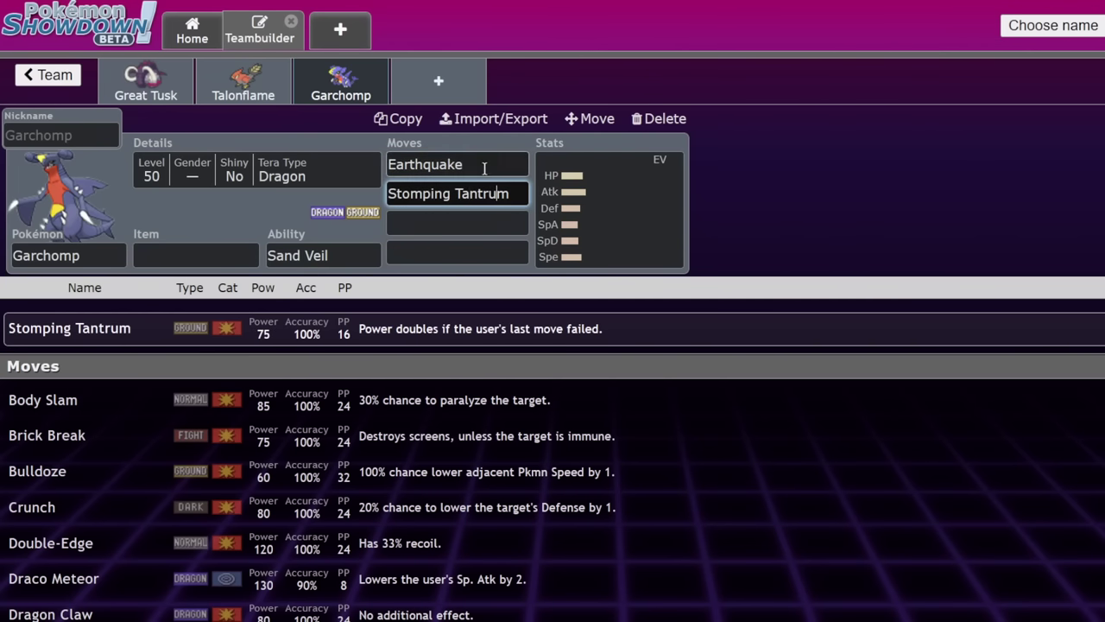
left_click(484, 166)
left_click(492, 191)
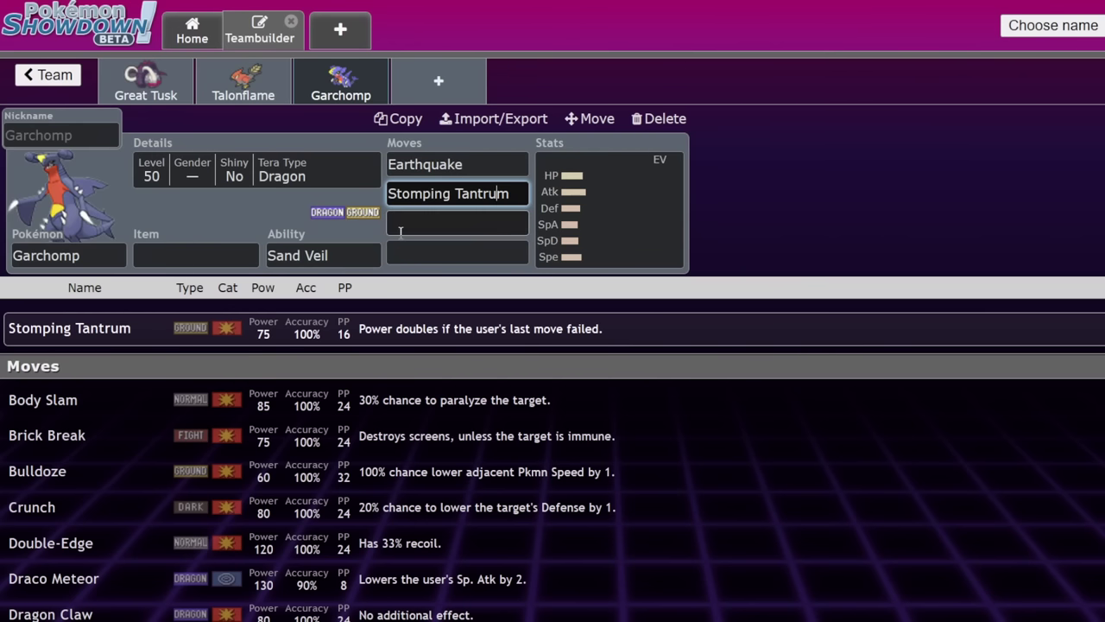
Step: Equip Garchomp with a Life Orb and set its Tera Type to Ground
left_click(665, 222)
left_click(201, 253)
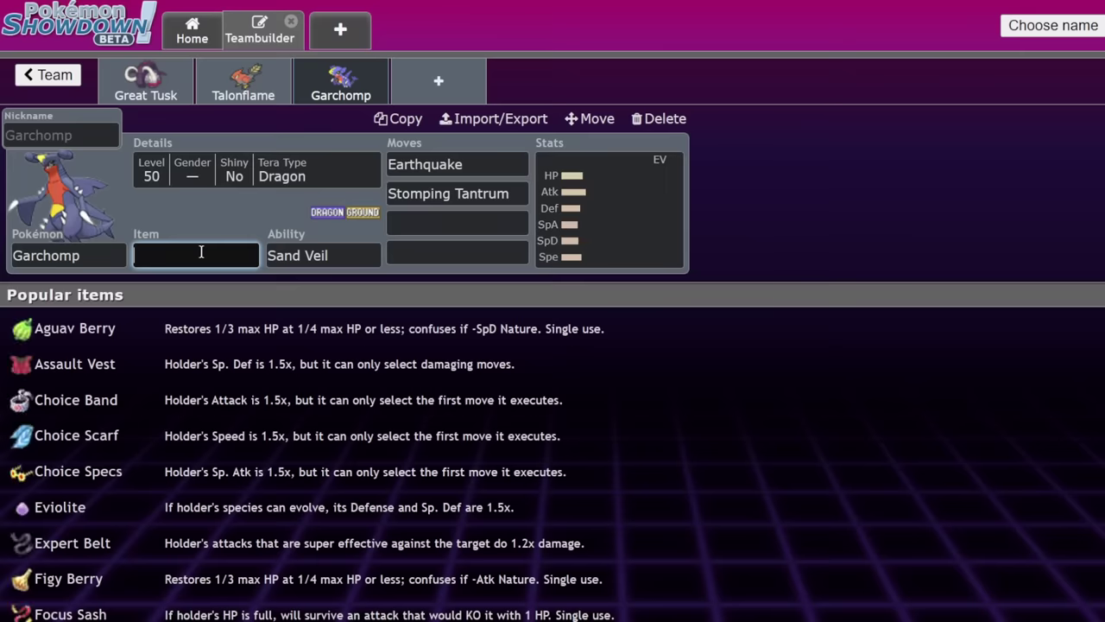
type("life")
key("Return")
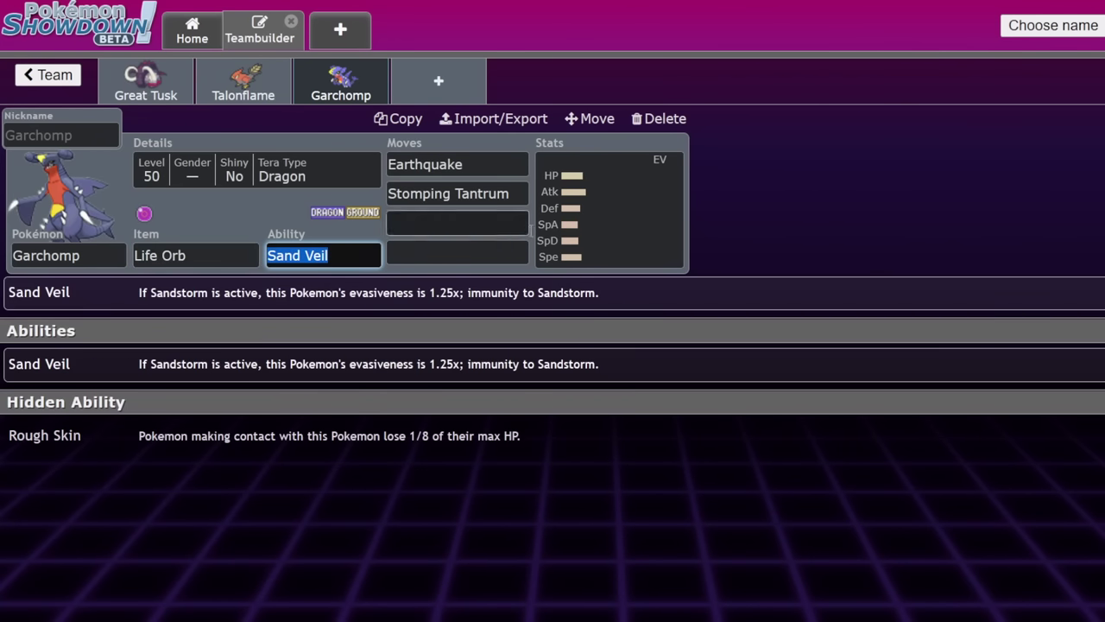
left_click(557, 235)
left_click(195, 177)
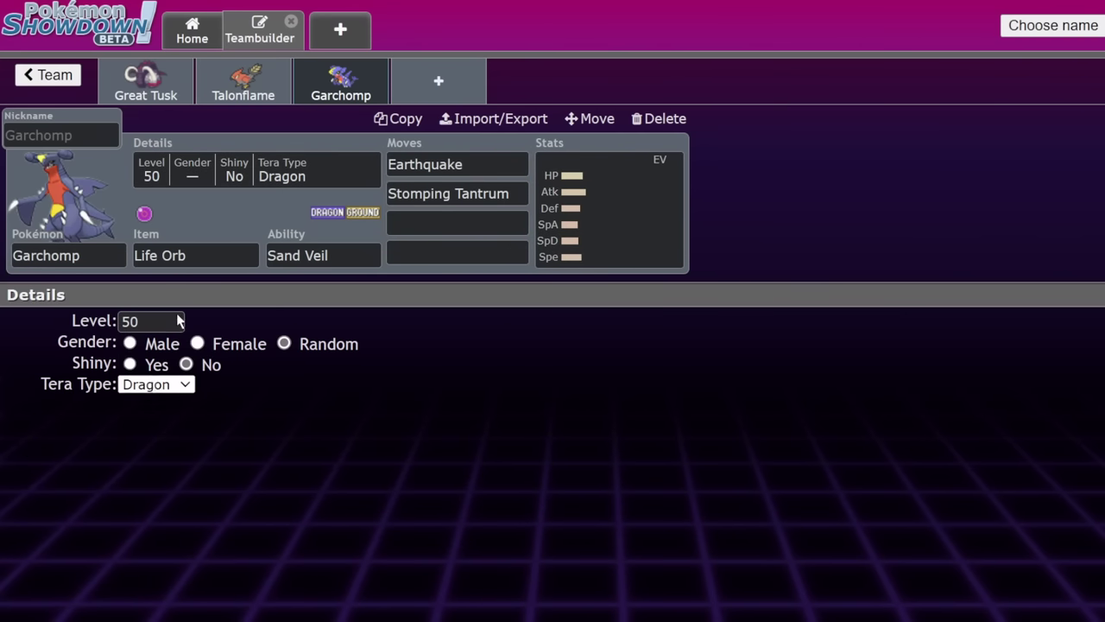
type("gro")
Step: Set Garchomp's Attack EVs to 252 and add Swords Dance as its third move
left_click(580, 216)
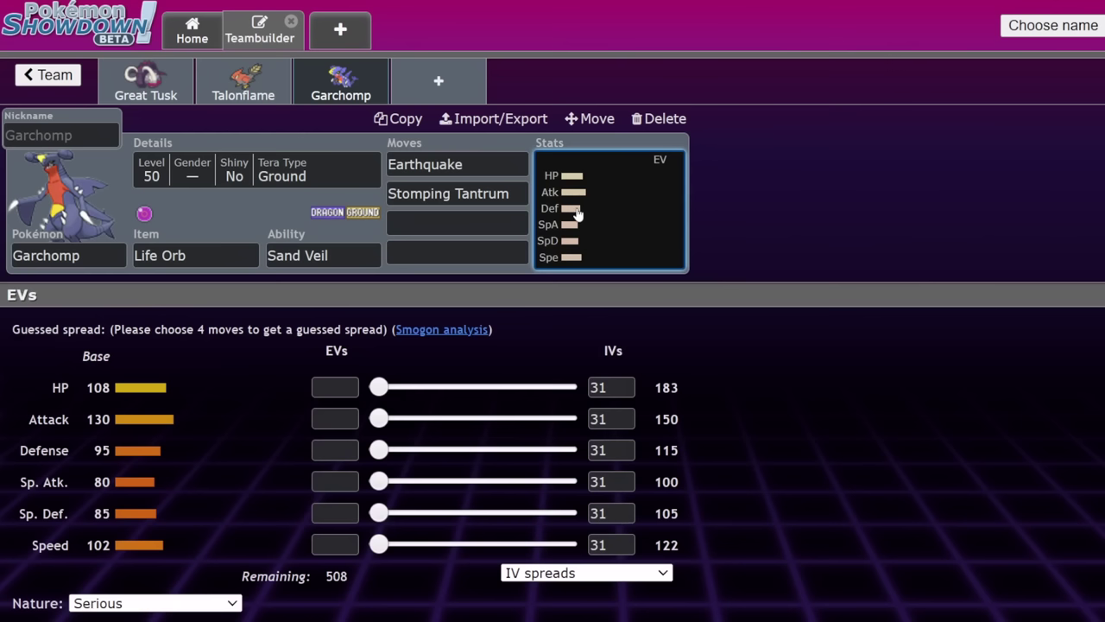
left_click_drag(414, 417, 974, 365)
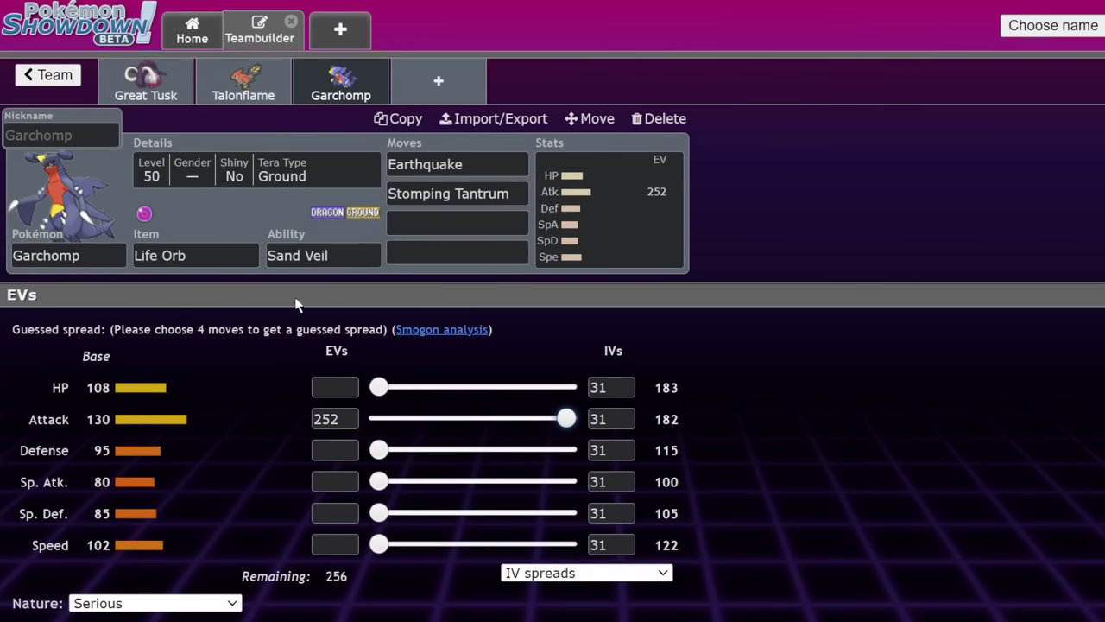
left_click(464, 222)
type("sw")
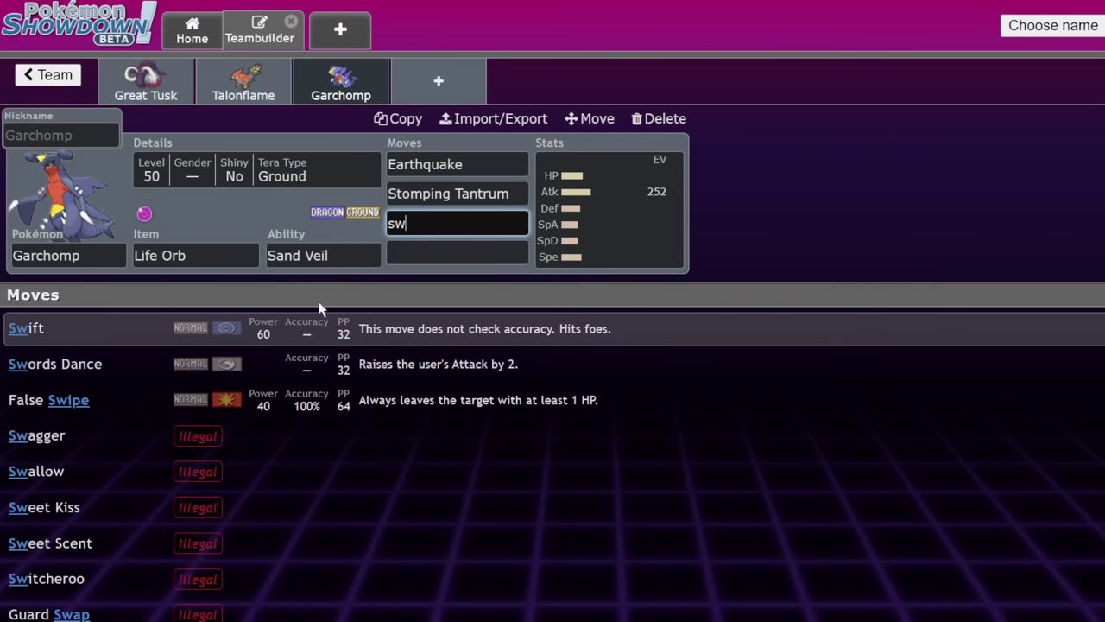
left_click(129, 360)
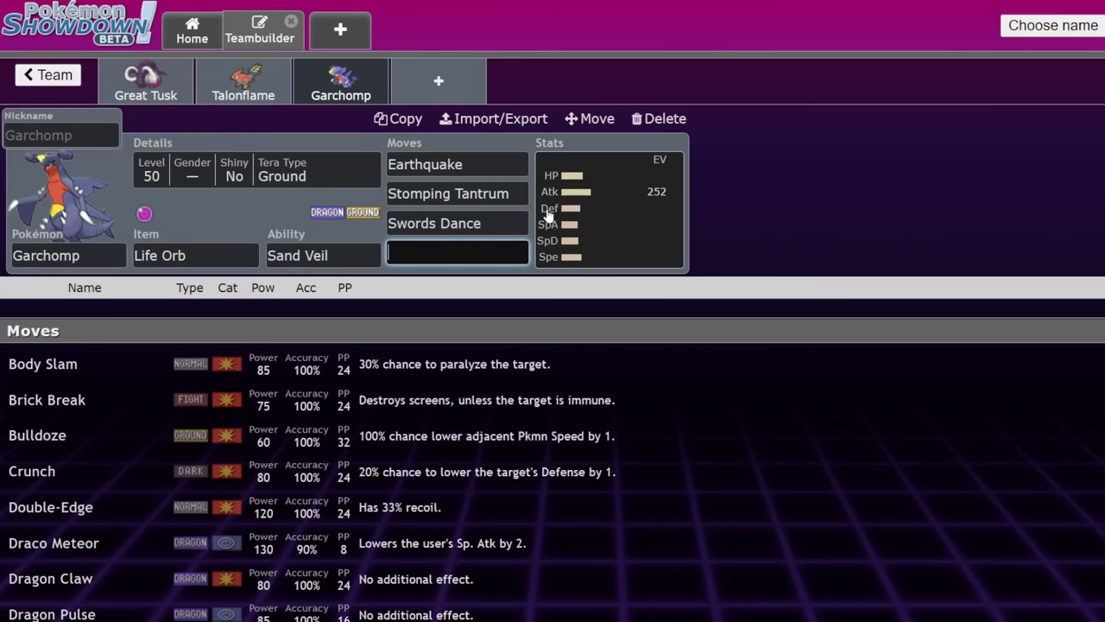
Step: Return to Great Tusk and add Close Combat as its second move
left_click(168, 94)
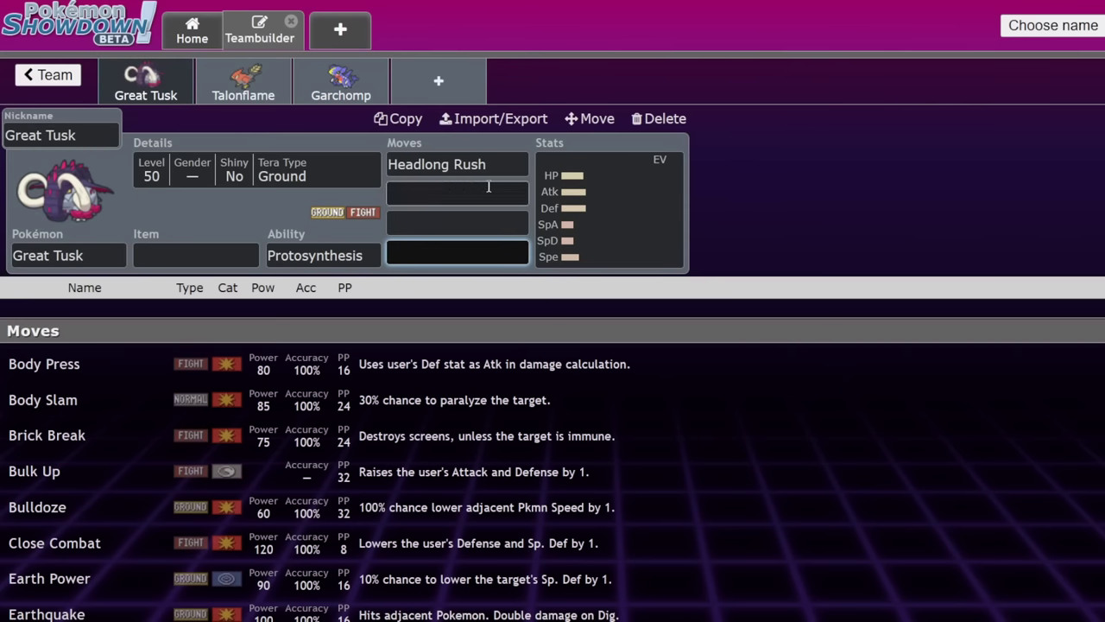
left_click(519, 166)
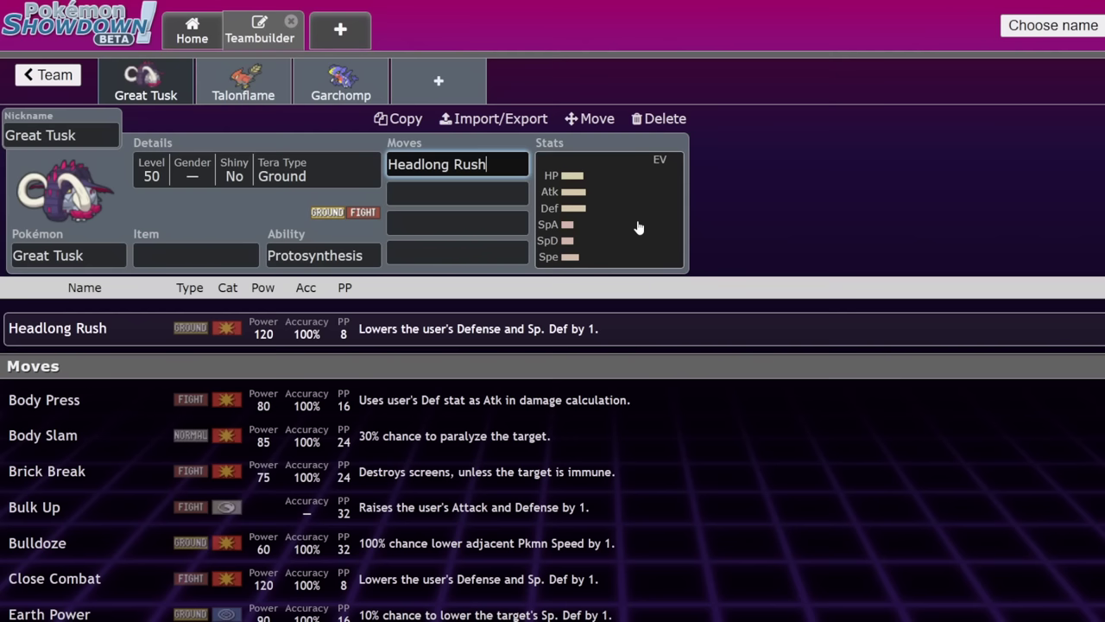
left_click(522, 193)
type("clos")
key("Return")
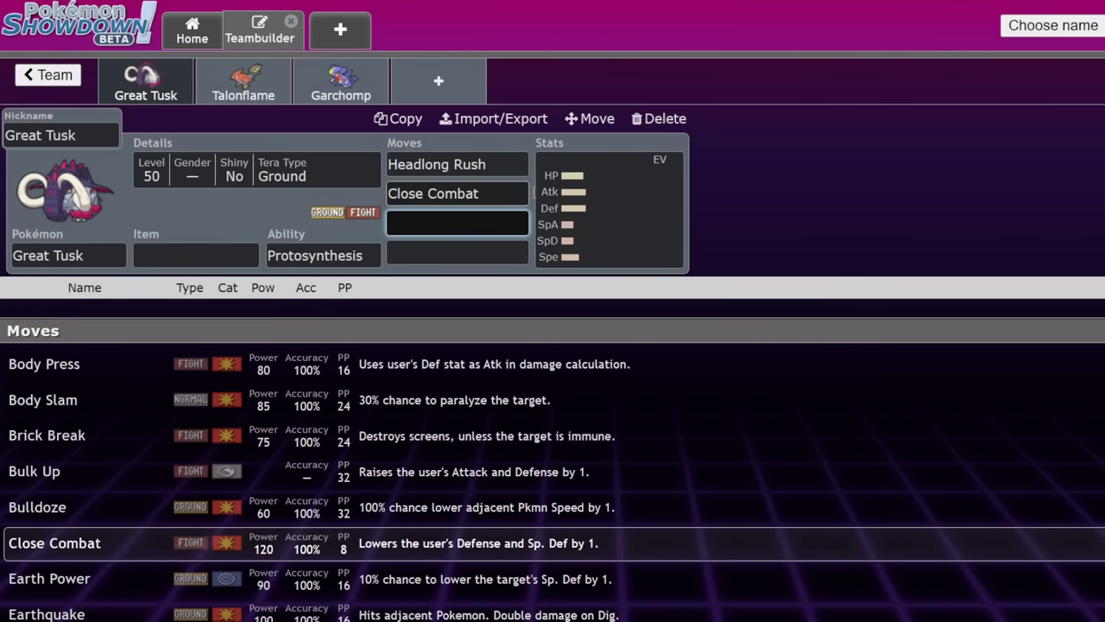
Step: Add Earthquake as Great Tusk's third move
left_click(493, 192)
left_click(504, 165)
left_click(506, 192)
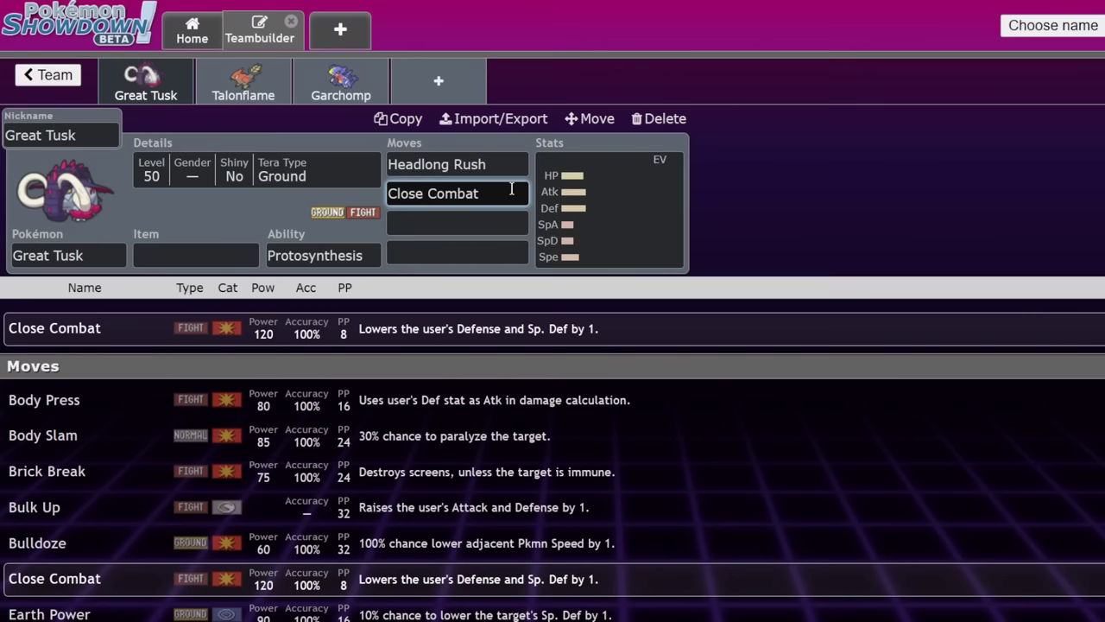
key("Return")
scroll(308, 454, "down", 5)
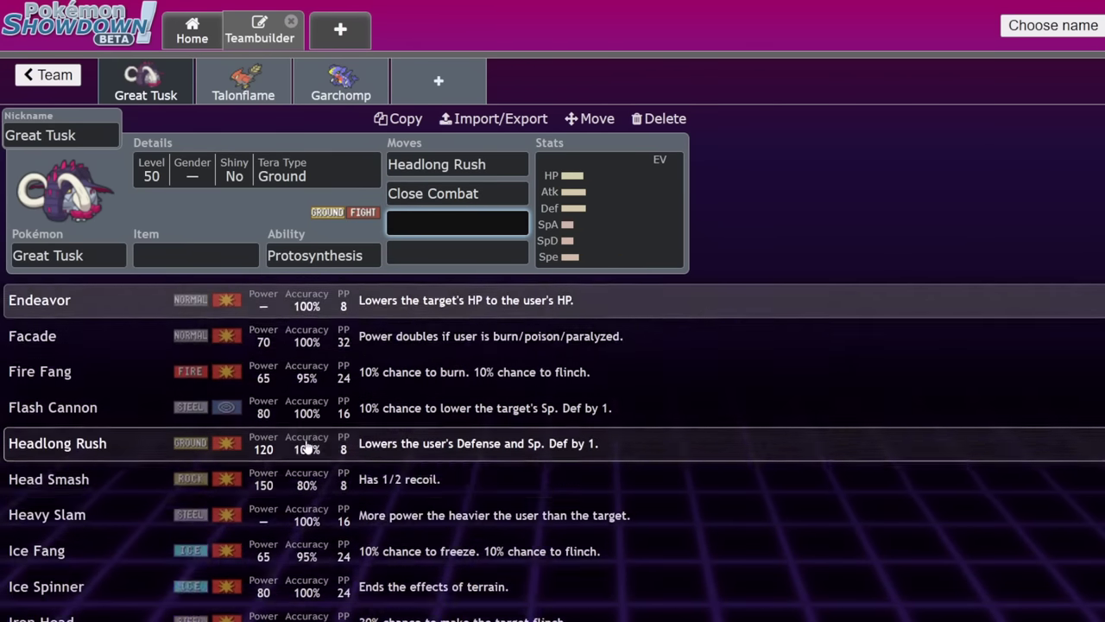
scroll(247, 450, "down", 3)
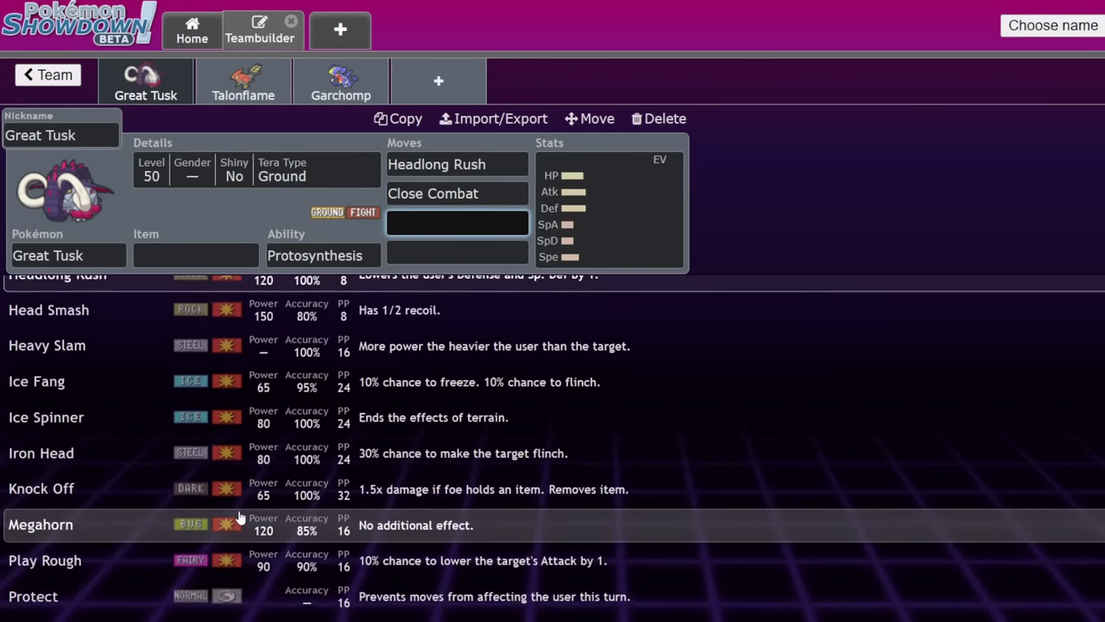
scroll(250, 506, "up", 6)
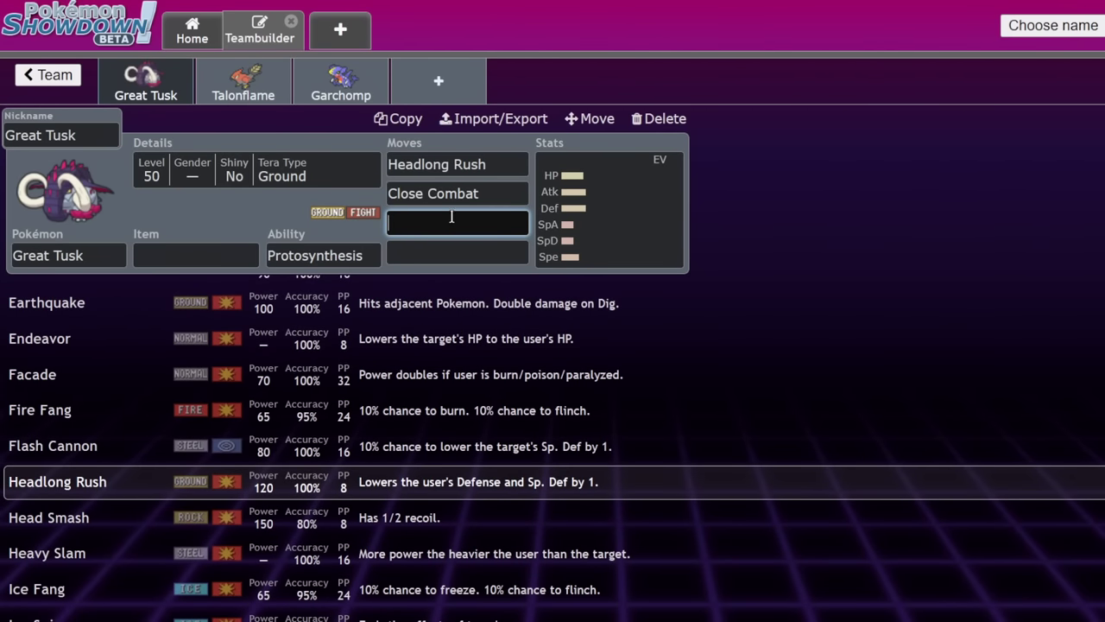
type("ear")
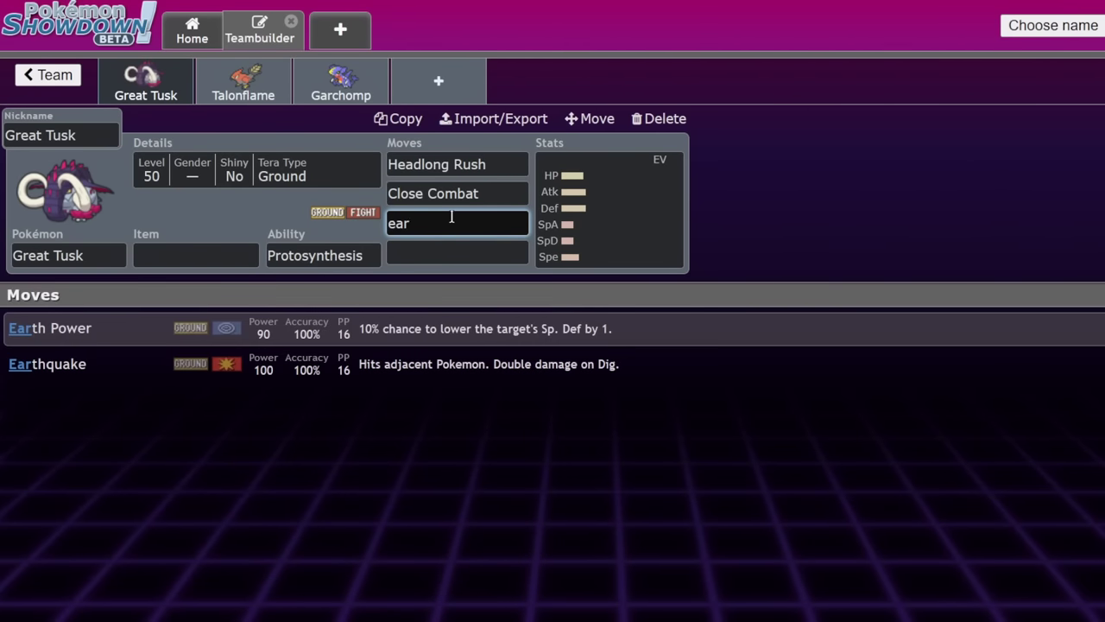
key("Down")
key("Return")
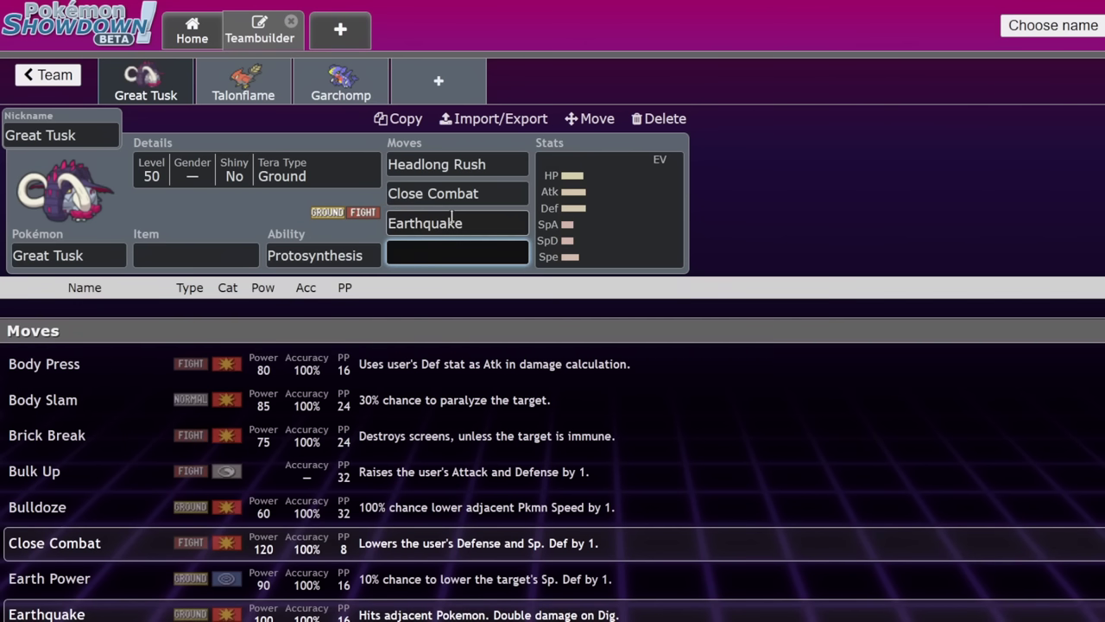
Step: Equip Great Tusk with a Life Orb
left_click(599, 239)
left_click(179, 259)
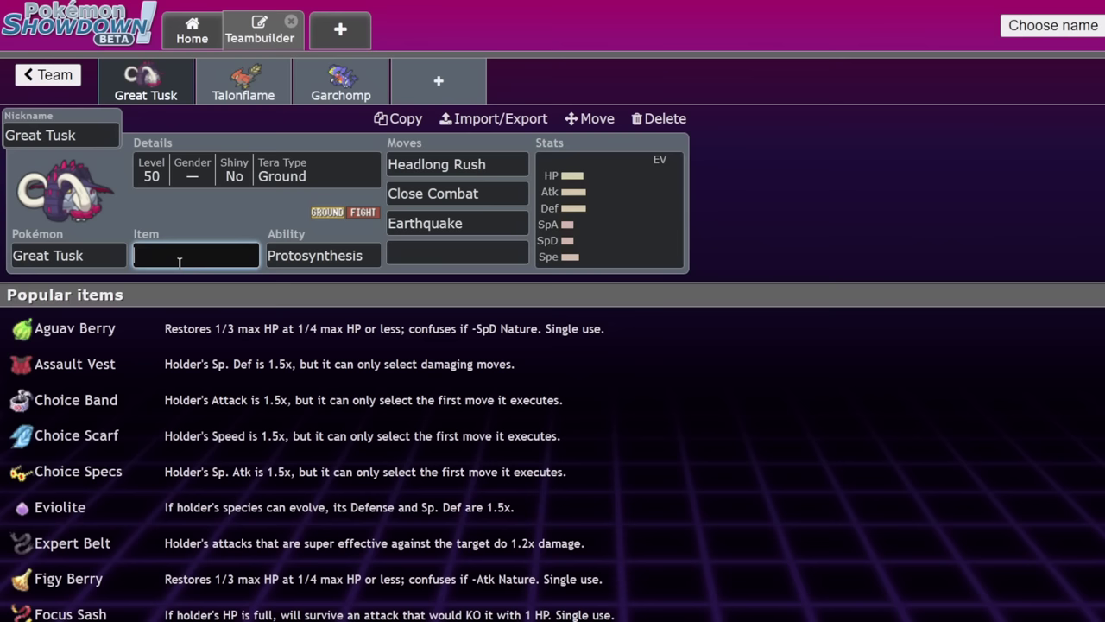
type("life")
key("Return")
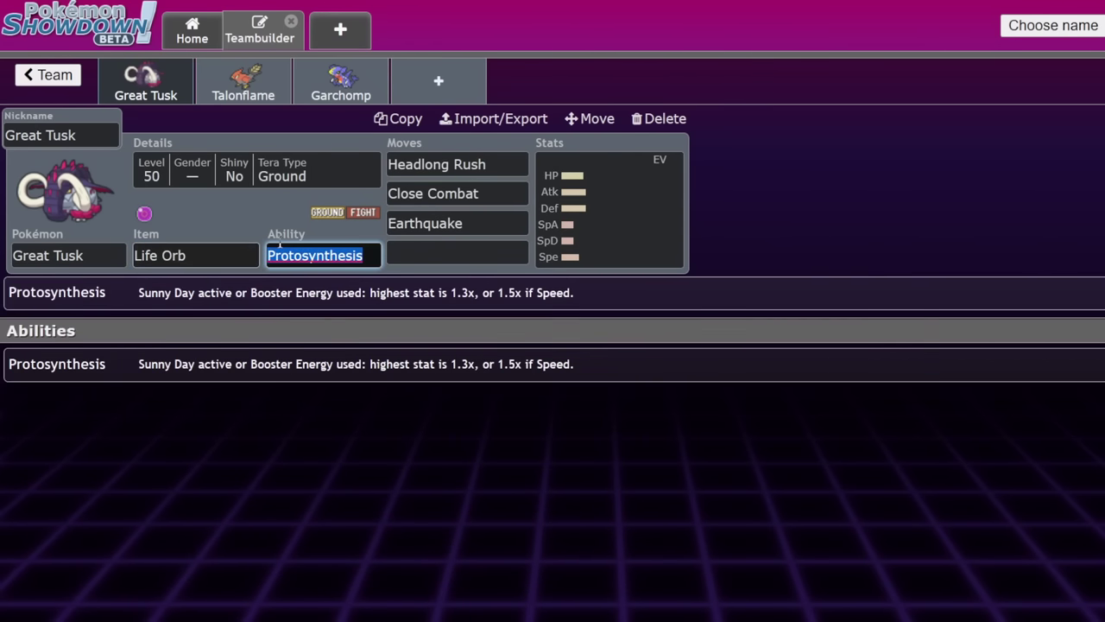
Step: Give Great Tusk a Jolly nature with EVs of 252 Speed, 252 Attack and 4 HP
left_click(601, 258)
left_click(173, 609)
left_click(153, 450)
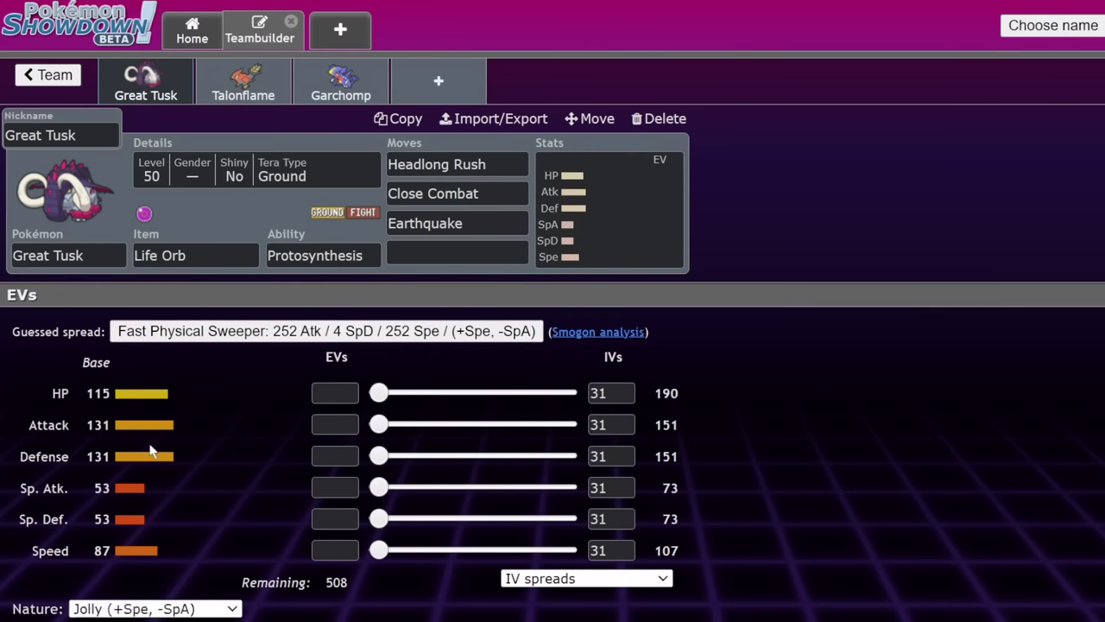
left_click_drag(380, 550, 570, 550)
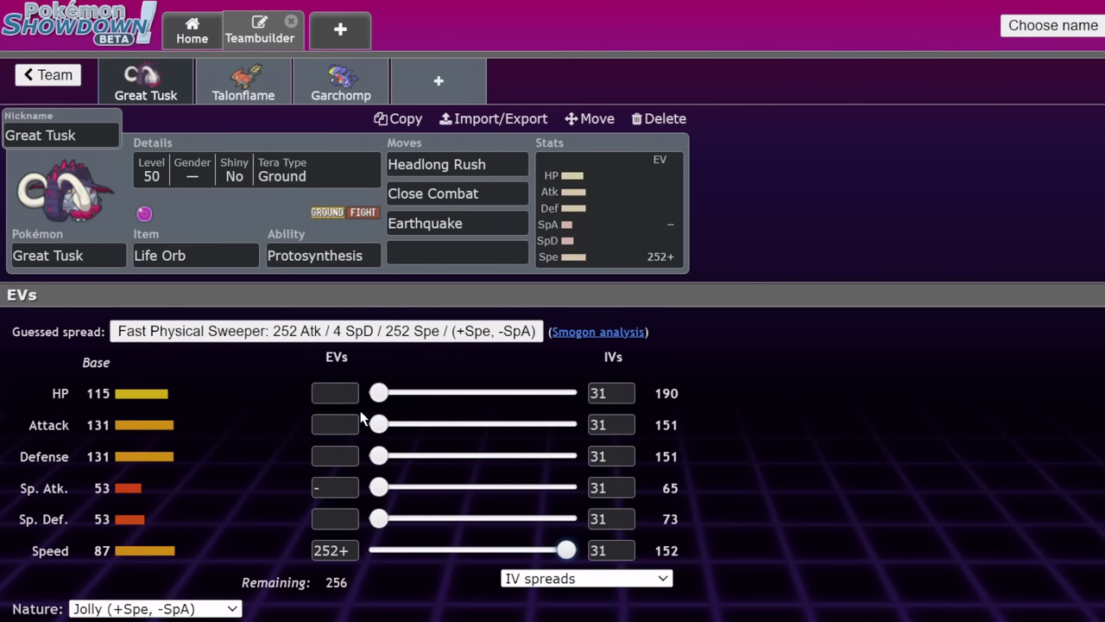
left_click_drag(360, 410, 964, 421)
left_click(476, 412)
left_click_drag(379, 424, 844, 386)
left_click_drag(379, 392, 383, 393)
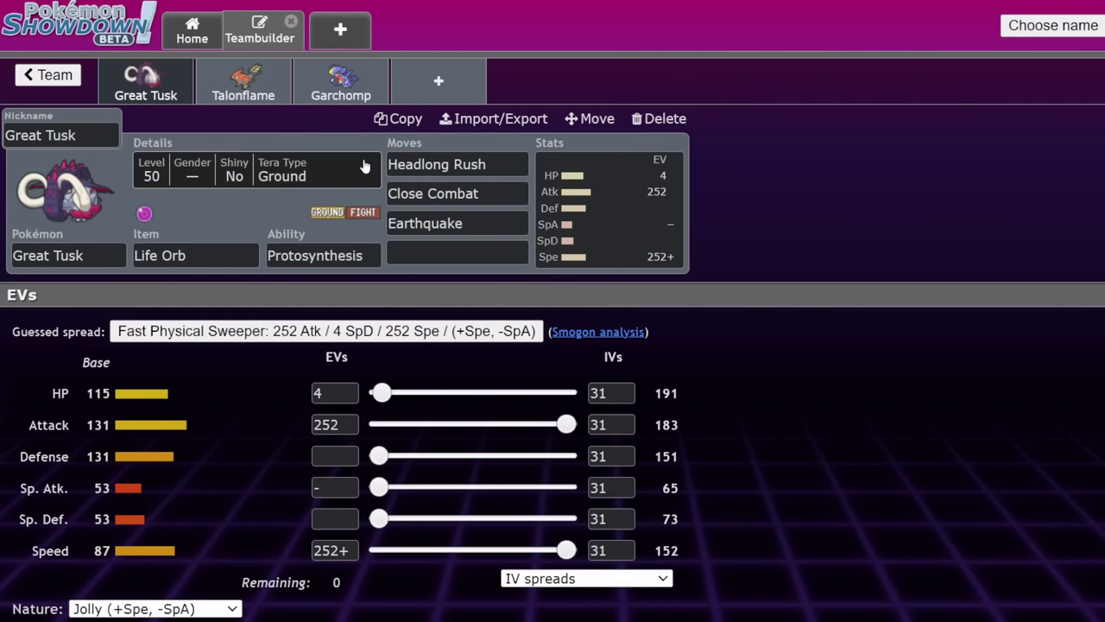
Step: Compare Great Tusk's item, moves and stats with Garchomp's set
left_click(186, 259)
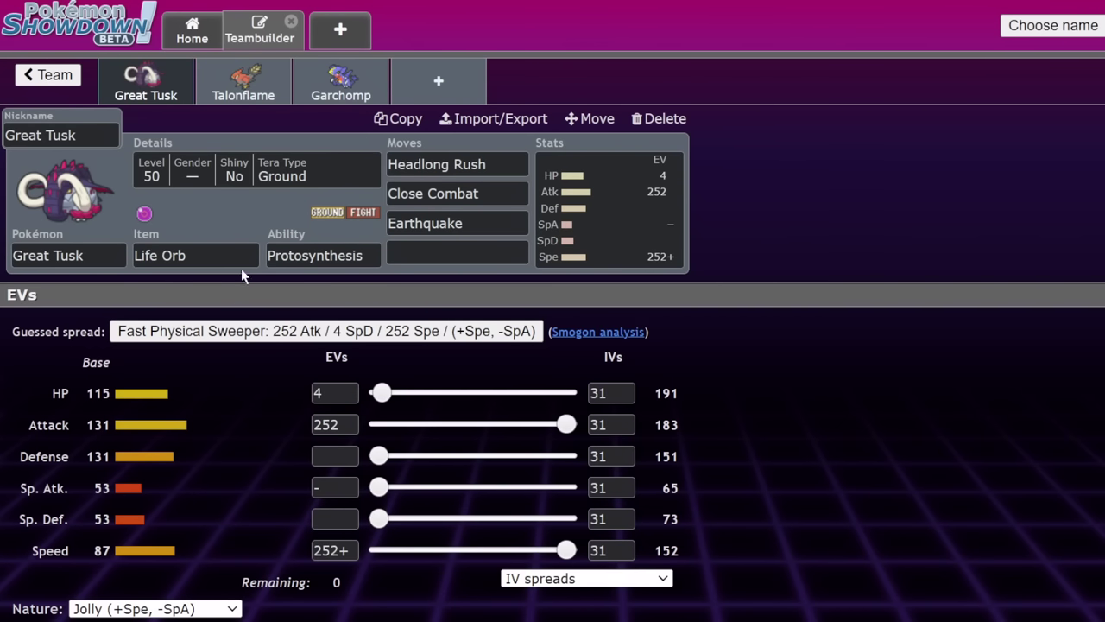
left_click(386, 88)
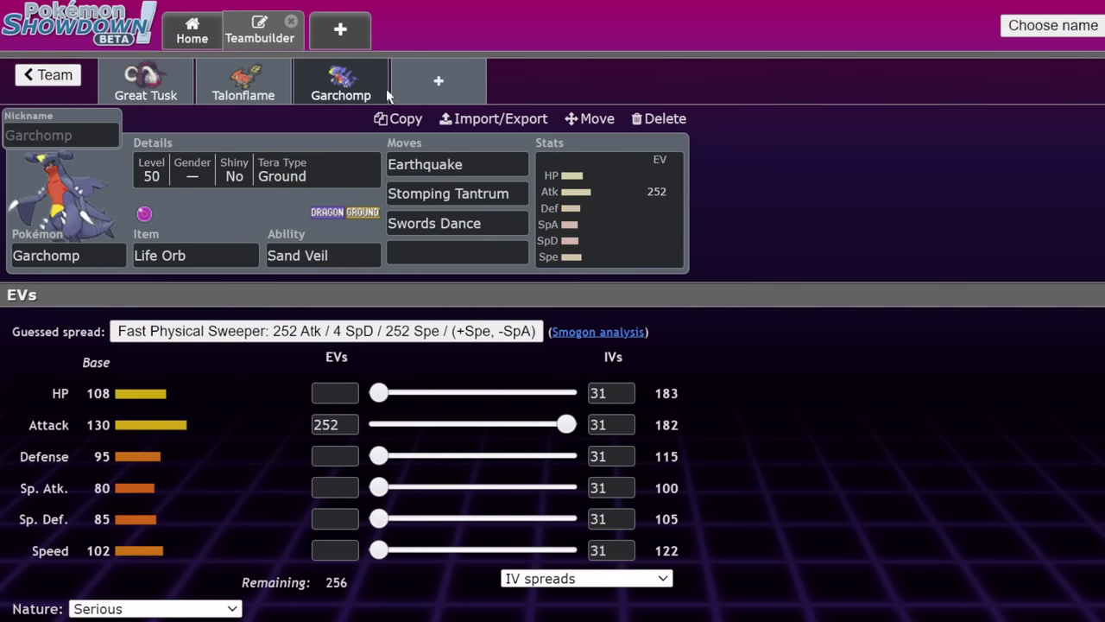
left_click(162, 104)
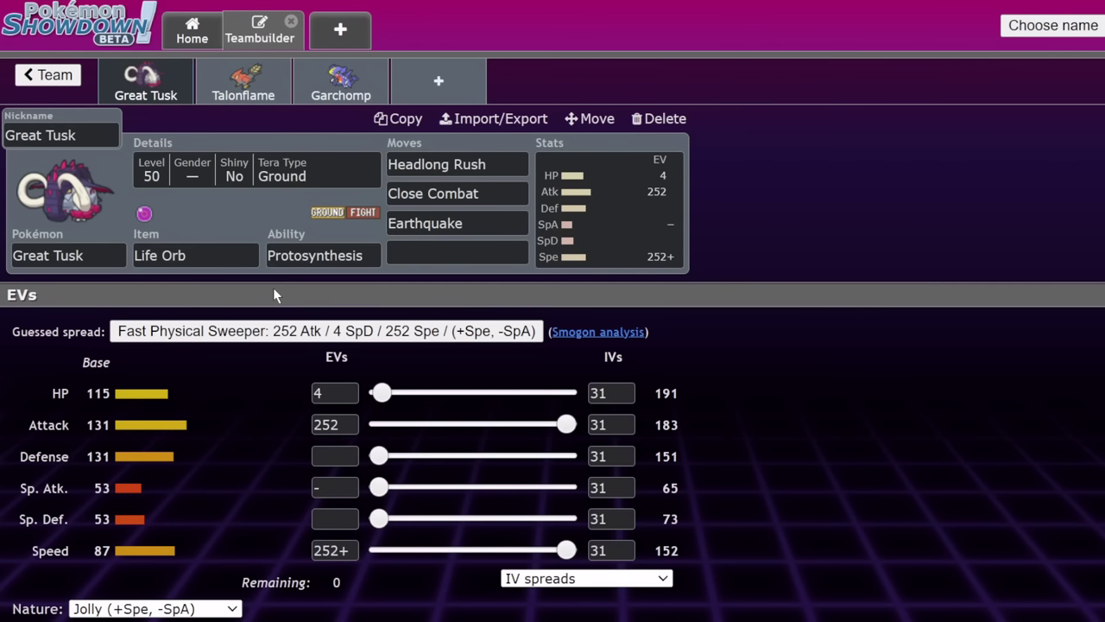
left_click(484, 219)
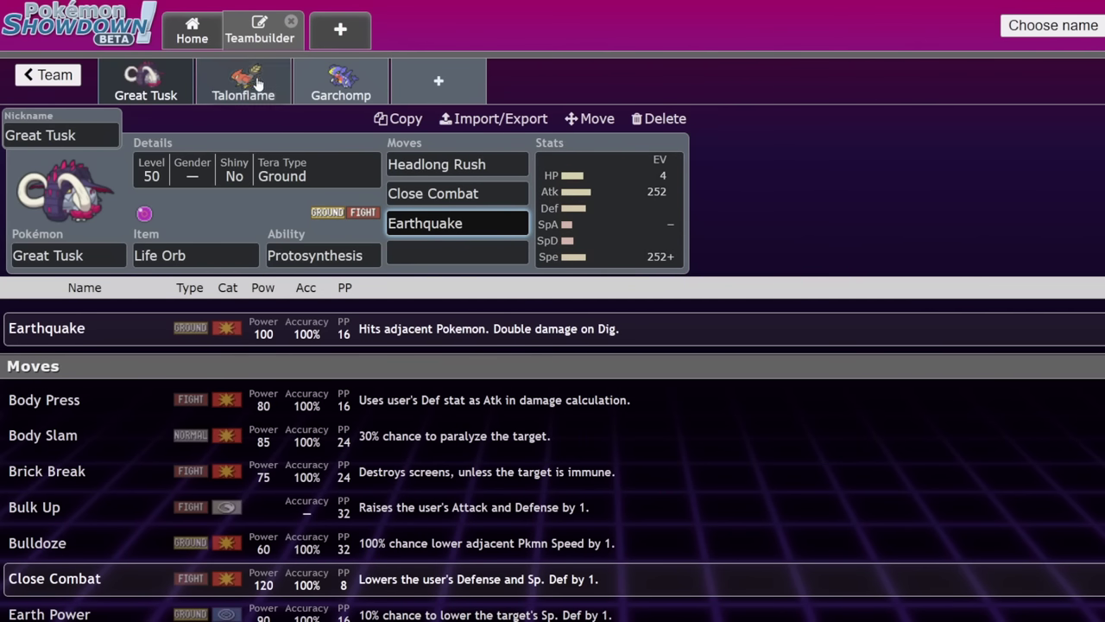
left_click(627, 214)
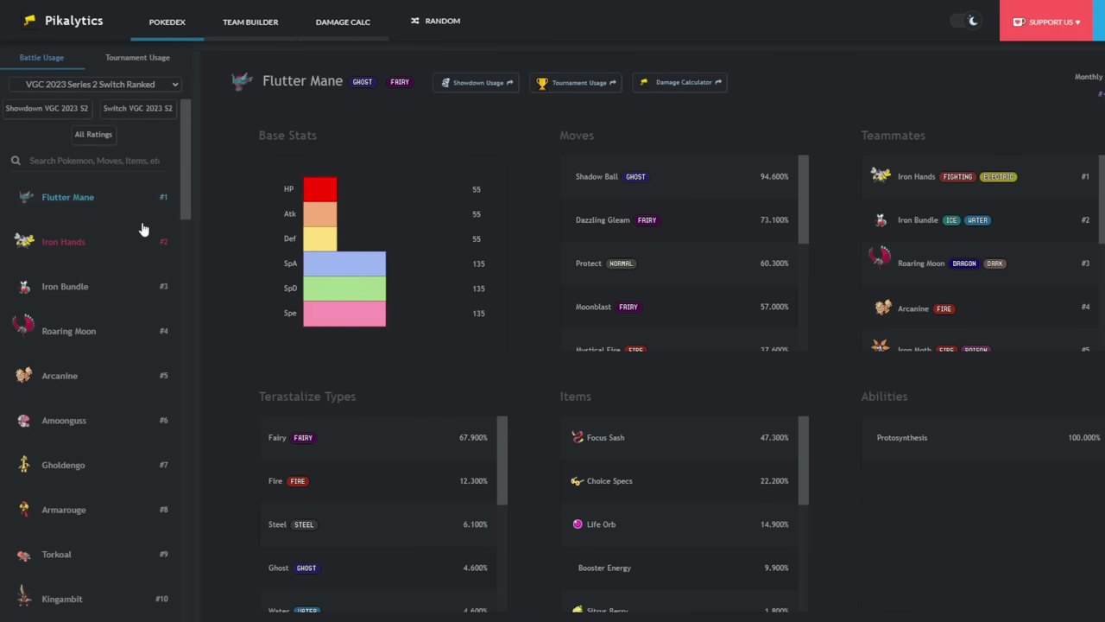
Step: Switch to Pikalytics and compare the VGC 2023 Series 2 Showdown battle usage with the Orlando Regionals tournament usage
left_click(138, 62)
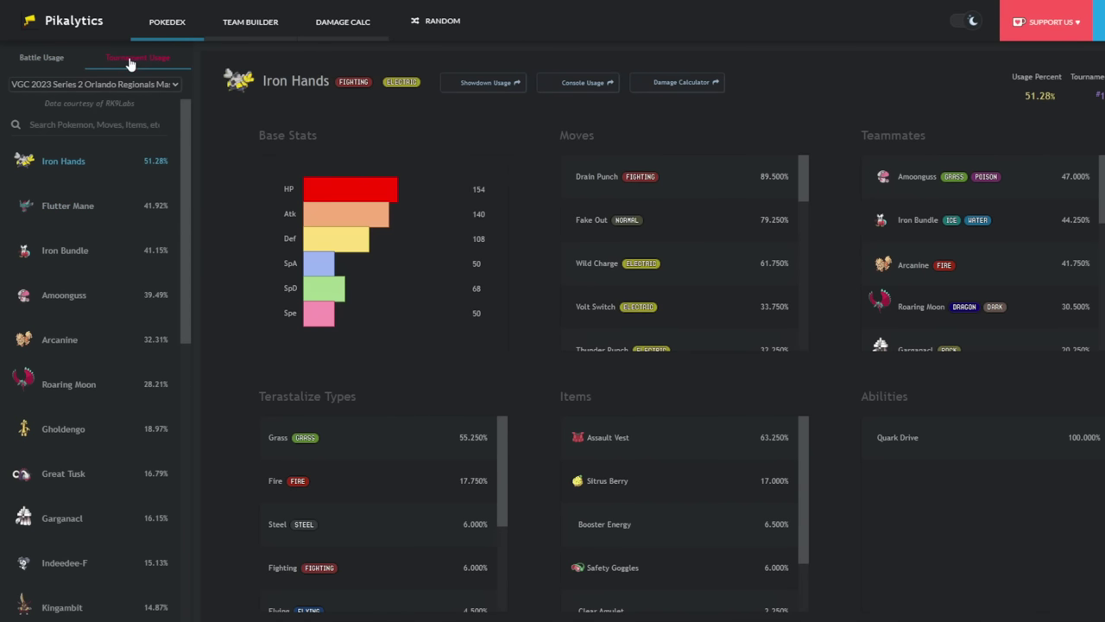
left_click(40, 57)
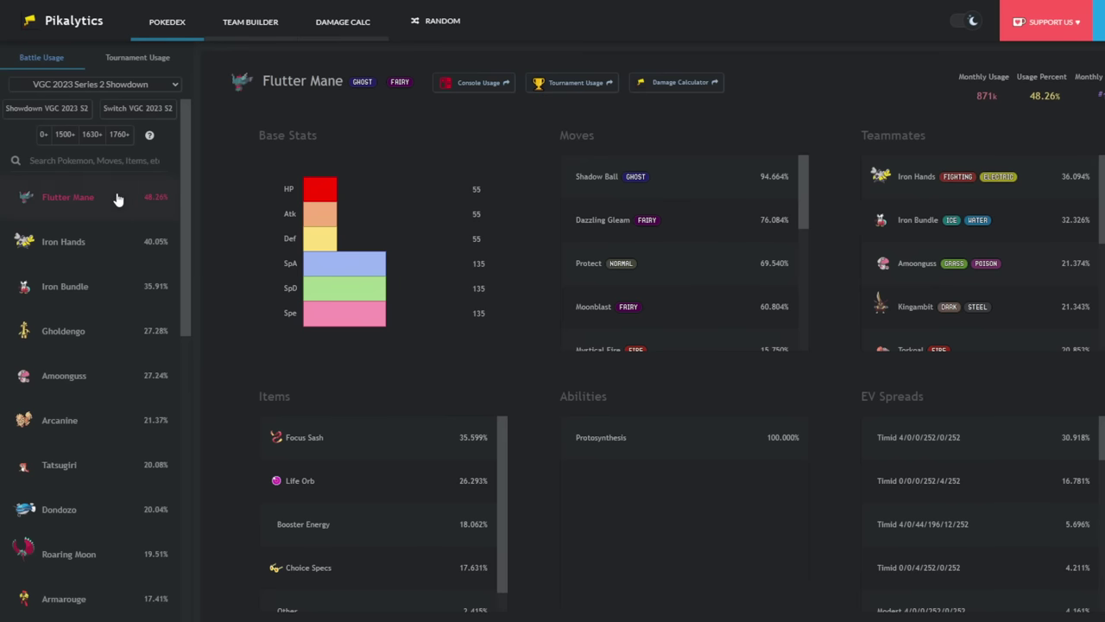
left_click(138, 59)
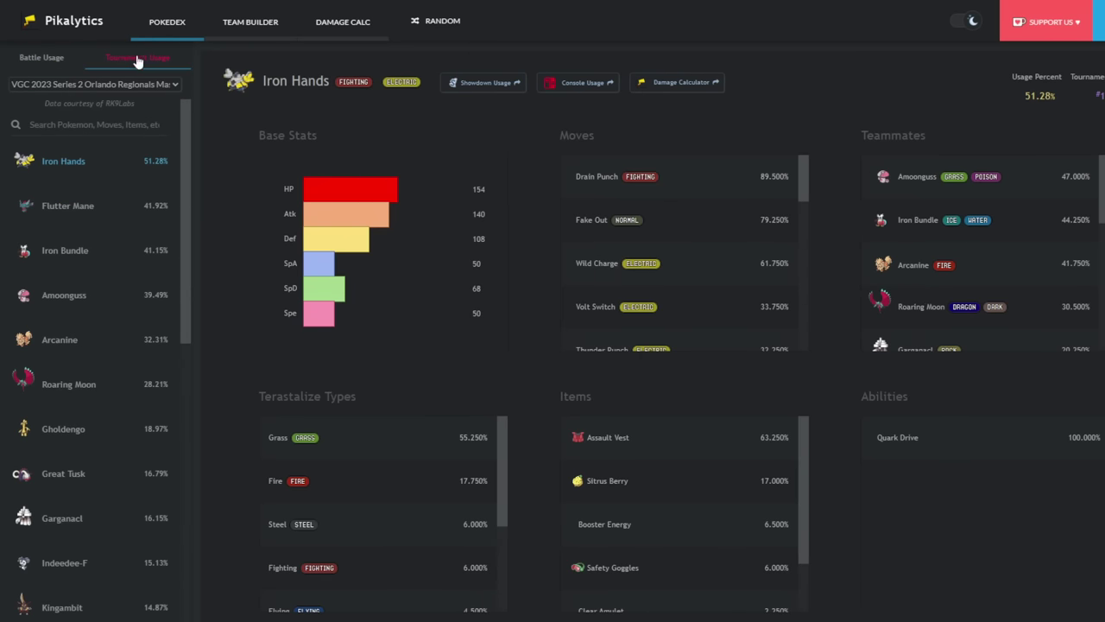
left_click(57, 58)
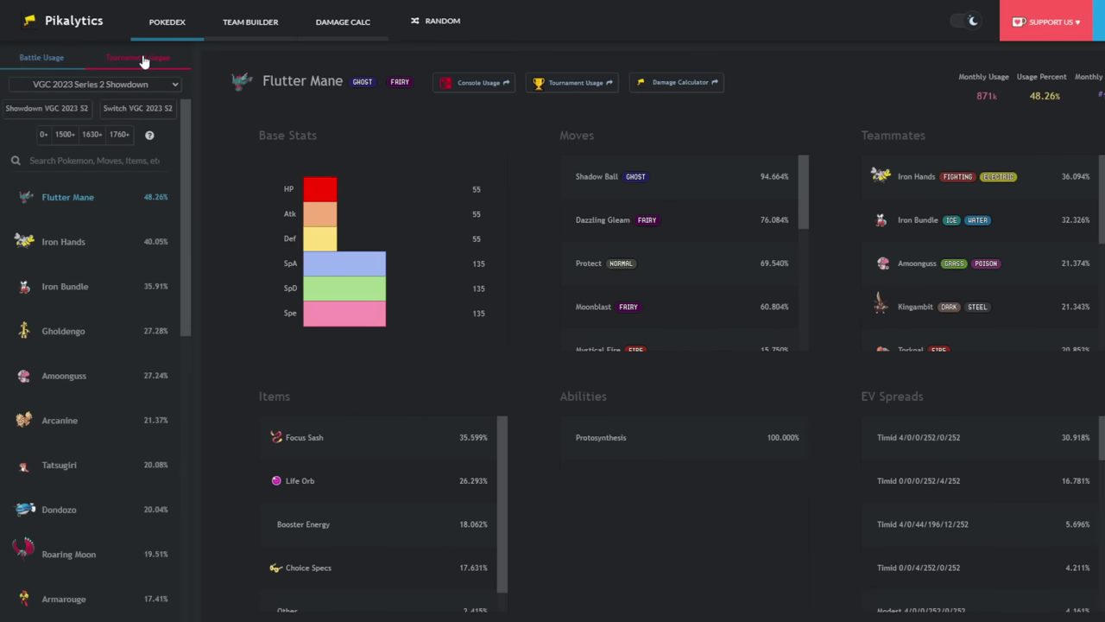
left_click(143, 58)
left_click(51, 58)
left_click(117, 58)
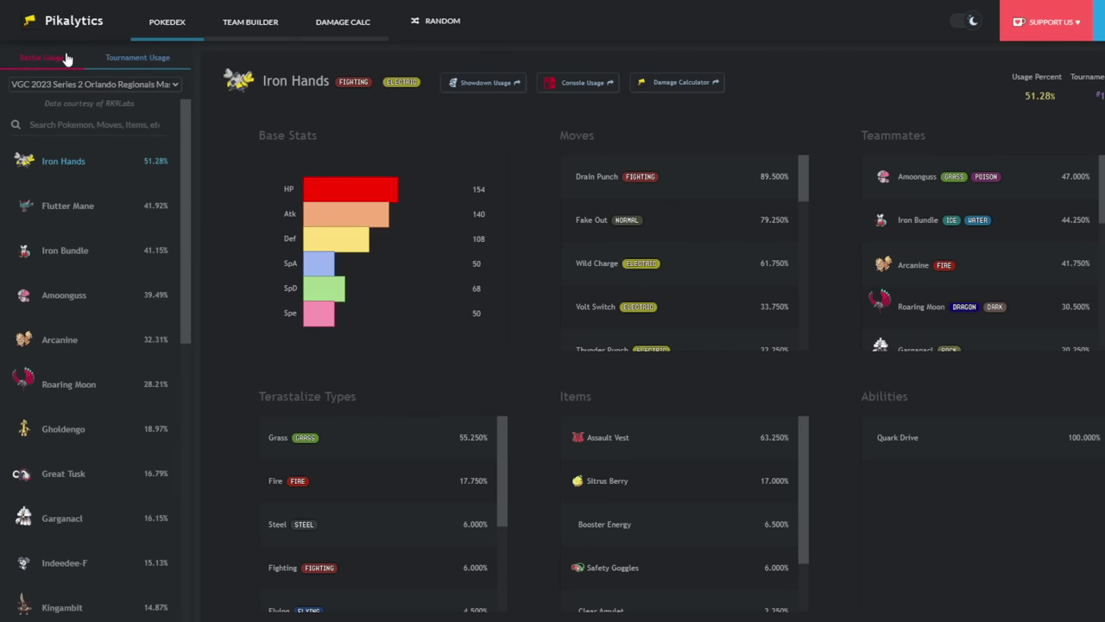
left_click(66, 57)
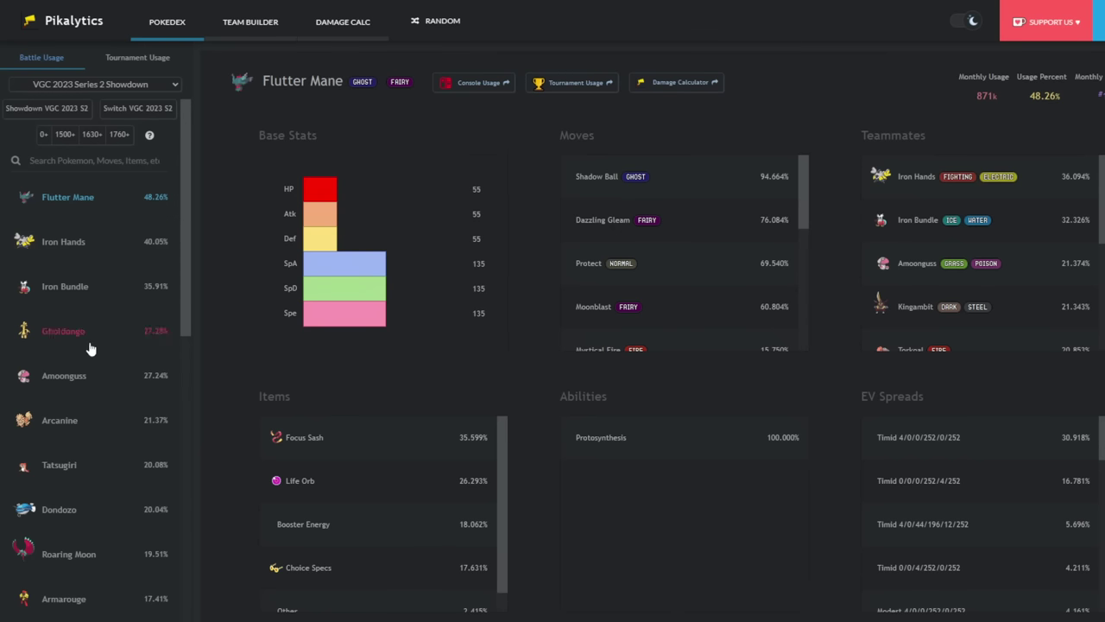
Step: Look down the VGC 2023 Series 2 Showdown usage ranking past Great Tusk's entry
scroll(93, 336, "down", 1)
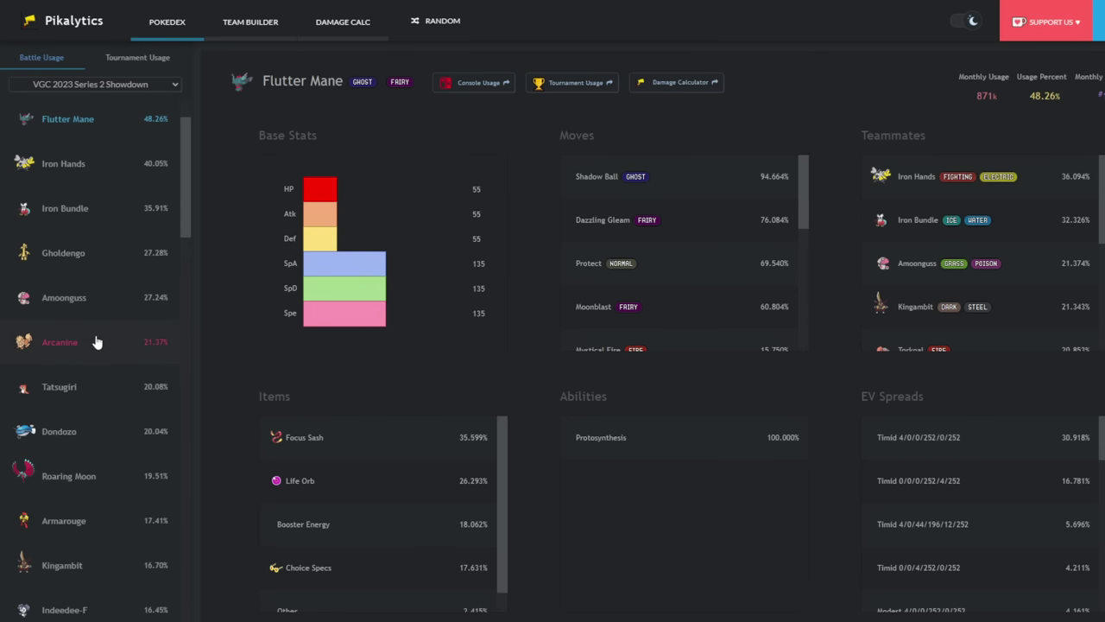
scroll(86, 361, "down", 1)
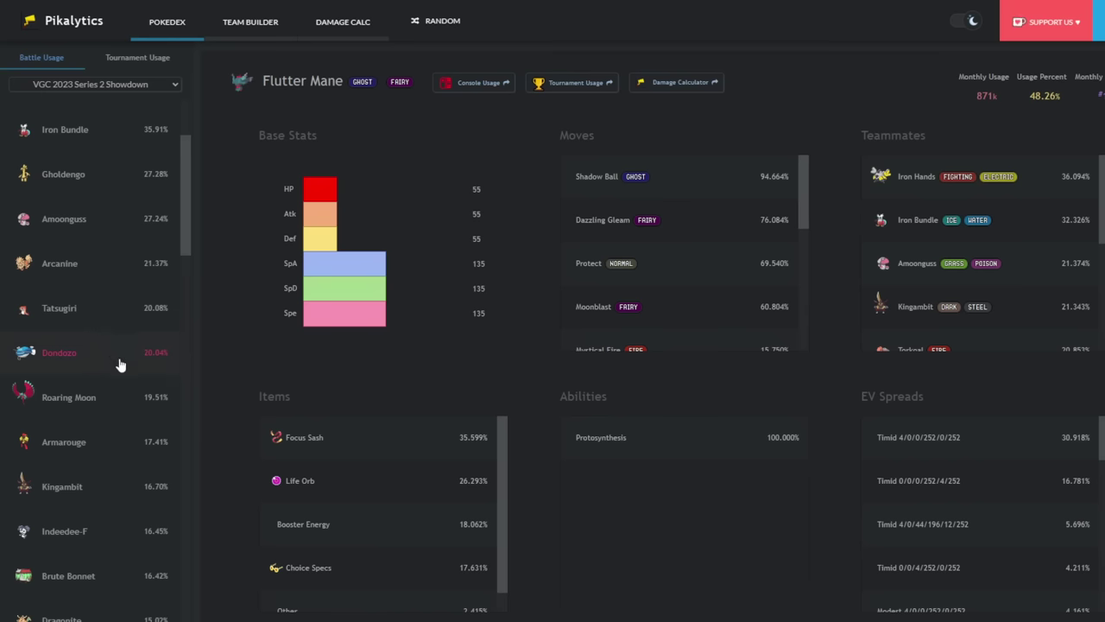
scroll(121, 365, "down", 1)
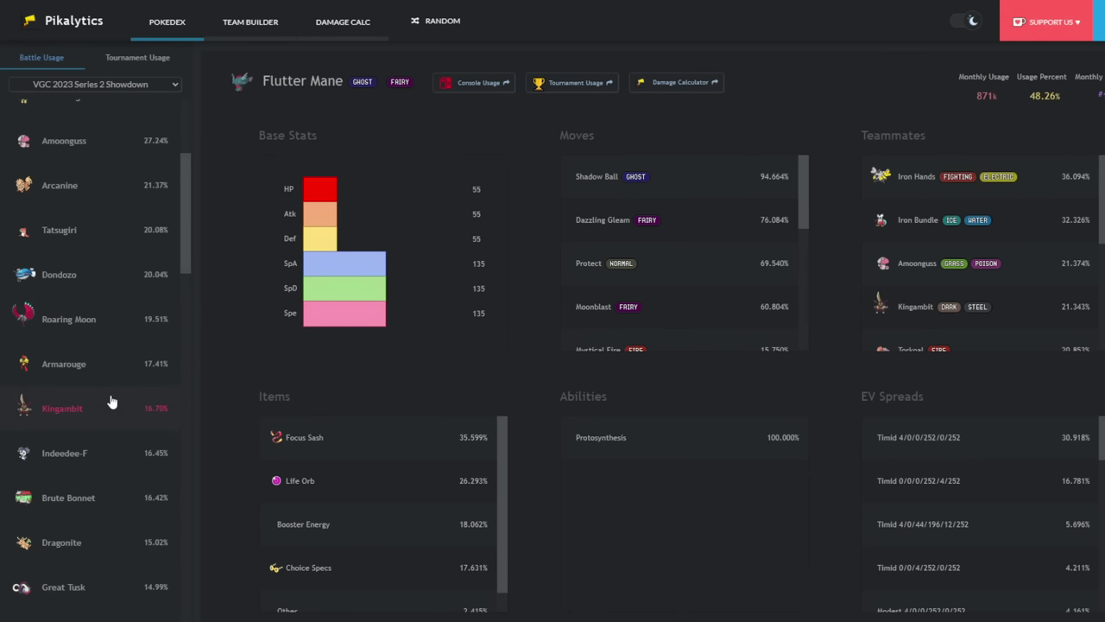
scroll(114, 401, "down", 2)
scroll(129, 397, "down", 1)
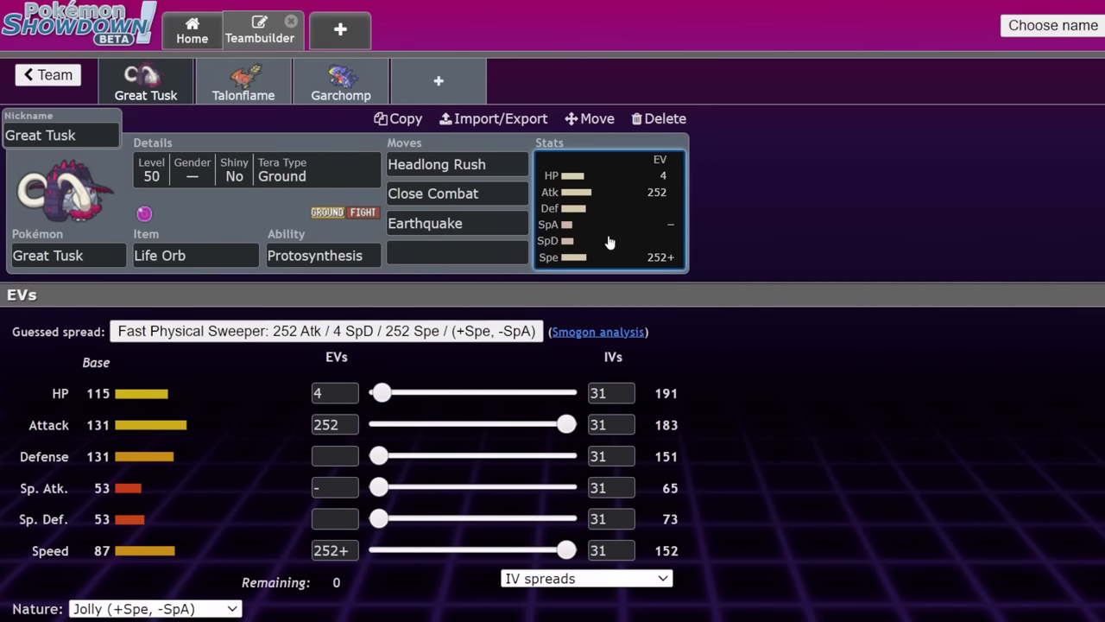
Step: Switch to the Pokémon Showdown Teambuilder and replace Garchomp with Murkrow as the team's third member
left_click(215, 70)
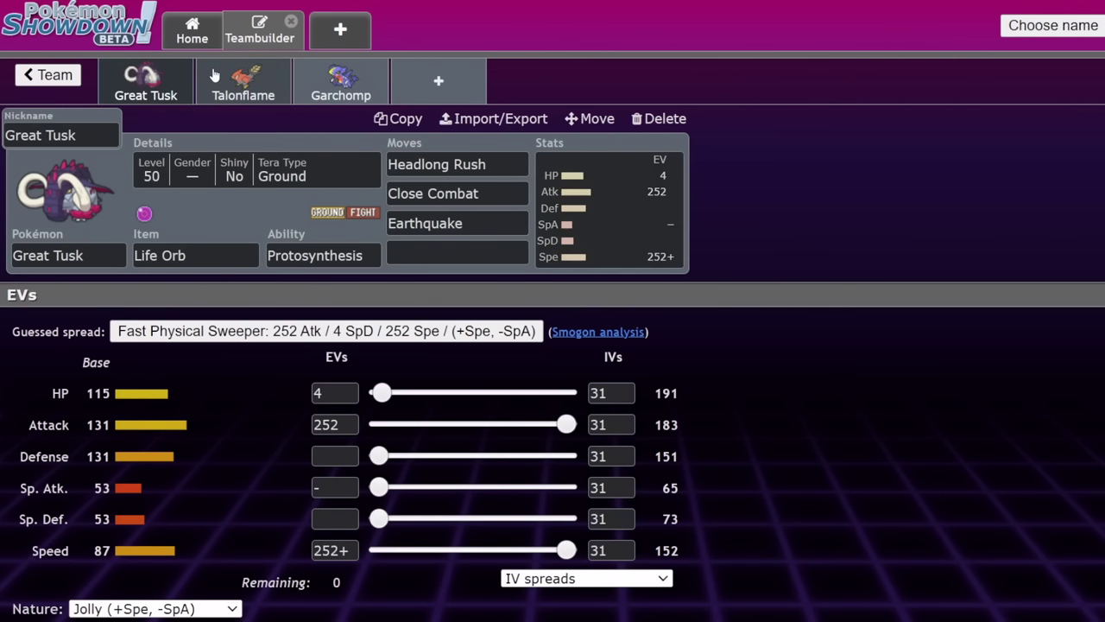
left_click(373, 95)
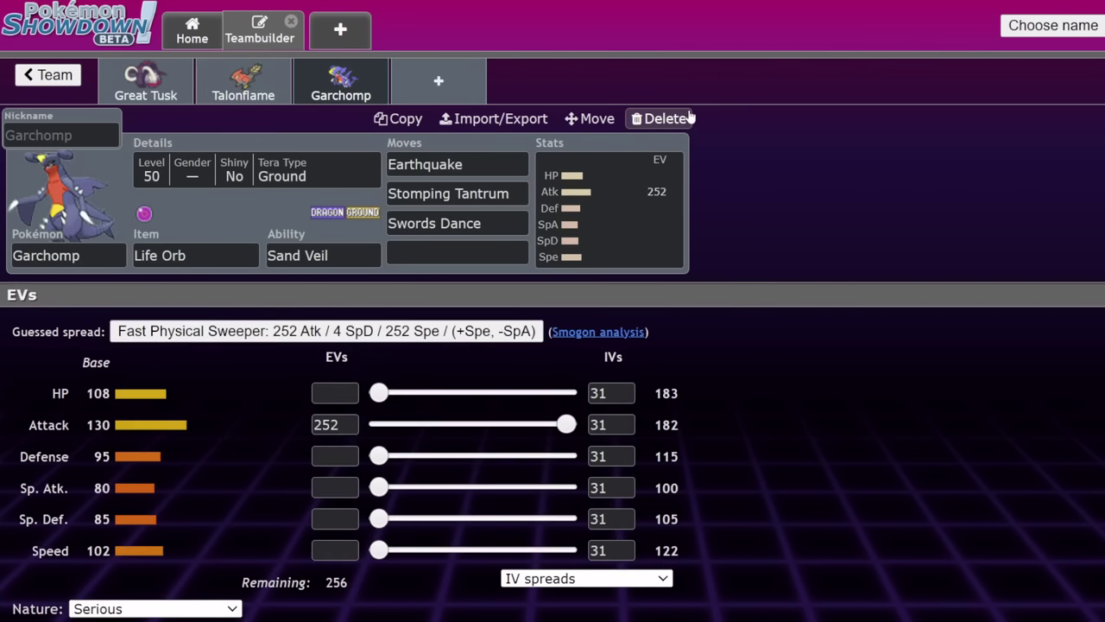
left_click(659, 118)
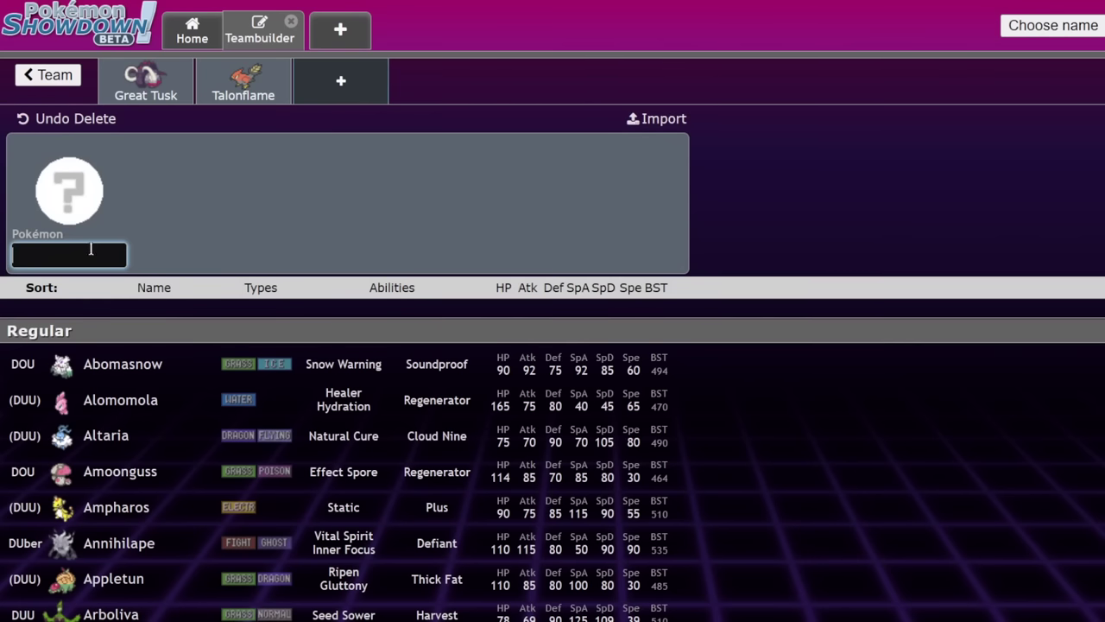
type("murk")
key("Return")
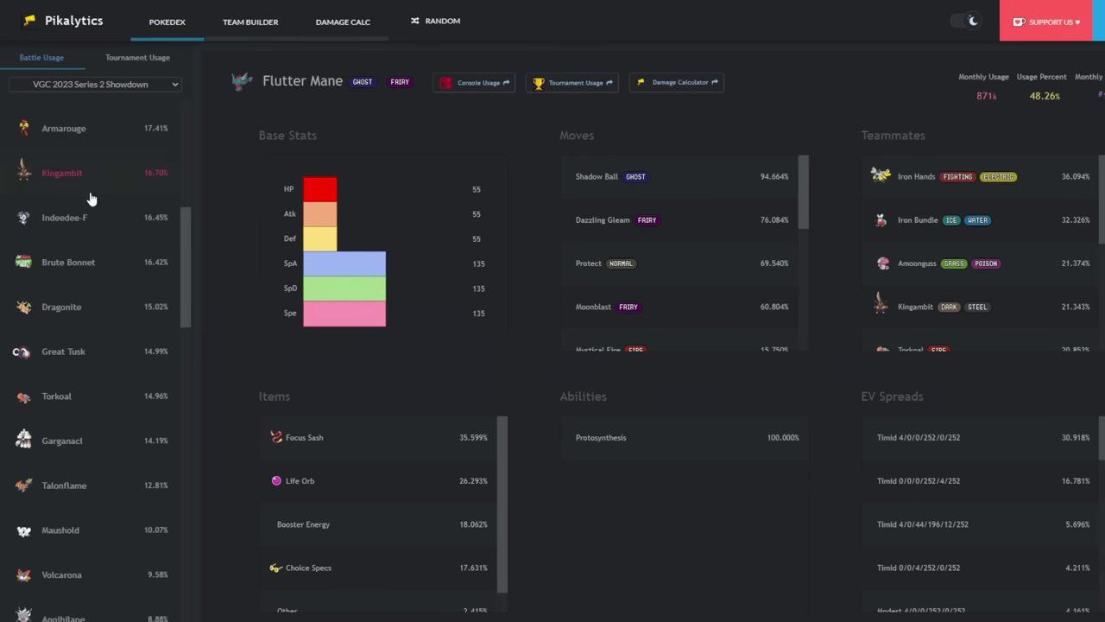
Step: Return to Pikalytics and examine the Showdown usage ranking from the top Pokémon down past Murkrow
scroll(25, 427, "down", 2)
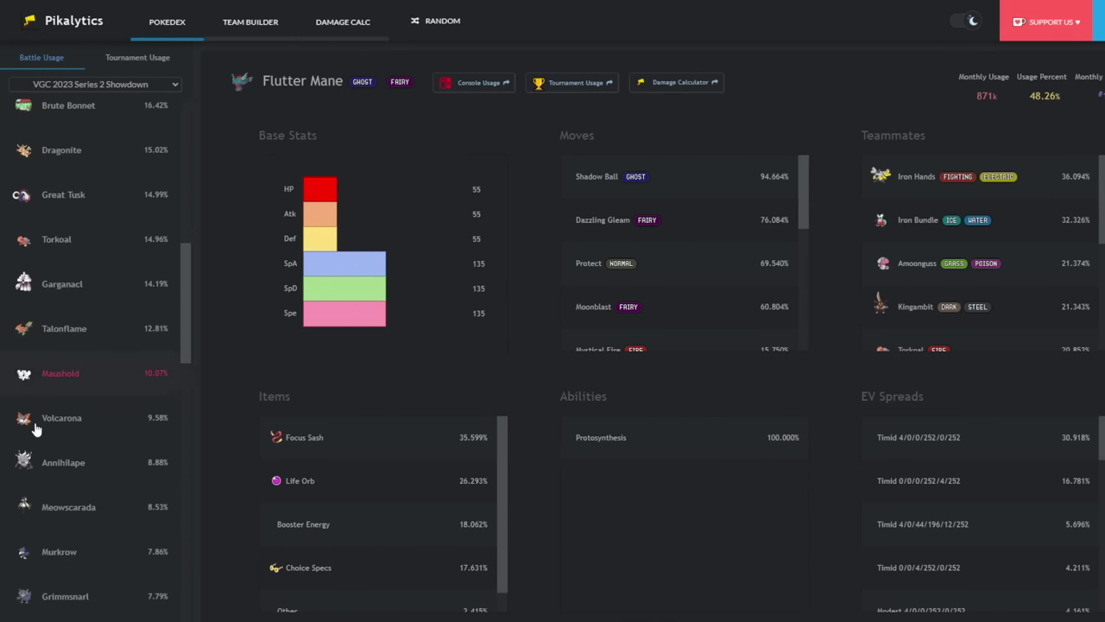
scroll(35, 429, "up", 6)
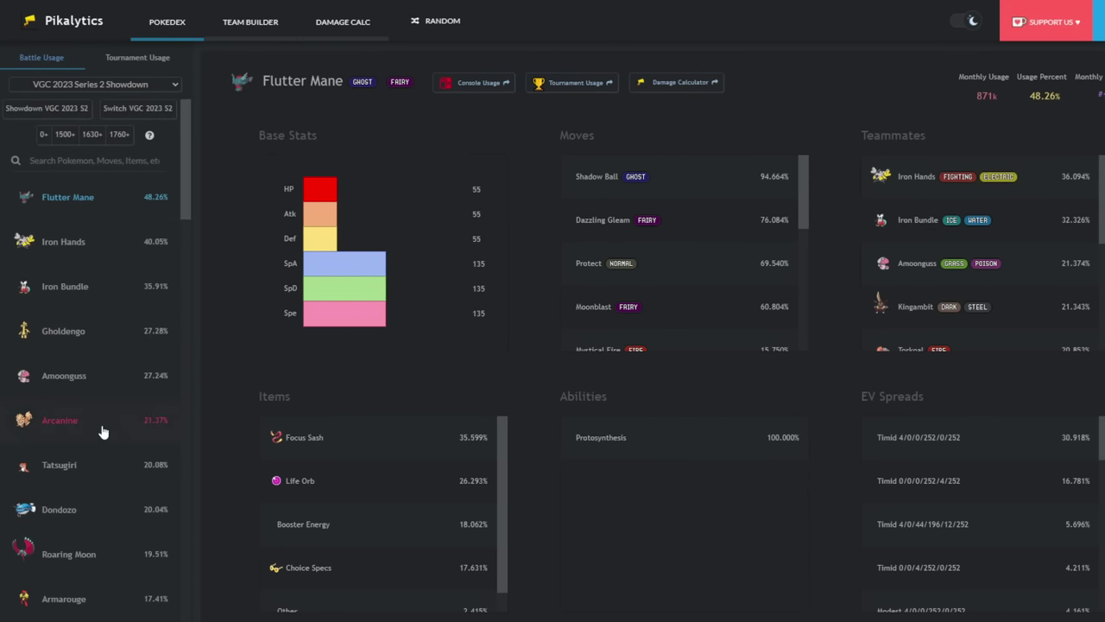
scroll(102, 429, "down", 5)
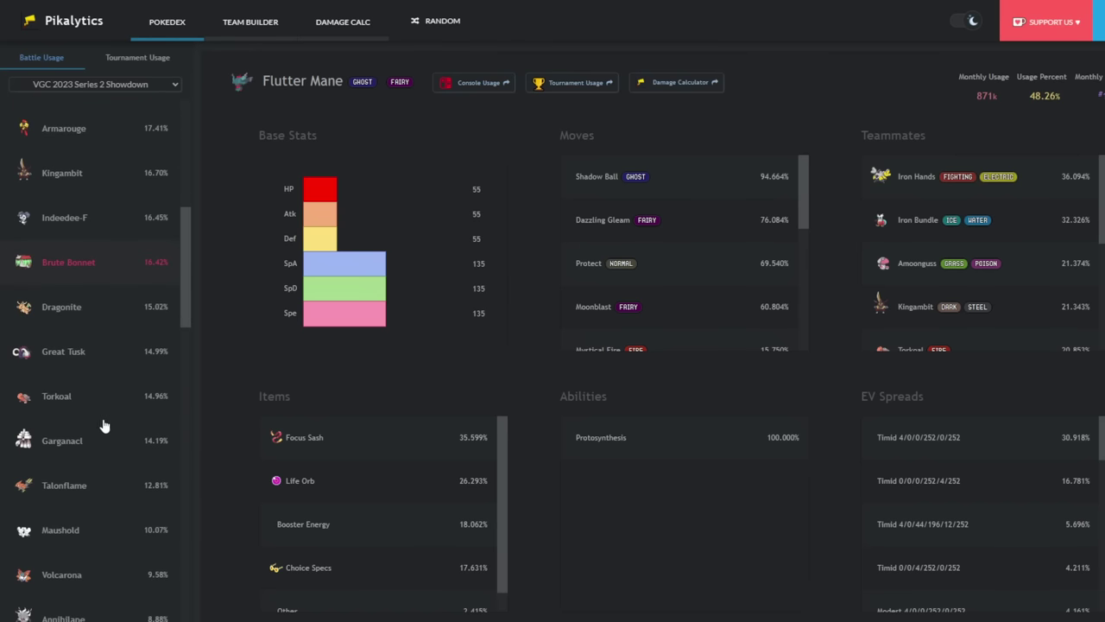
scroll(102, 426, "down", 10)
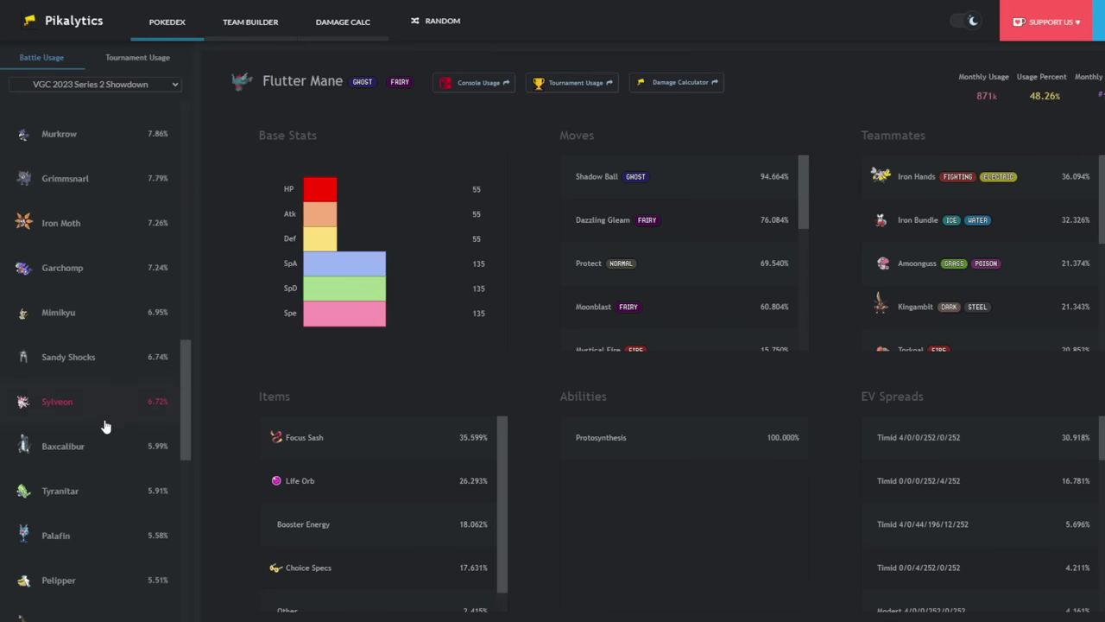
scroll(103, 426, "down", 2)
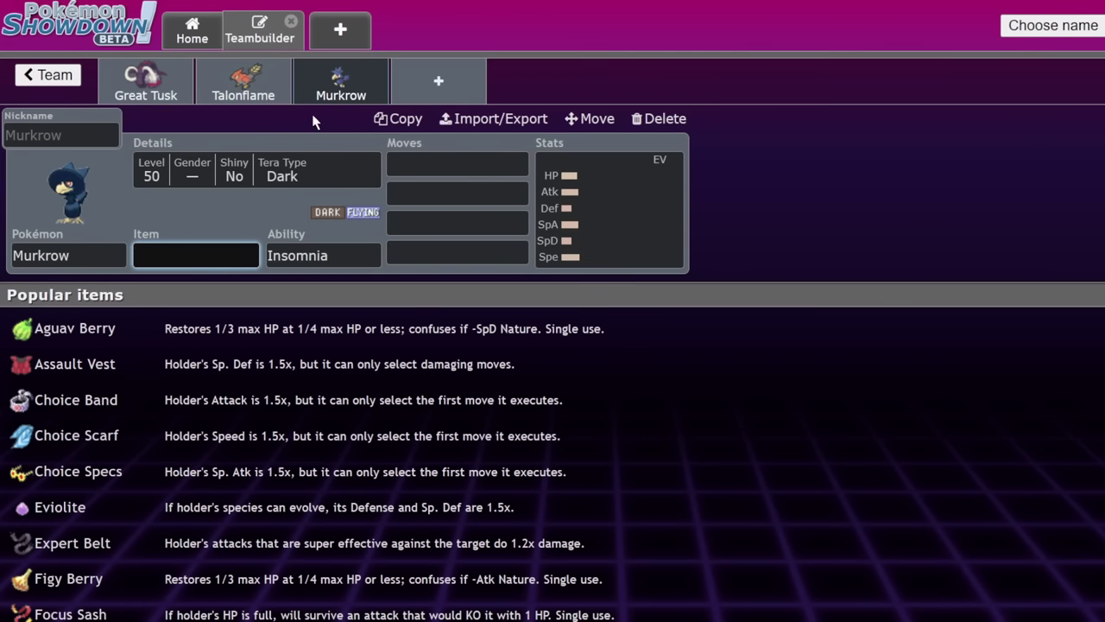
Step: Delete Murkrow from the team and return to Great Tusk's set
left_click(670, 120)
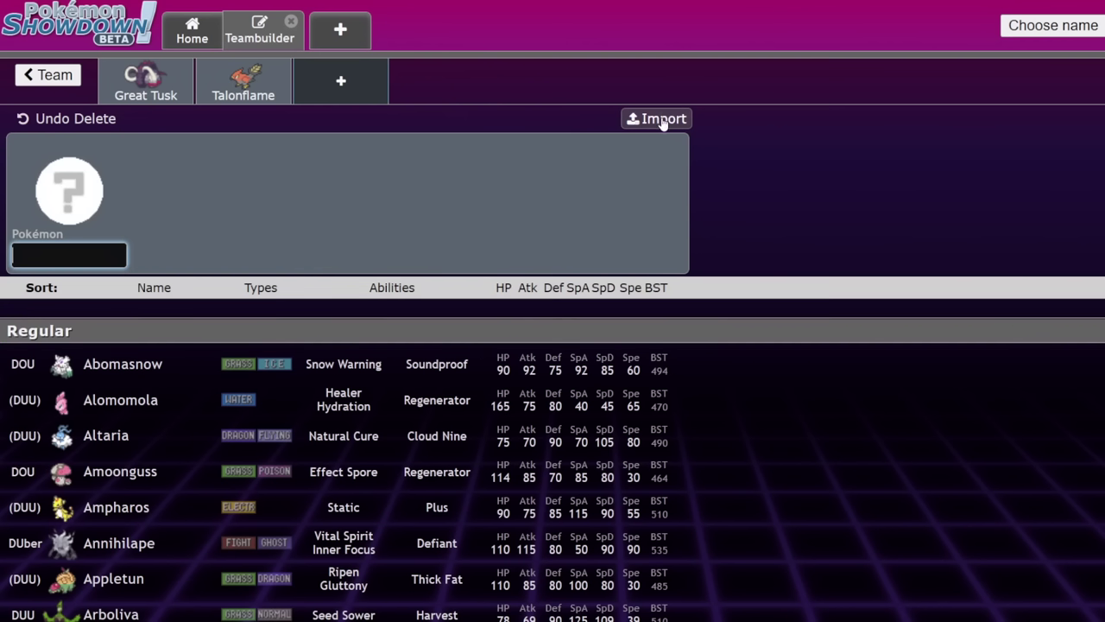
left_click(164, 93)
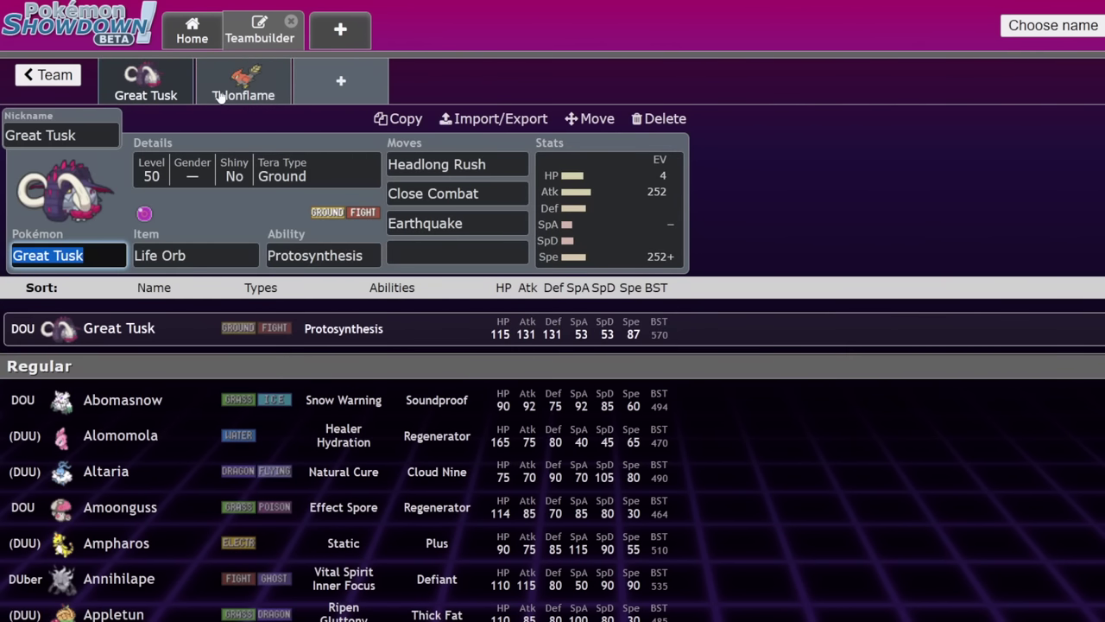
Step: Give Talonflame Tailwind as its first move and Covert Cloak as its held item
left_click(219, 91)
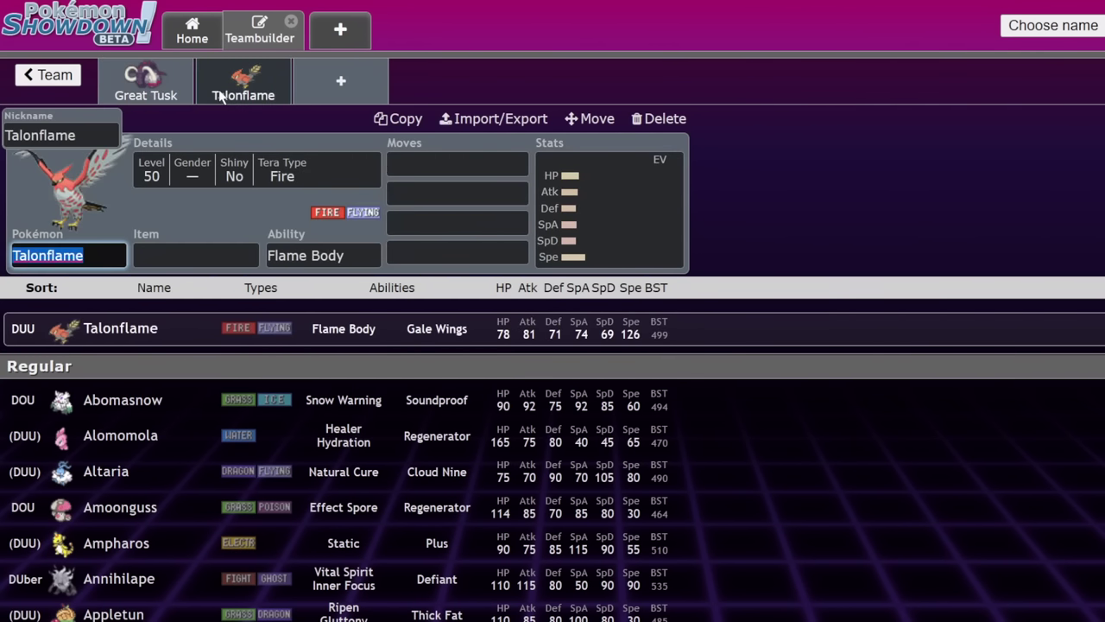
left_click(432, 160)
type("t")
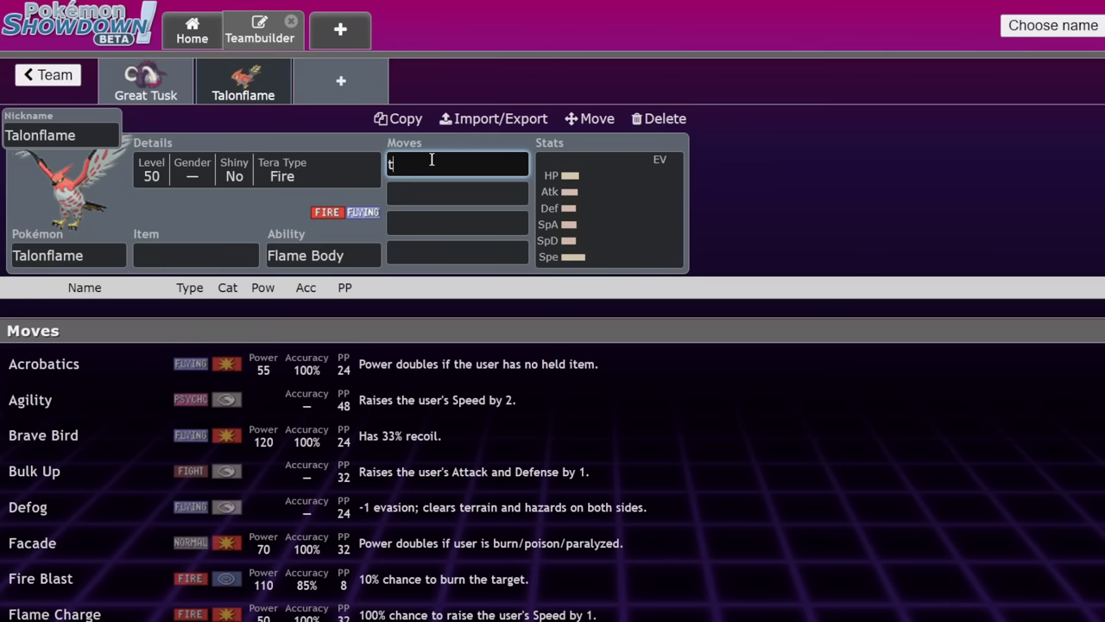
type("ail")
key("Return")
left_click(208, 257)
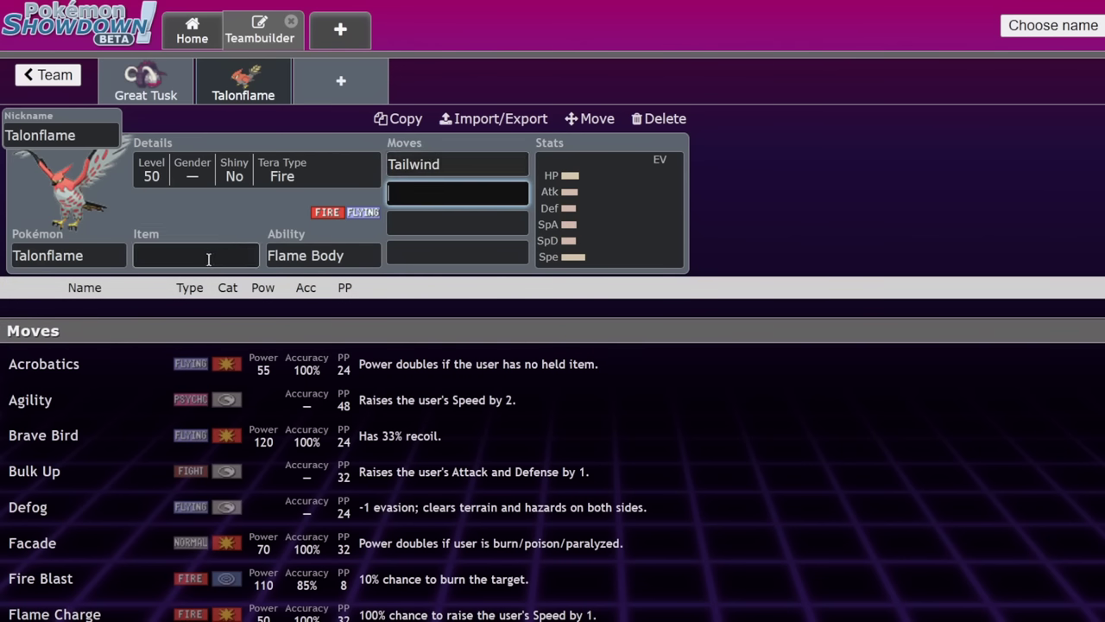
type("cov")
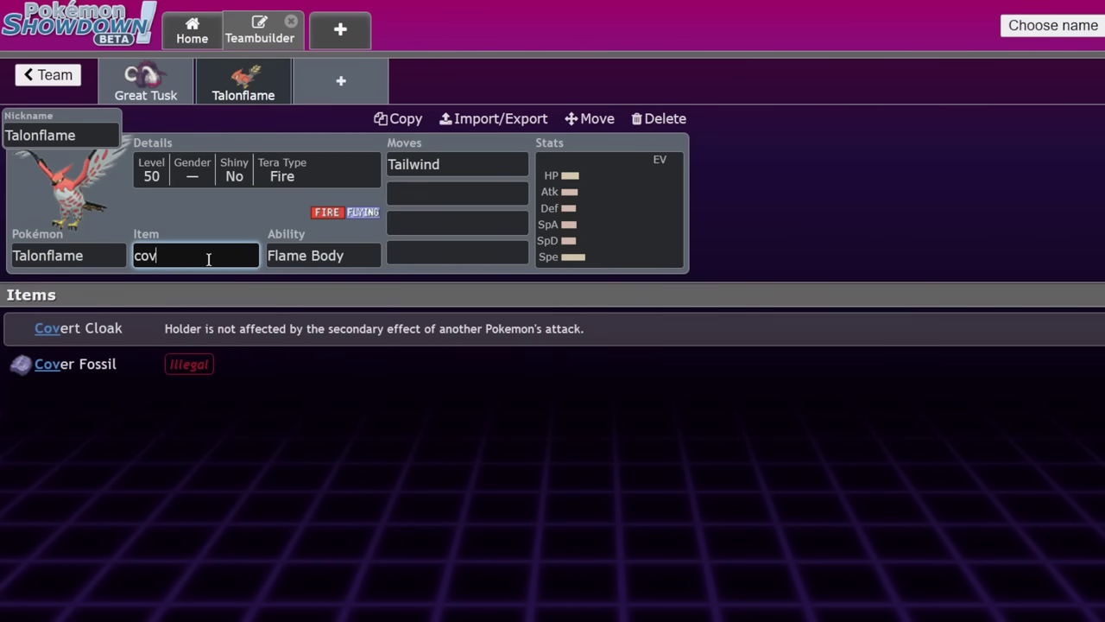
key("Return")
Step: Set Talonflame to Jolly nature with 252 HP, 4 Attack and 252 Speed EVs, and an Attack IV of 31
left_click(638, 236)
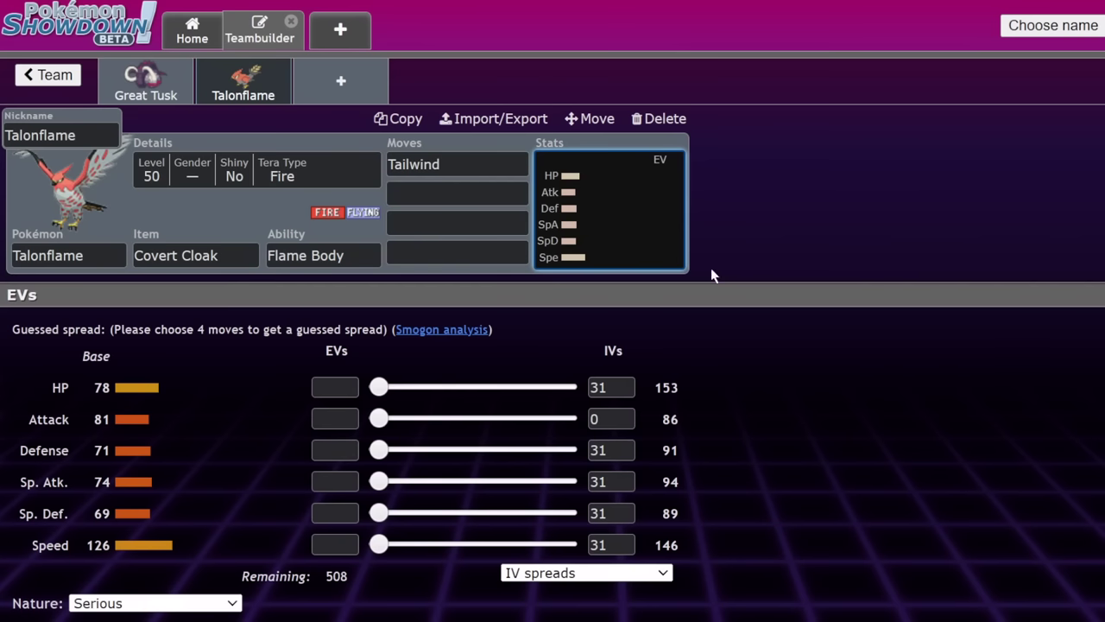
left_click(173, 603)
left_click(164, 559)
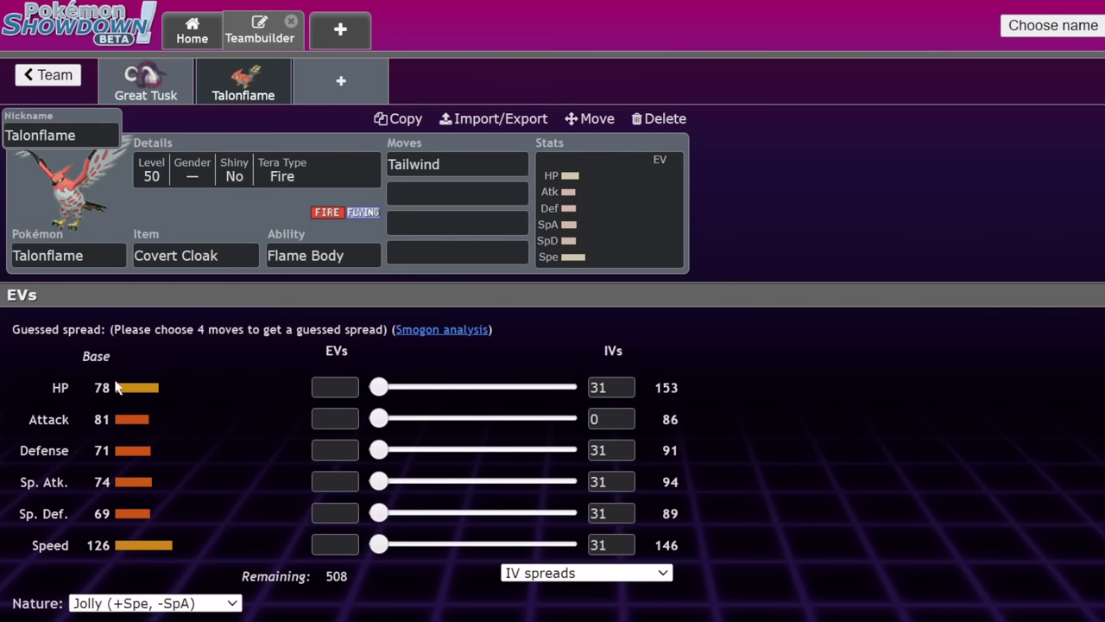
left_click_drag(379, 544, 566, 544)
left_click_drag(379, 387, 566, 387)
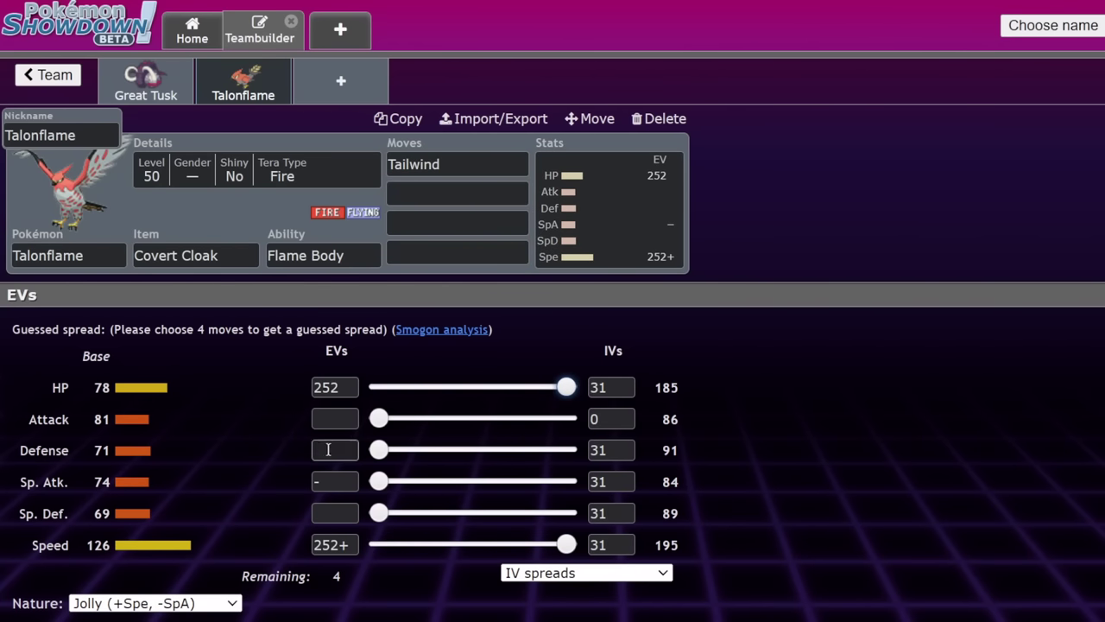
left_click(594, 418)
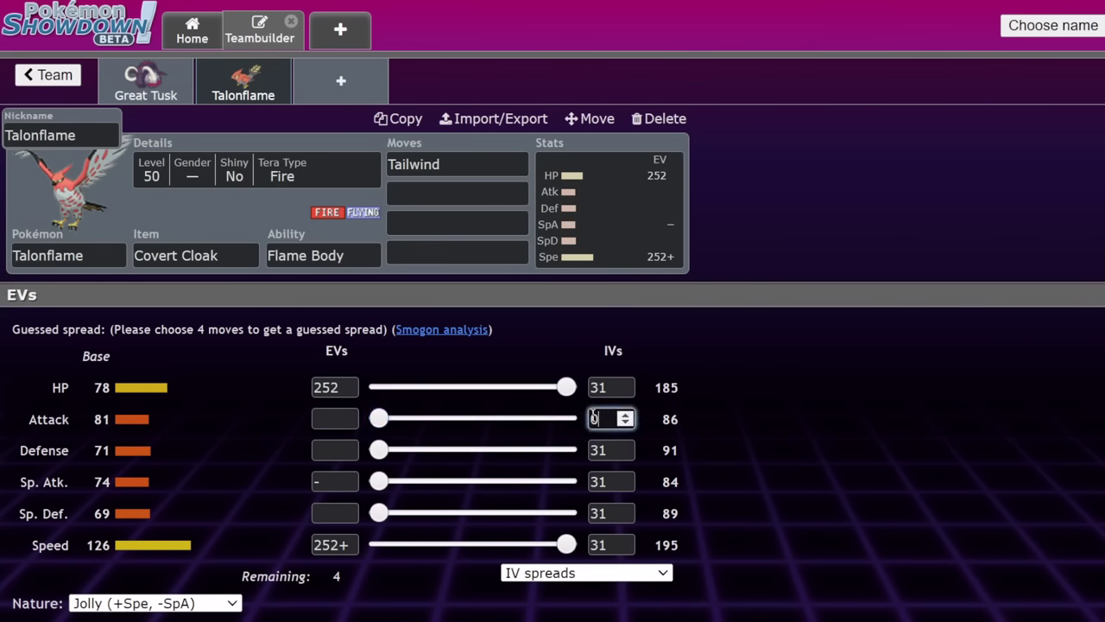
key("BackSpace")
type("31")
left_click(381, 418)
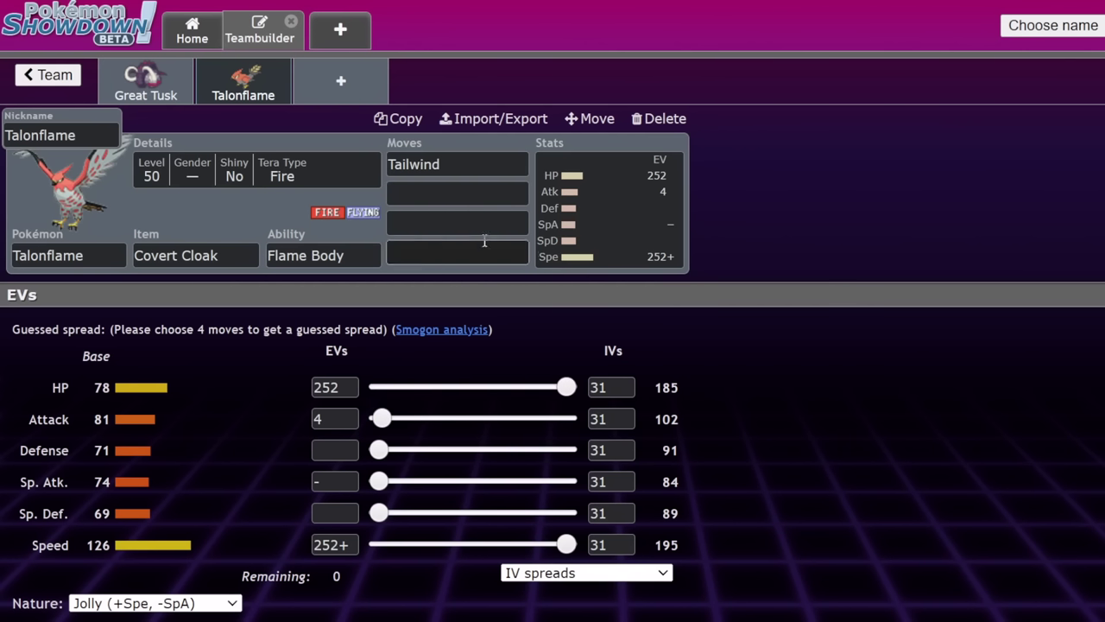
Step: Change Talonflame's ability to Gale Wings
left_click(446, 193)
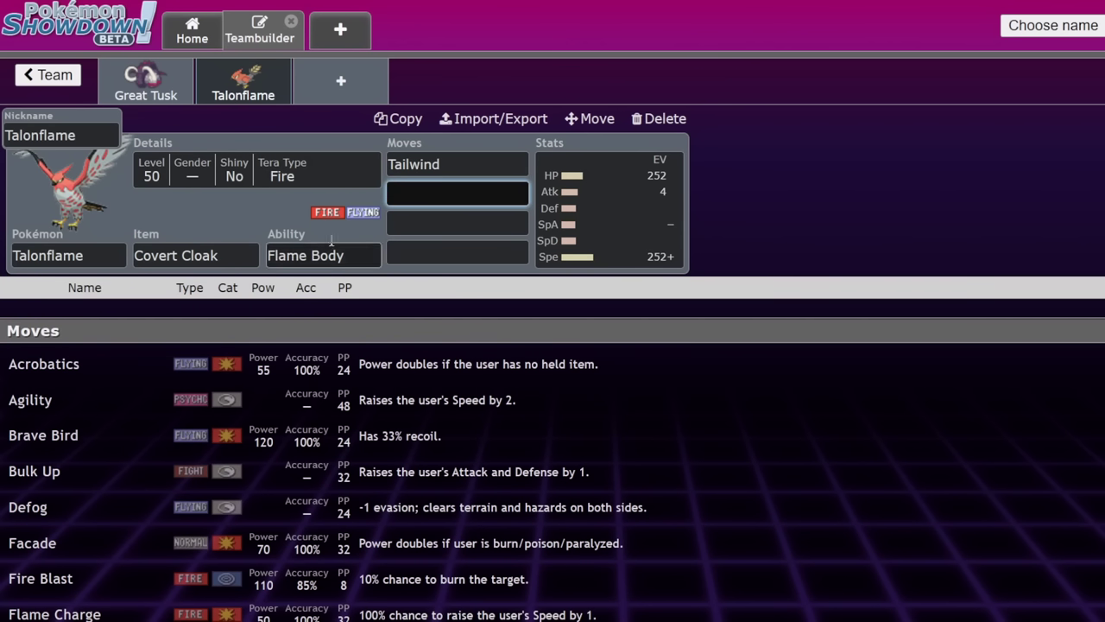
left_click(323, 255)
left_click(153, 442)
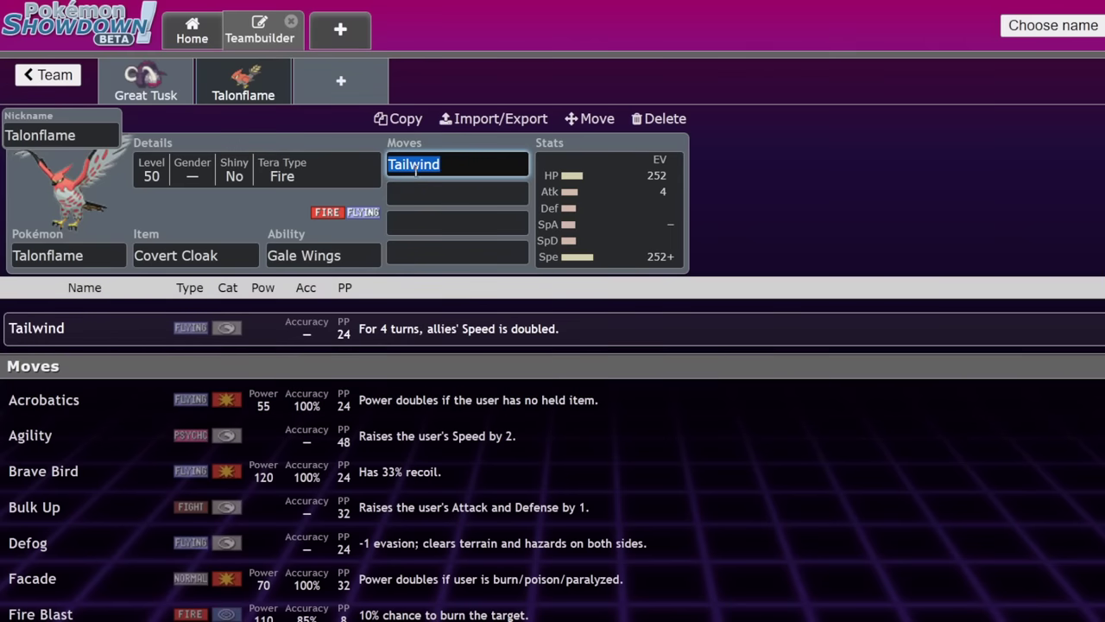
left_click(326, 240)
Step: Fill Talonflame's three remaining move slots with Brave Bird, Taunt and Will-O-Wisp
left_click(470, 190)
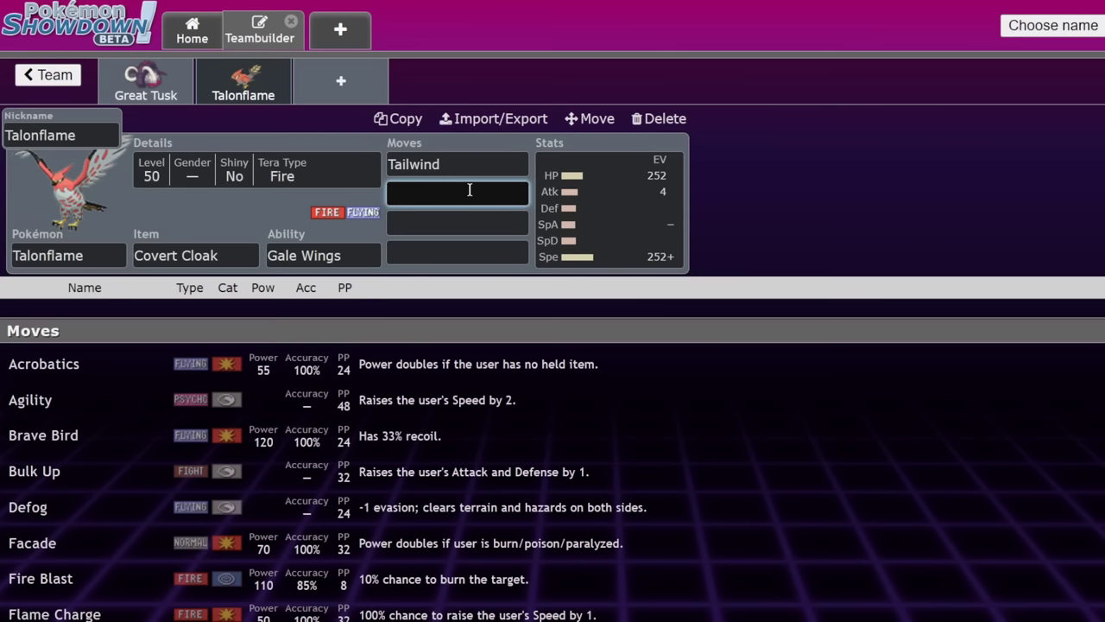
type("bra")
key("Return")
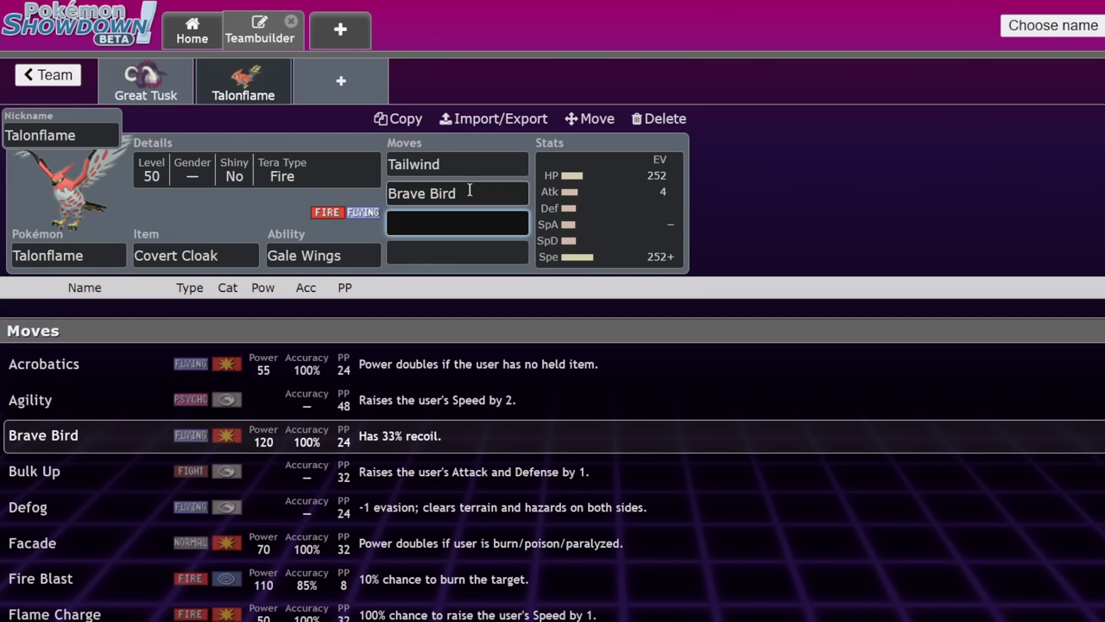
type("taunt")
key("Return")
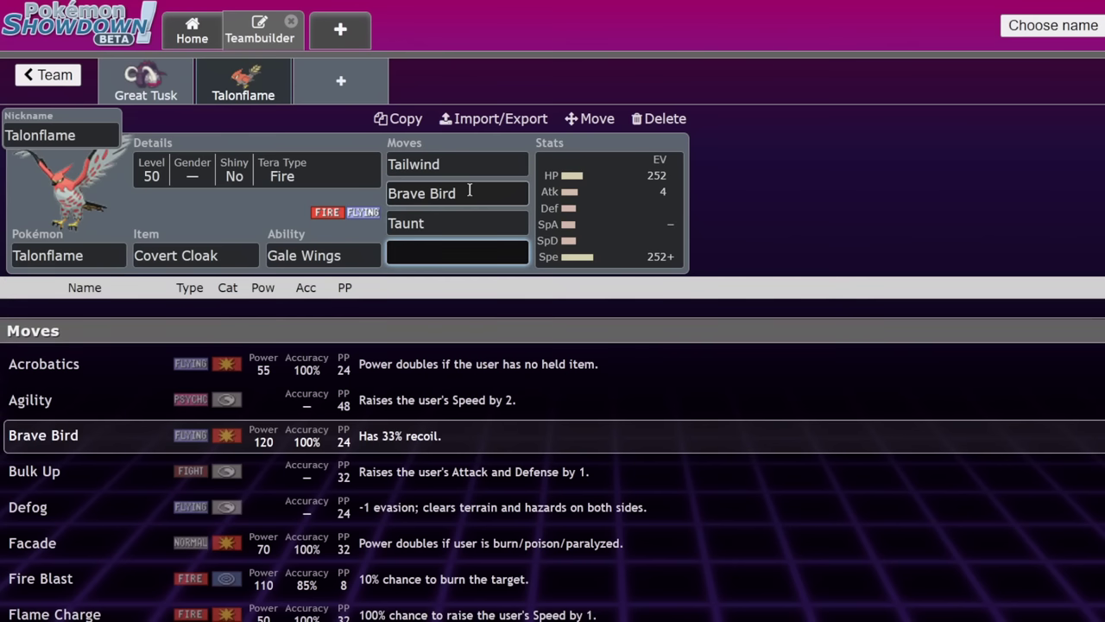
type("wil")
key("Return")
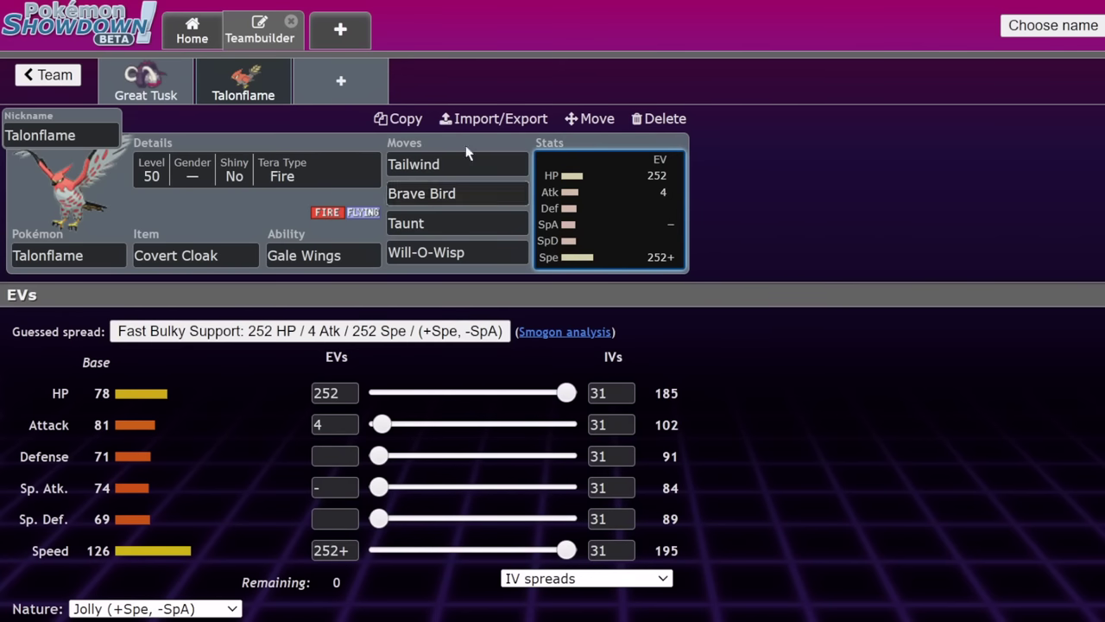
Step: Switch to Pikalytics and review the VGC 2023 Series 2 Showdown usage ranking up to its most used Pokémon
left_click(158, 84)
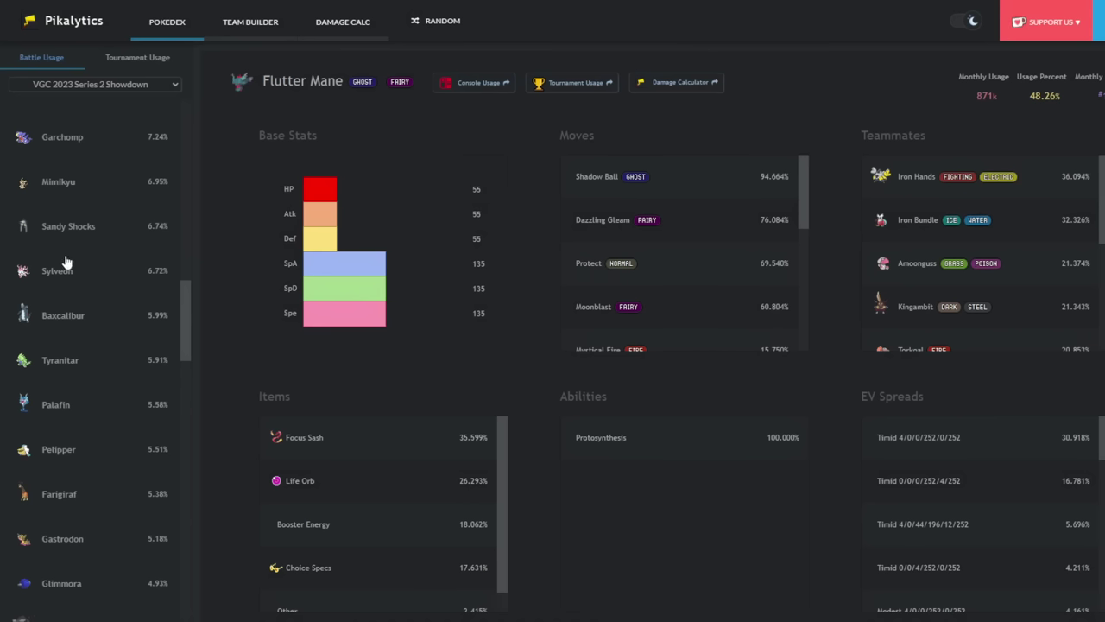
scroll(69, 259, "up", 10)
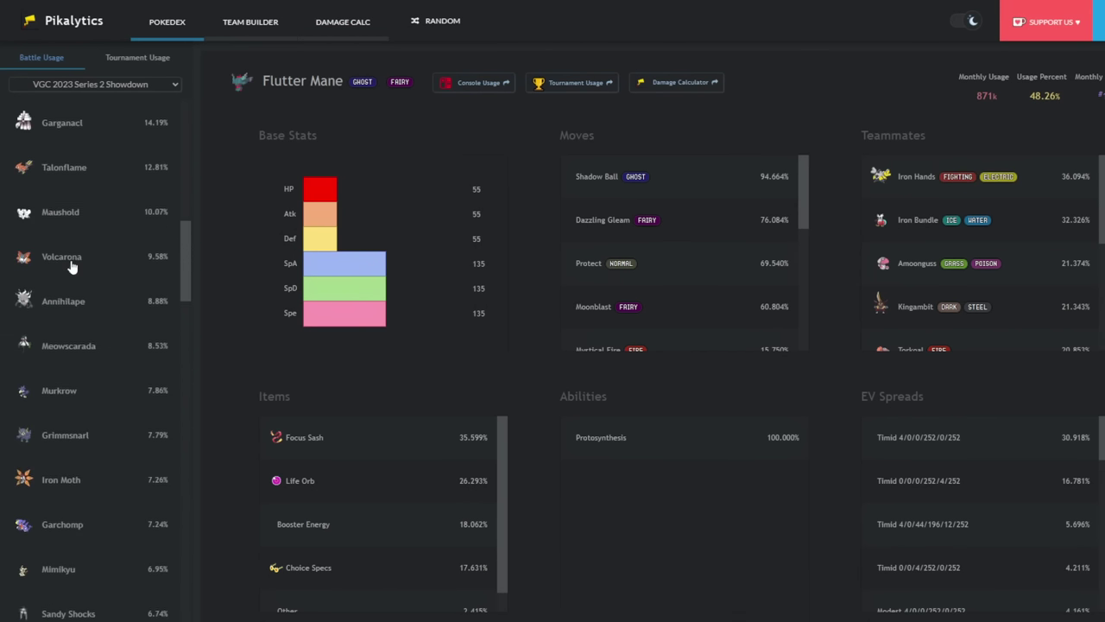
scroll(72, 266, "up", 5)
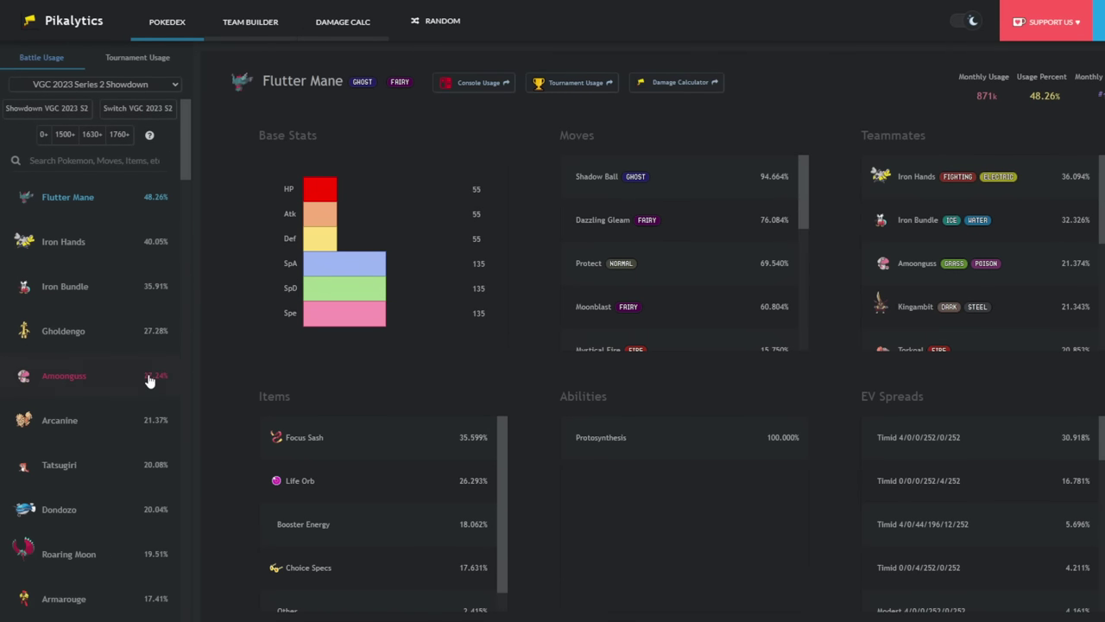
scroll(148, 380, "down", 1)
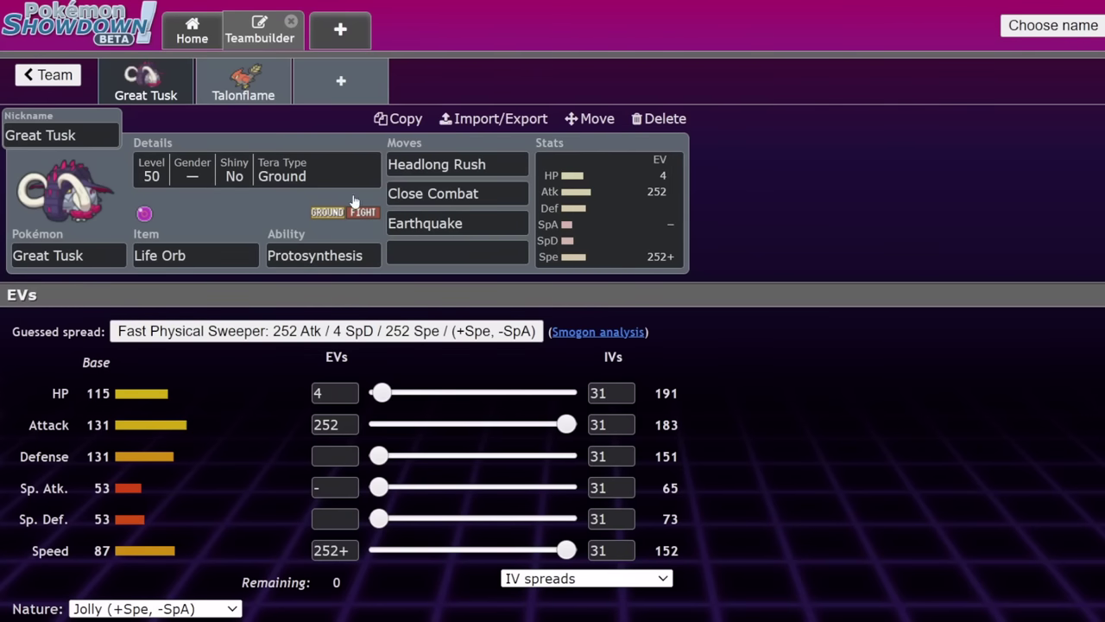
Step: Add Protect as Great Tusk's fourth move in the Pokémon Showdown Teambuilder
left_click(436, 254)
type("pro")
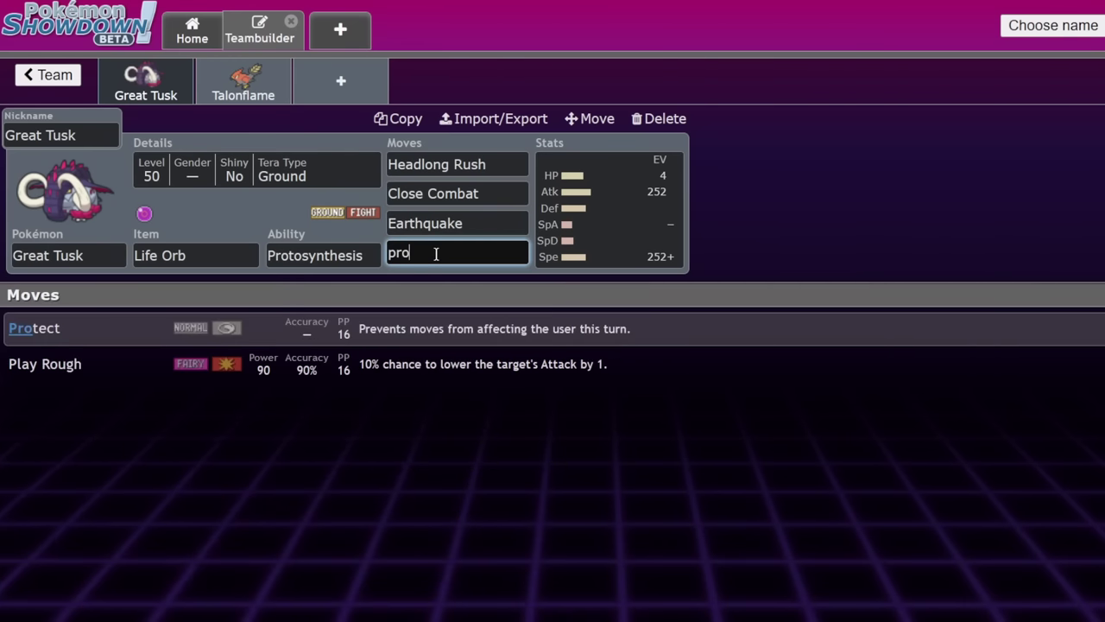
key("Return")
Step: Compare the moves and EV spreads of Talonflame and Great Tusk
left_click(242, 80)
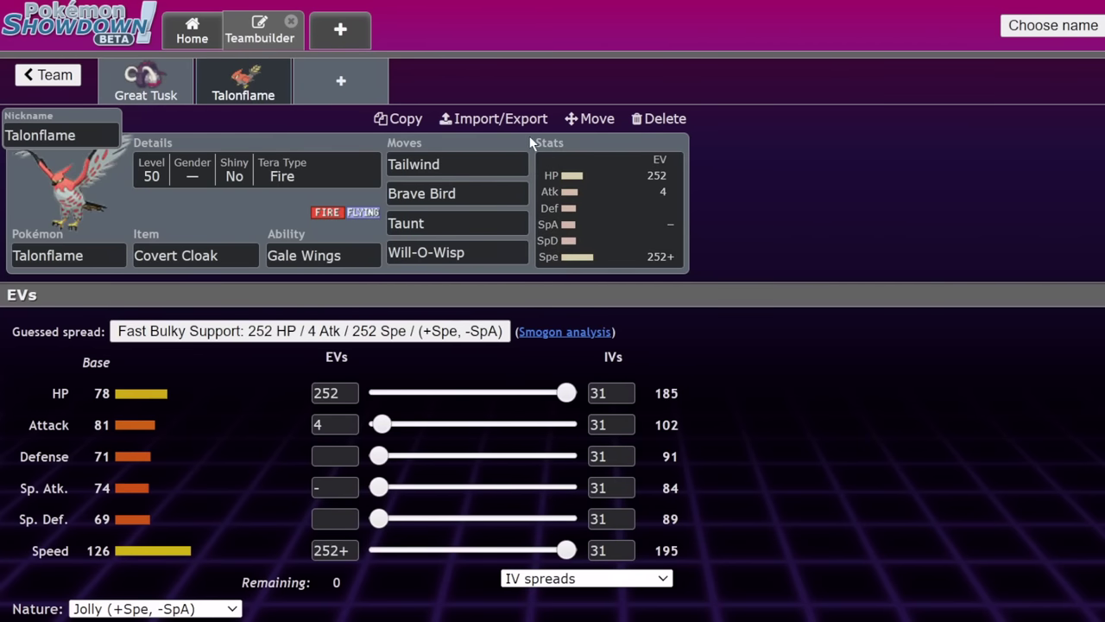
left_click(151, 84)
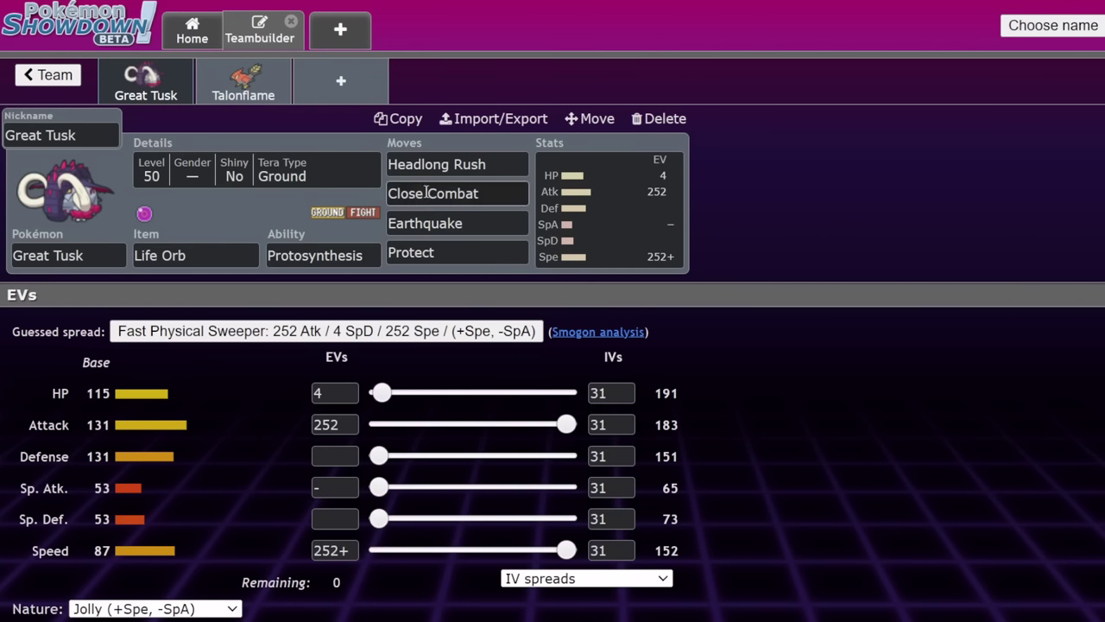
left_click(608, 207)
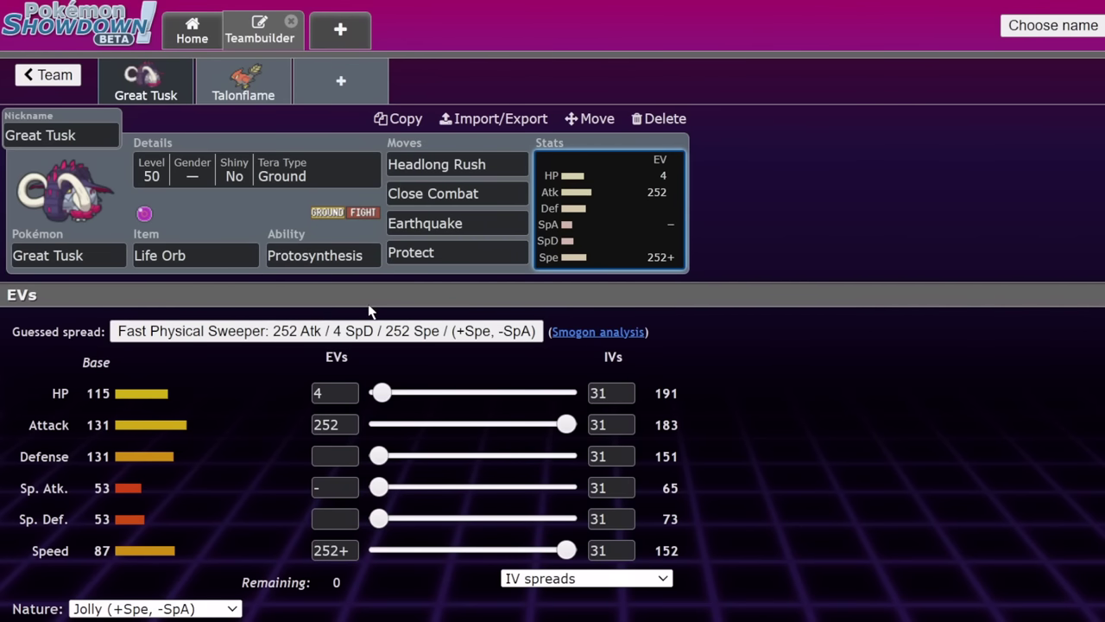
left_click(251, 85)
triple_click(142, 105)
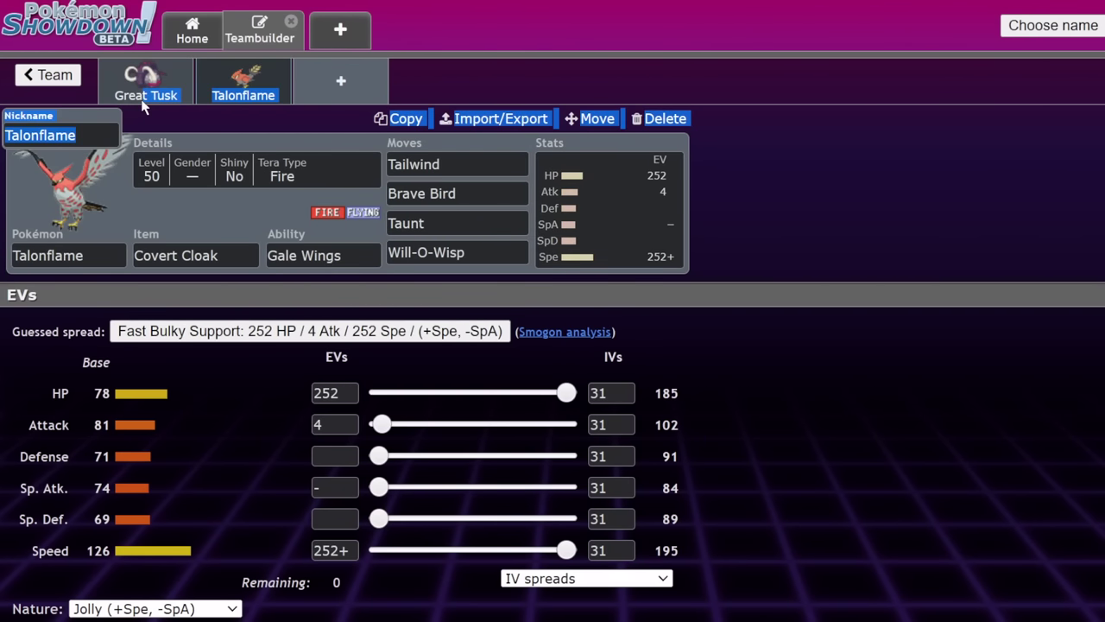
left_click(146, 79)
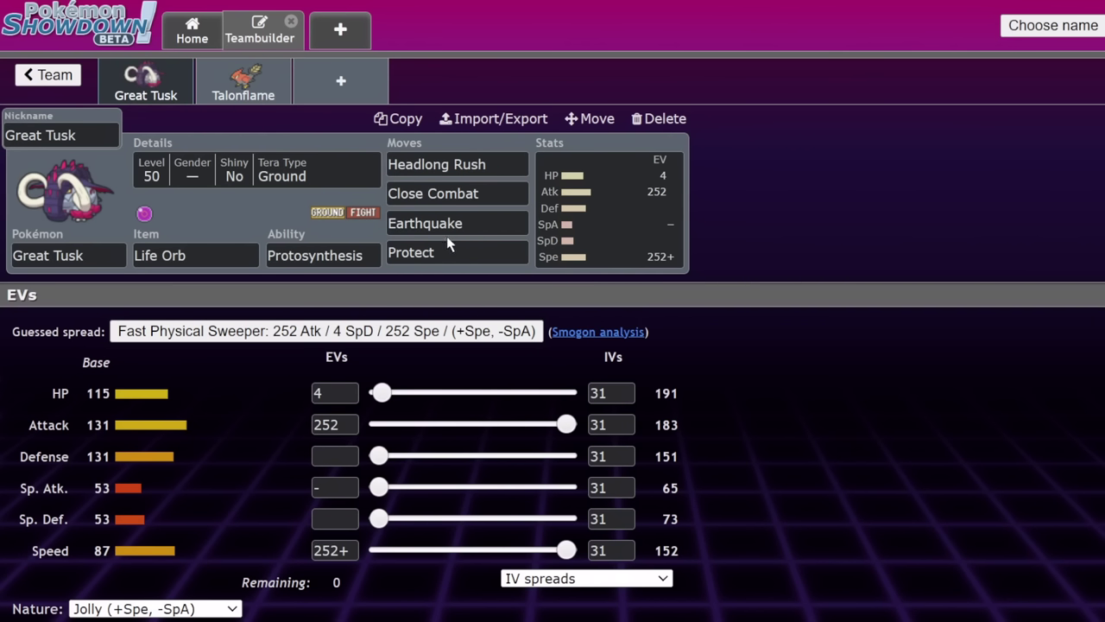
Step: Add Iron Bundle as the team's third member and give it Booster Energy as its held item
left_click(326, 78)
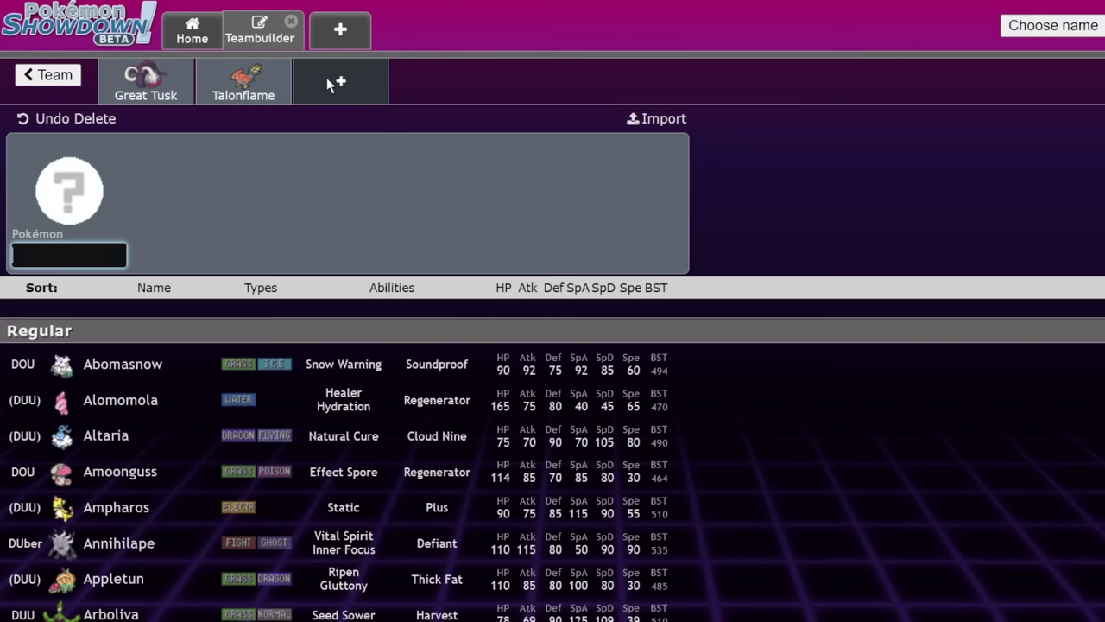
type("iron")
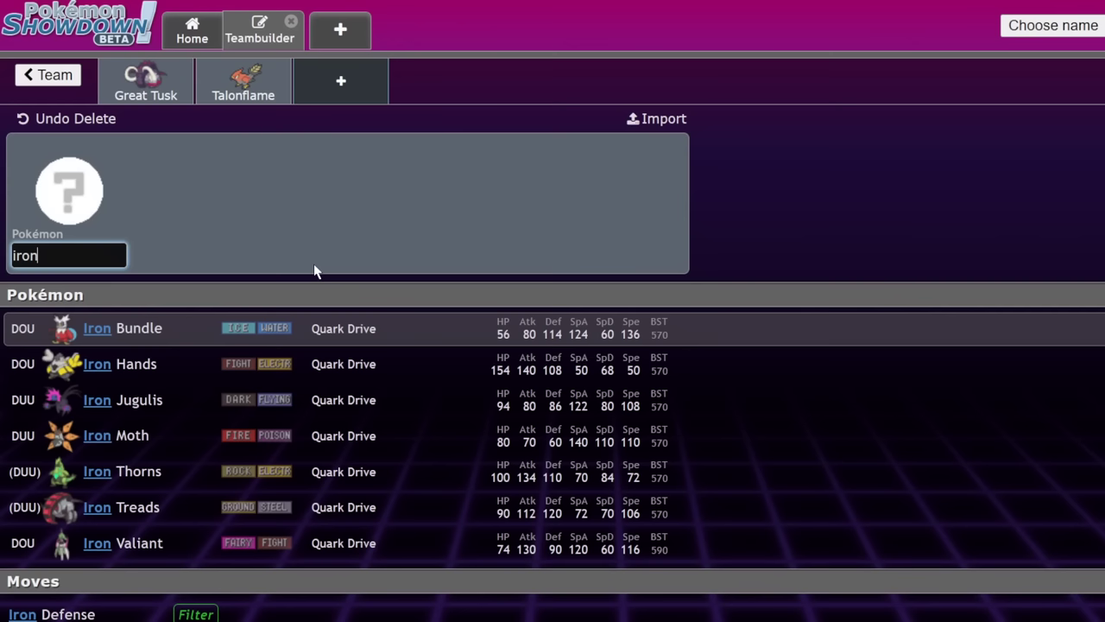
left_click(207, 337)
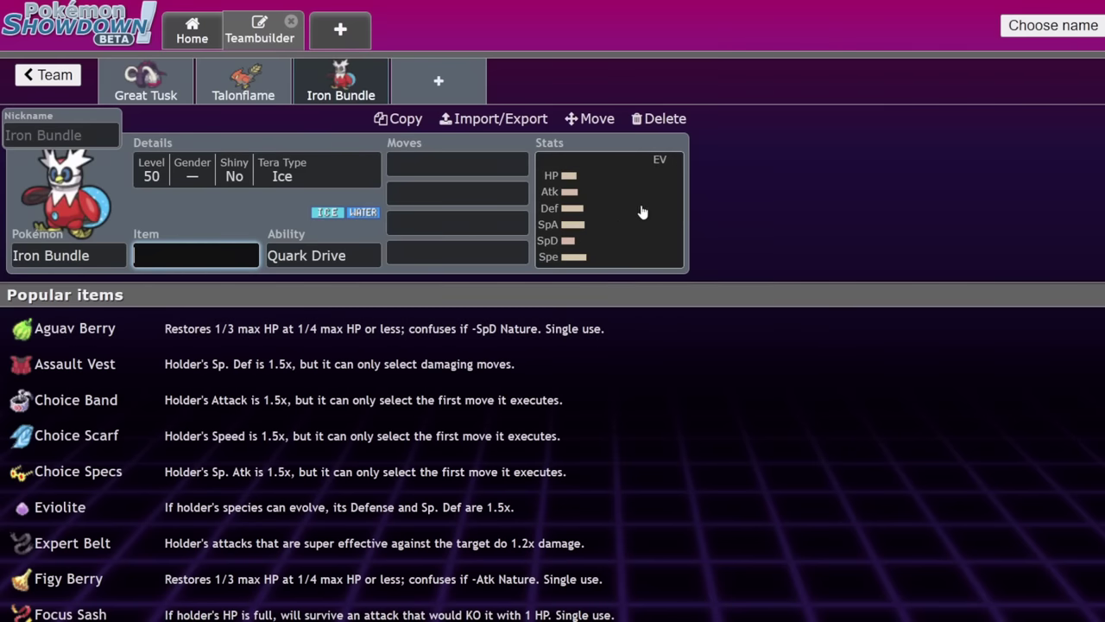
left_click(643, 211)
left_click(193, 258)
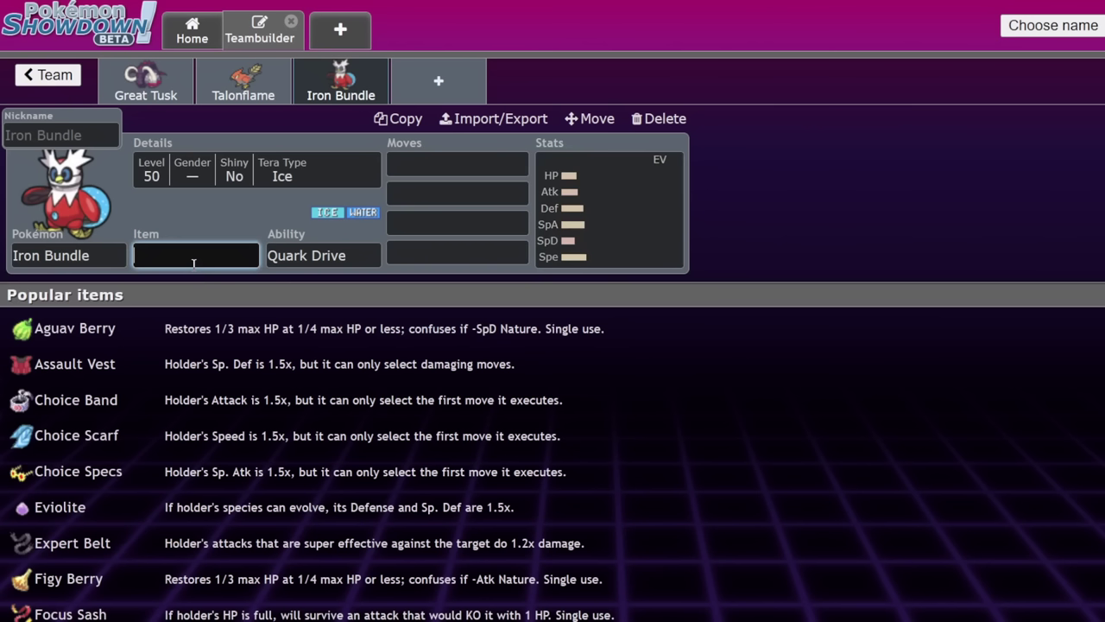
type("boo")
key("Return")
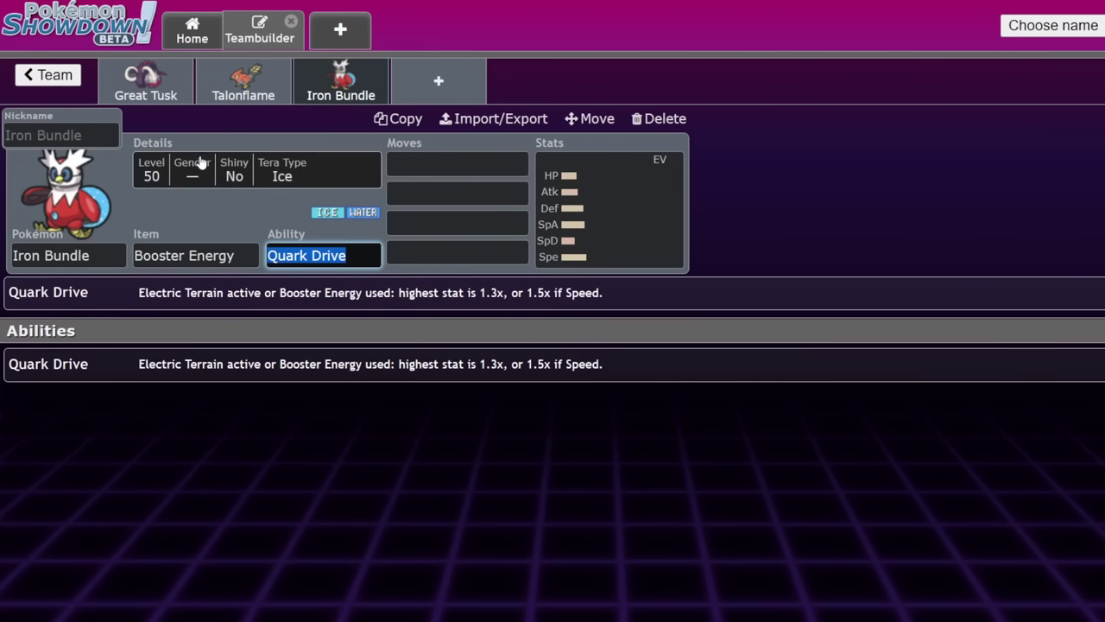
Step: Change Great Tusk's held item to Focus Sash
left_click(185, 91)
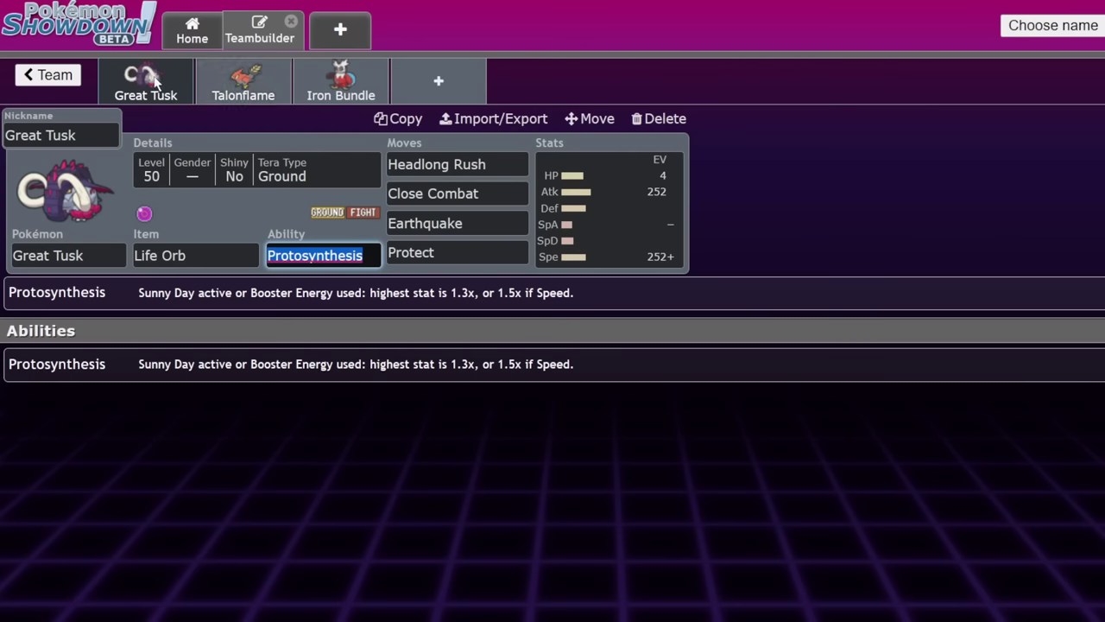
left_click(172, 250)
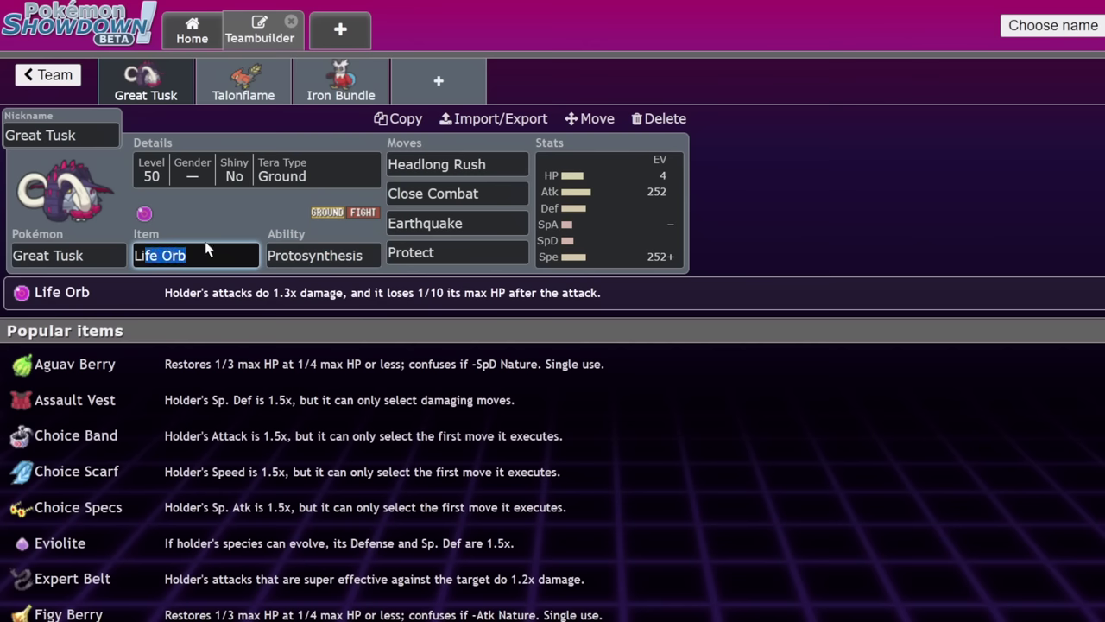
type("L")
key("BackSpace")
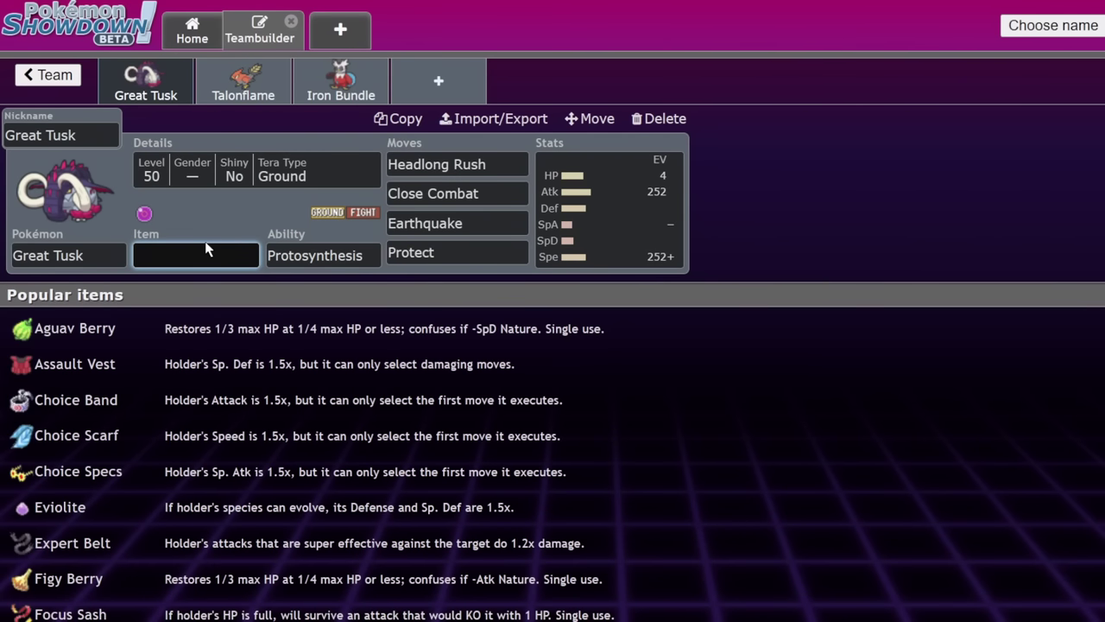
type("foc")
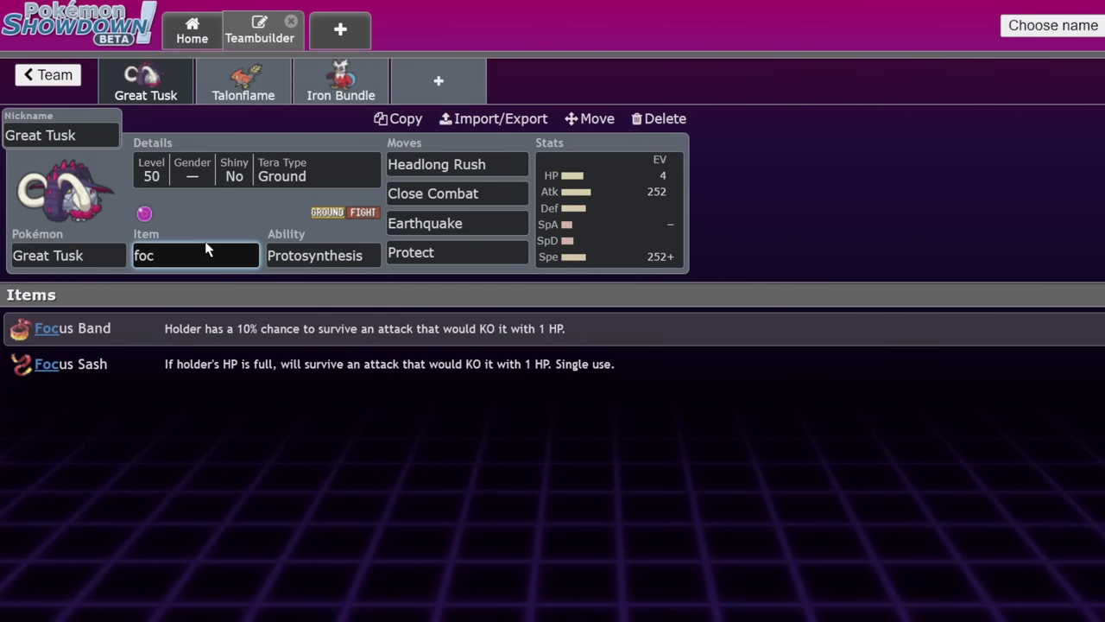
key("Down")
key("Return")
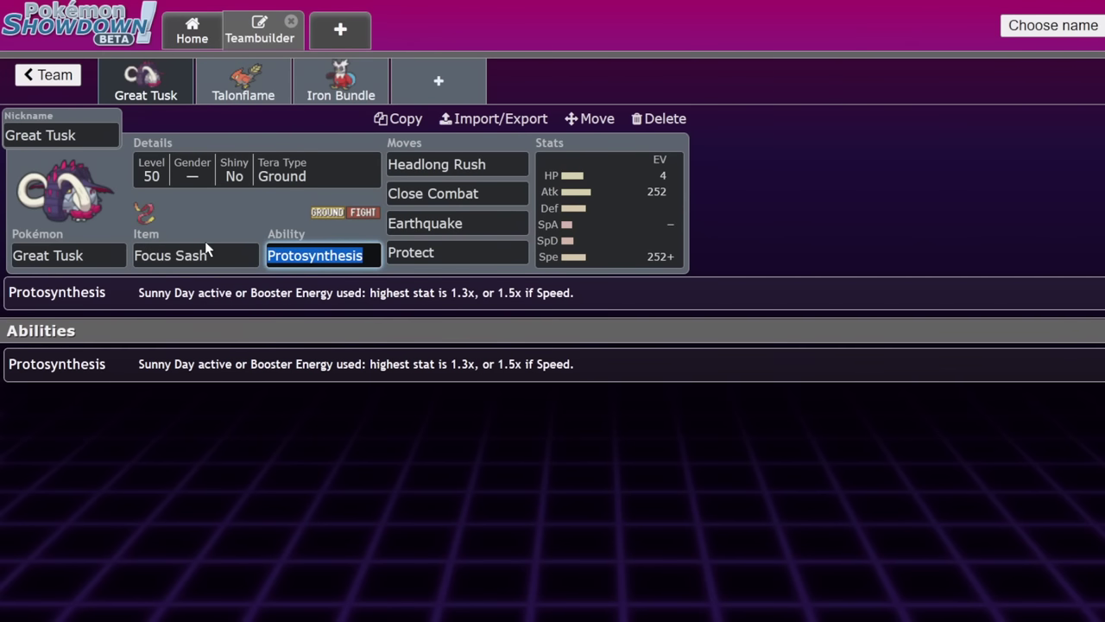
Step: Compare the EV spreads and base stats of Great Tusk, Iron Bundle and Talonflame
left_click(669, 176)
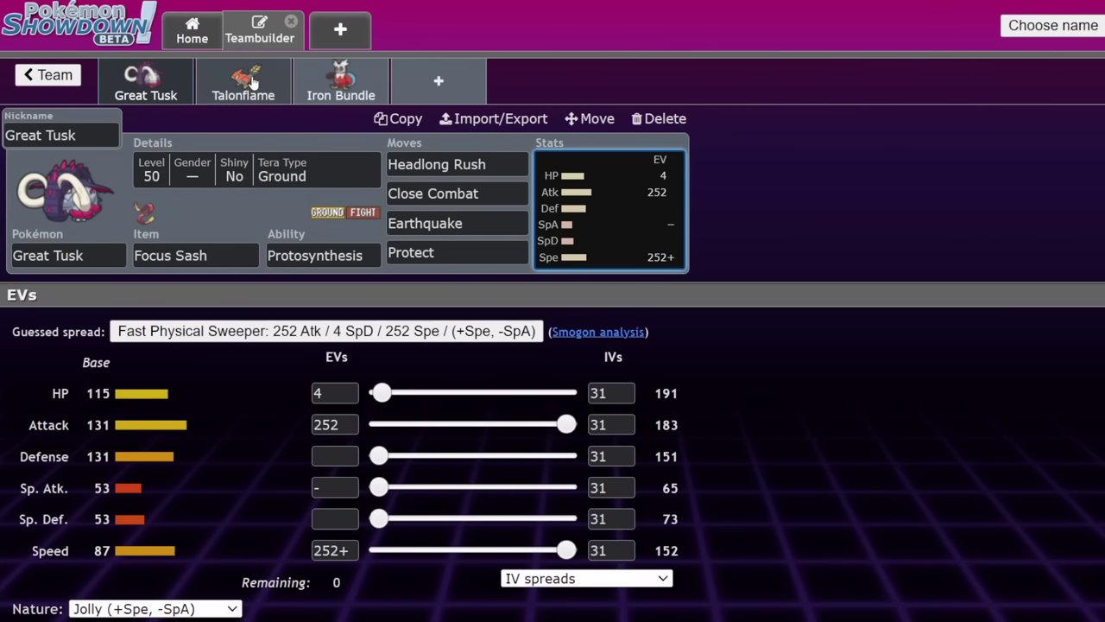
left_click(334, 97)
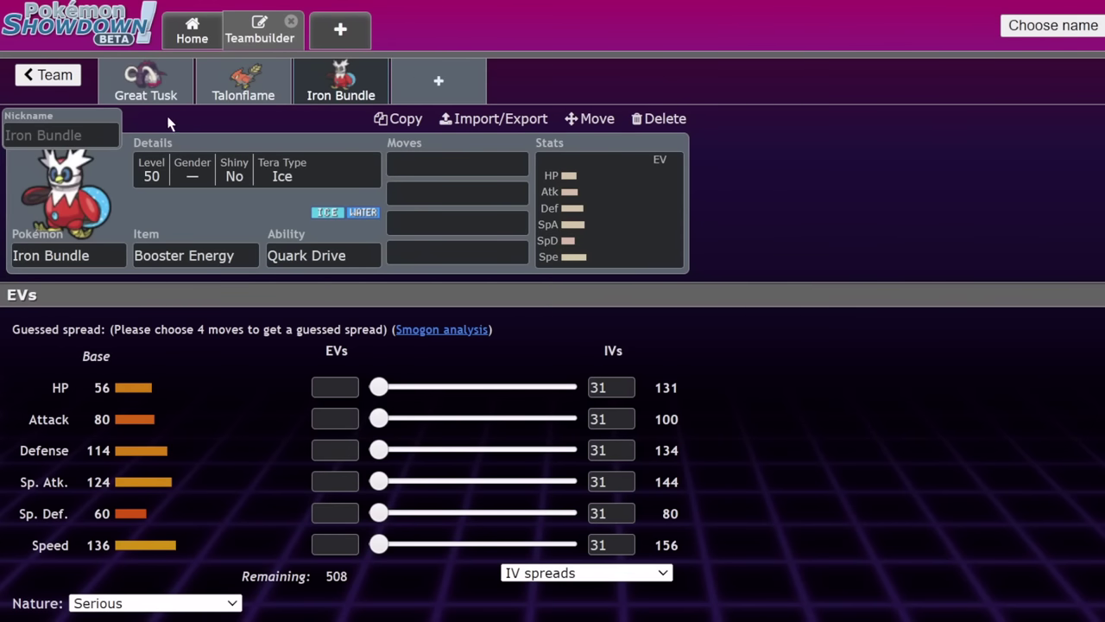
left_click(162, 96)
left_click(205, 95)
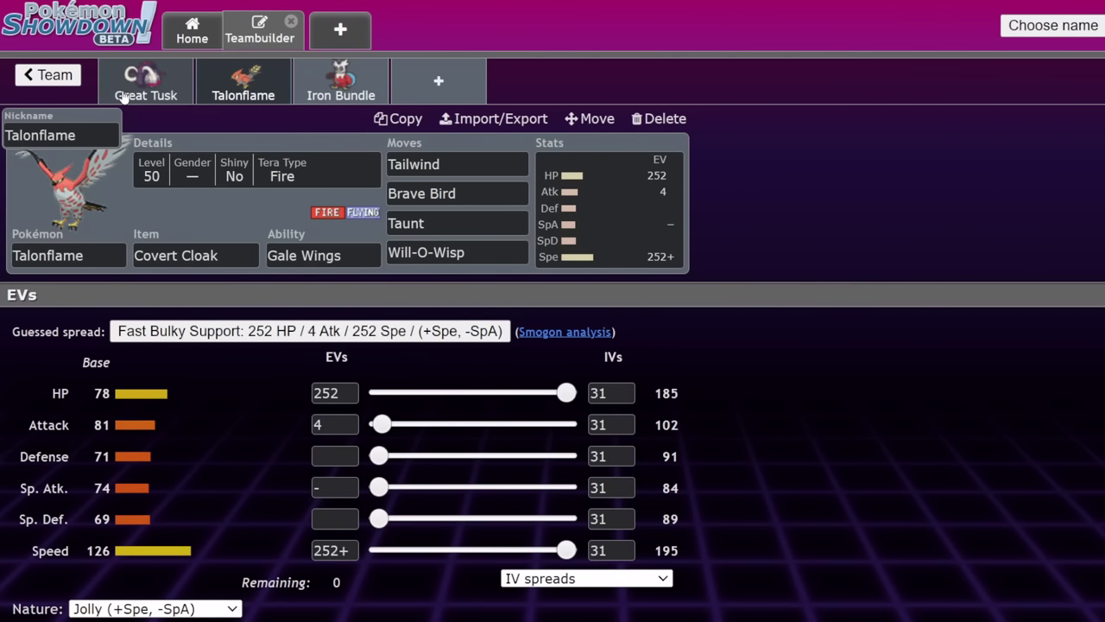
left_click(149, 95)
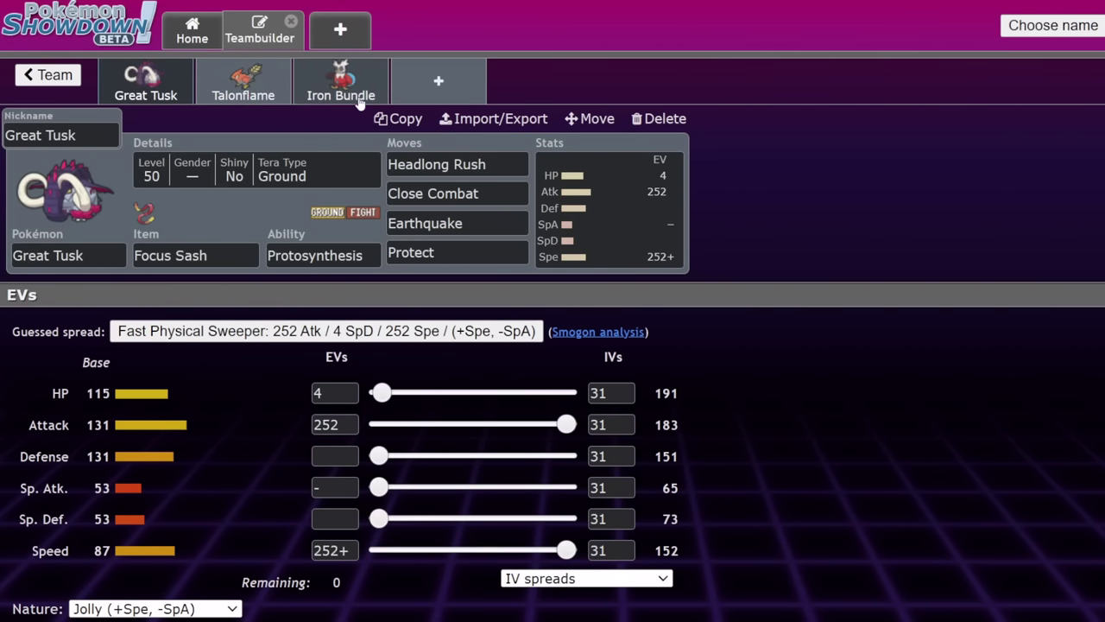
left_click(216, 95)
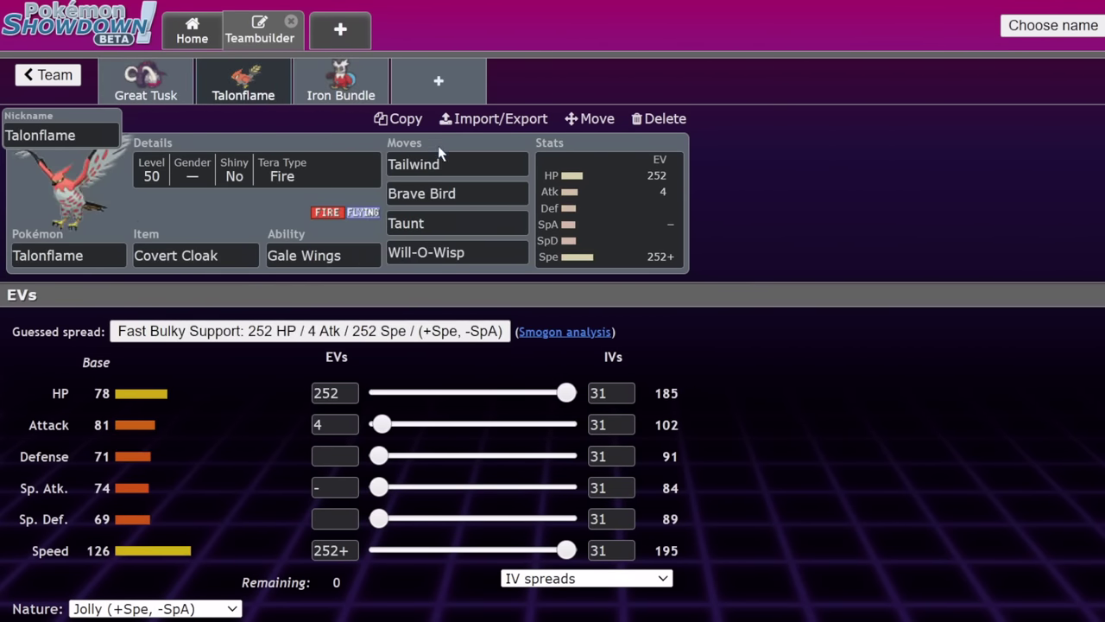
left_click(469, 166)
Step: Remove Iron Bundle from the team
left_click(350, 84)
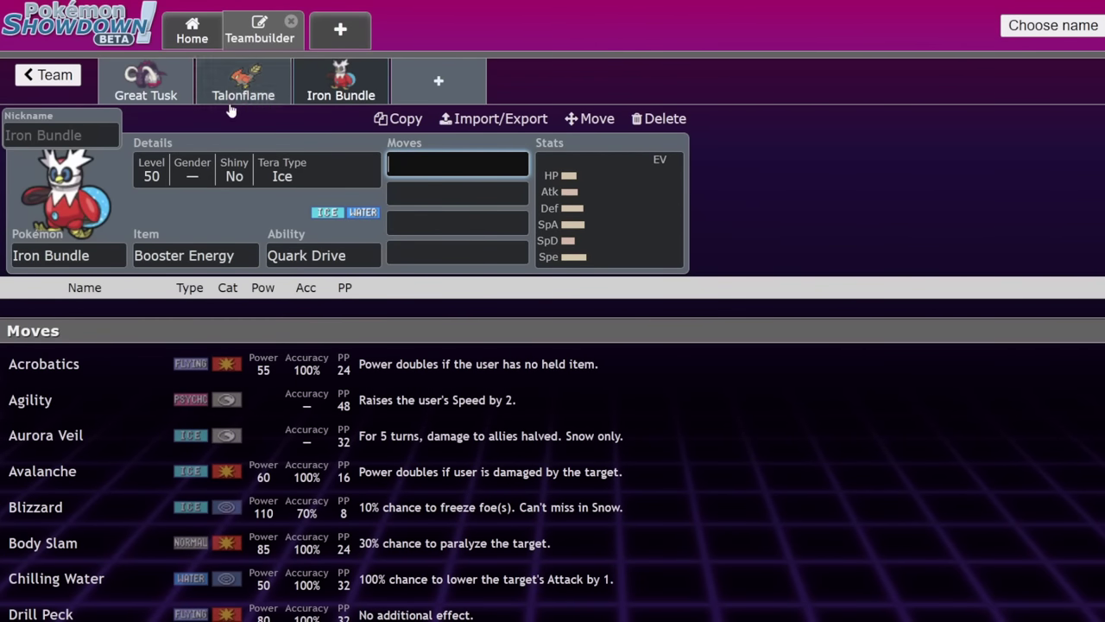
left_click(642, 118)
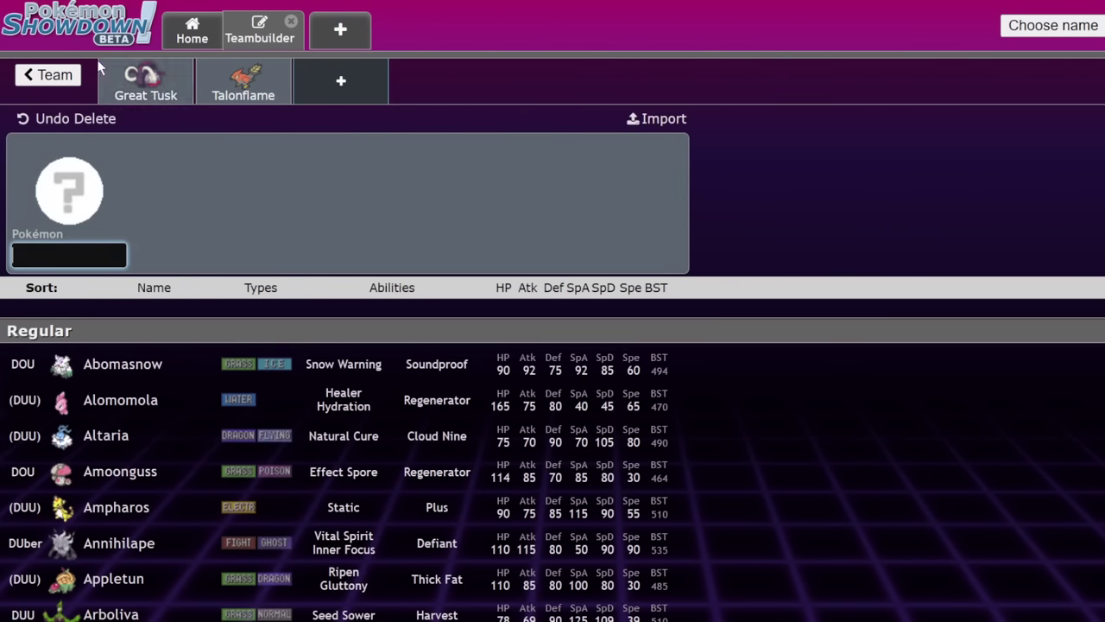
left_click(145, 82)
Step: Look through Talonflame's available moves and its EV spread
left_click(242, 82)
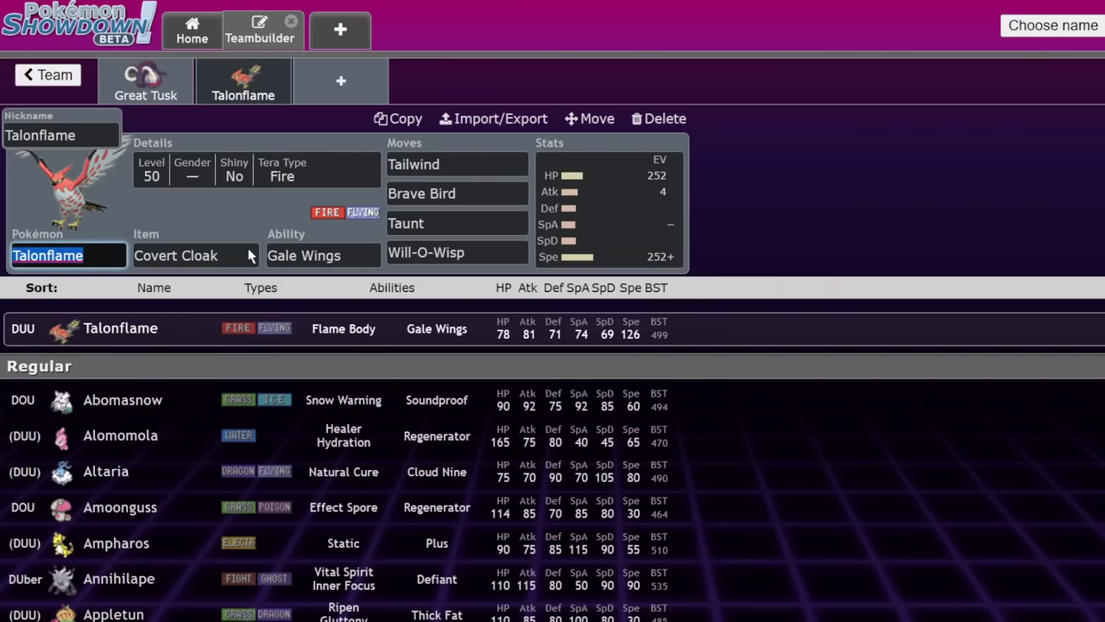
left_click(604, 208)
left_click(479, 251)
scroll(473, 304, "down", 8)
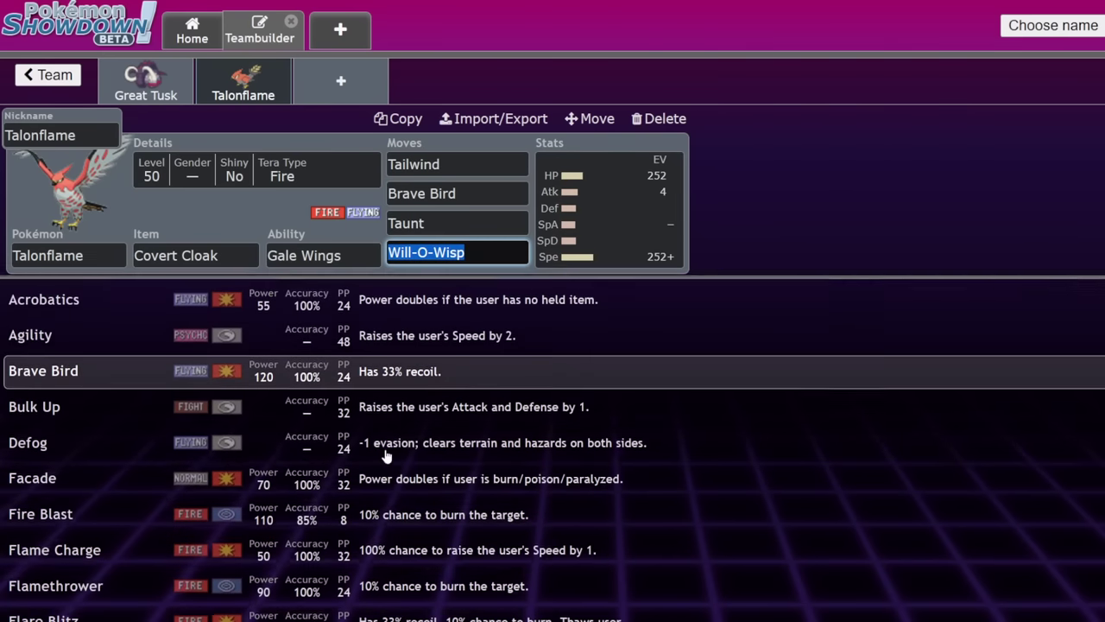
scroll(387, 420, "down", 8)
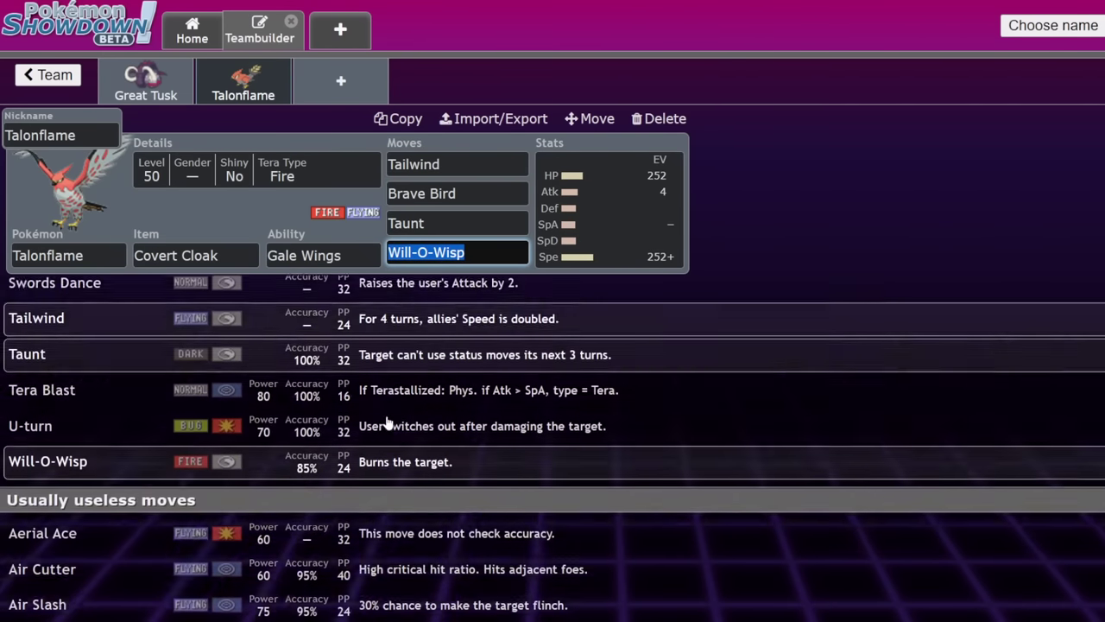
scroll(386, 420, "down", 3)
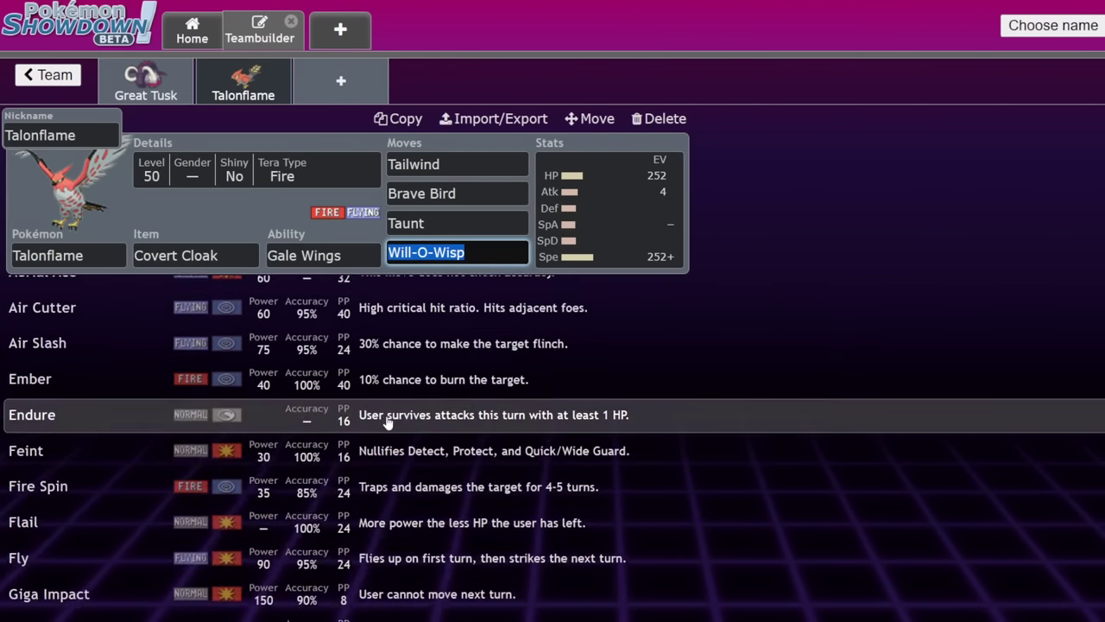
left_click(601, 236)
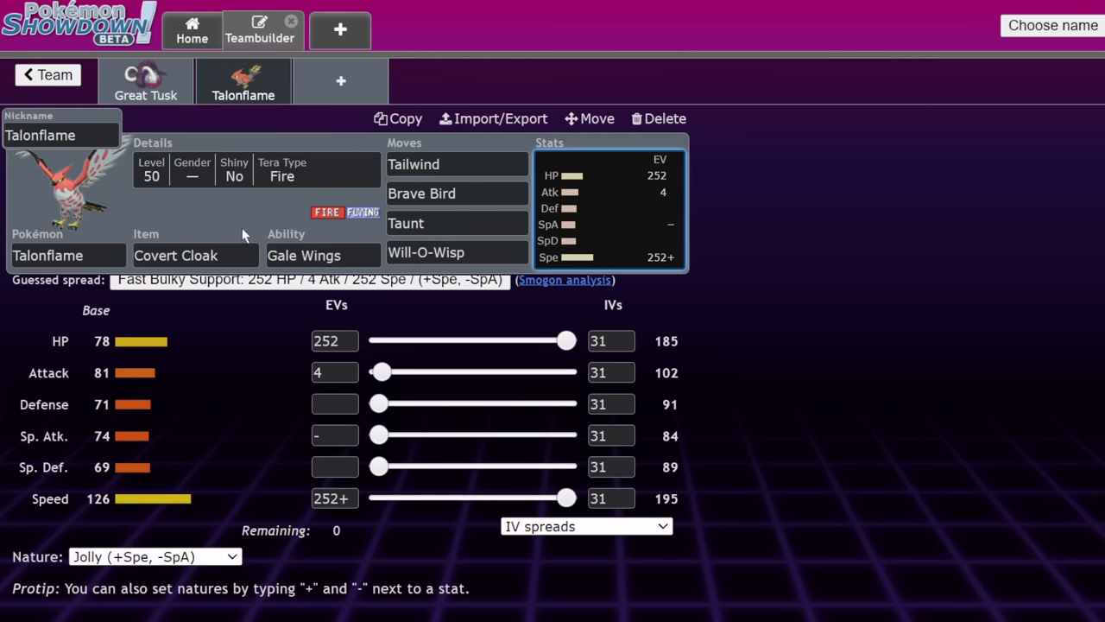
Step: Mark the fifth-placed player's Swiss record in the tournament's top cut results and recheck Great Tusk's set in the Teambuilder
left_click(146, 82)
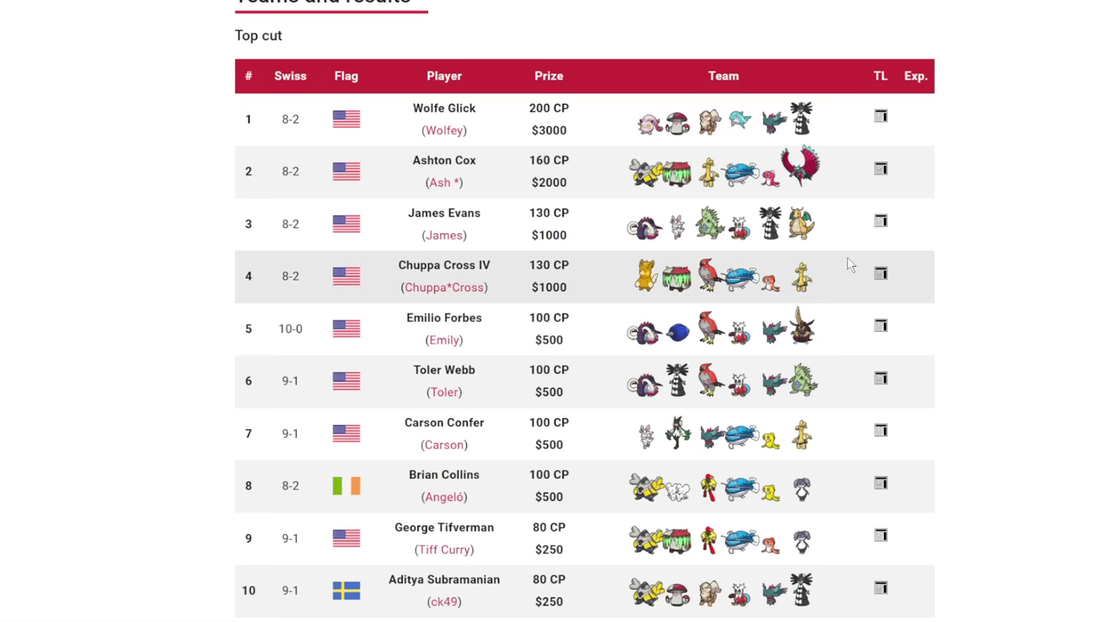
left_click_drag(277, 330, 313, 336)
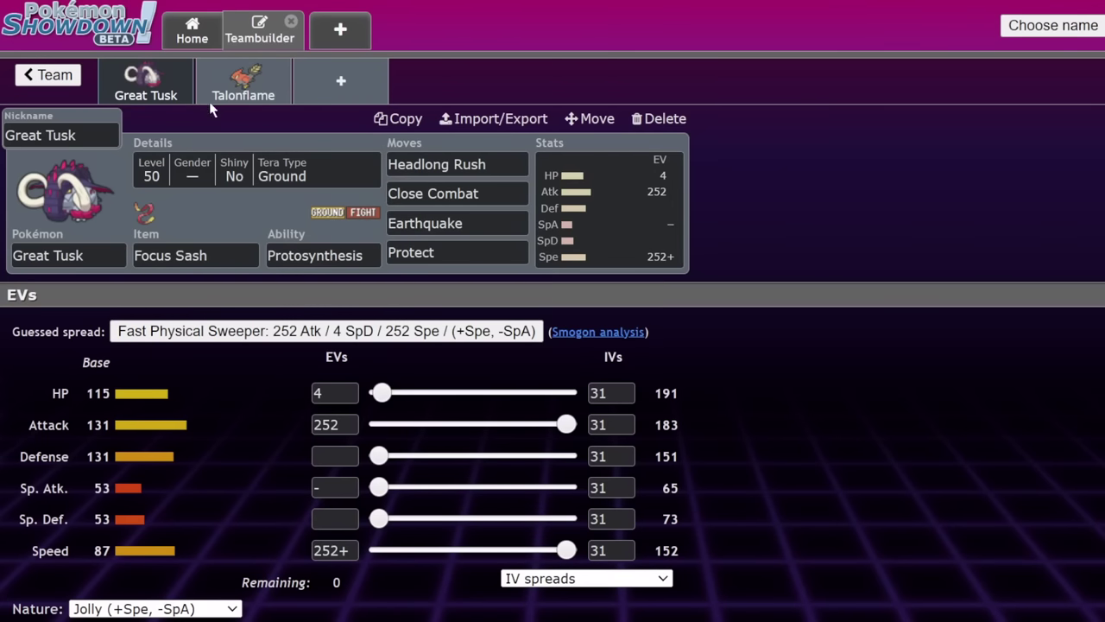
left_click(343, 87)
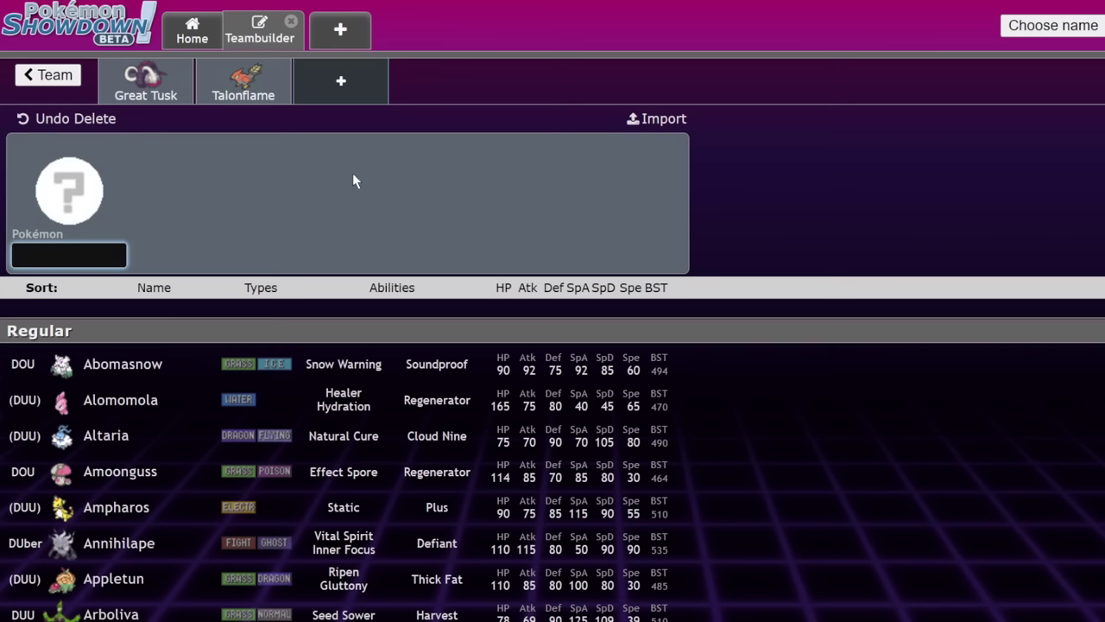
left_click(170, 97)
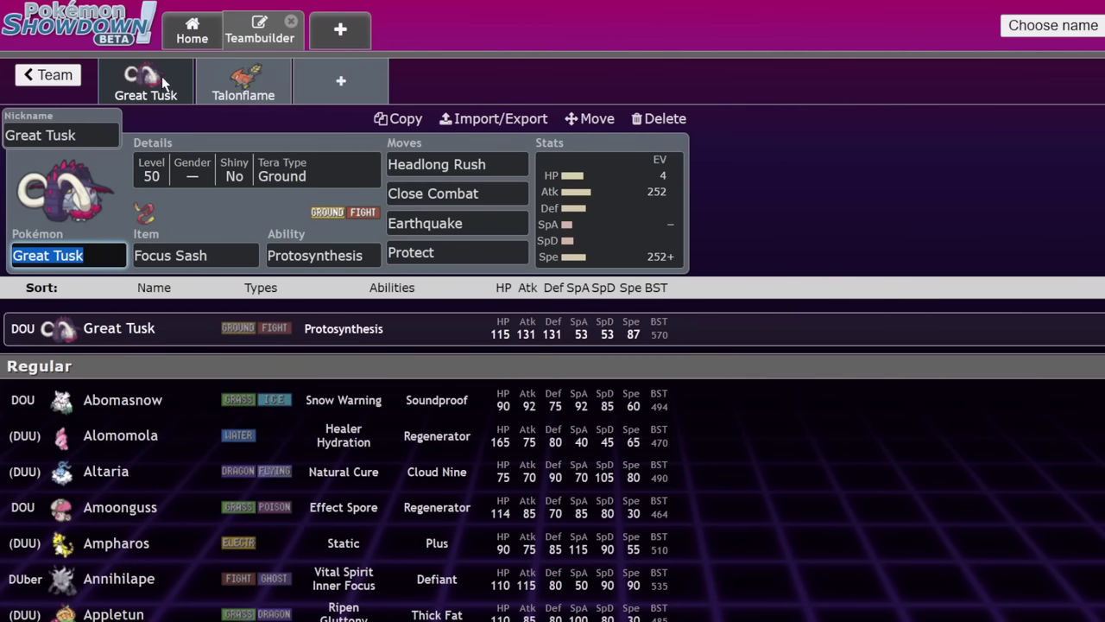
Step: Add Flutter Mane as the team's third member and give it Moonblast as its first move
left_click(330, 78)
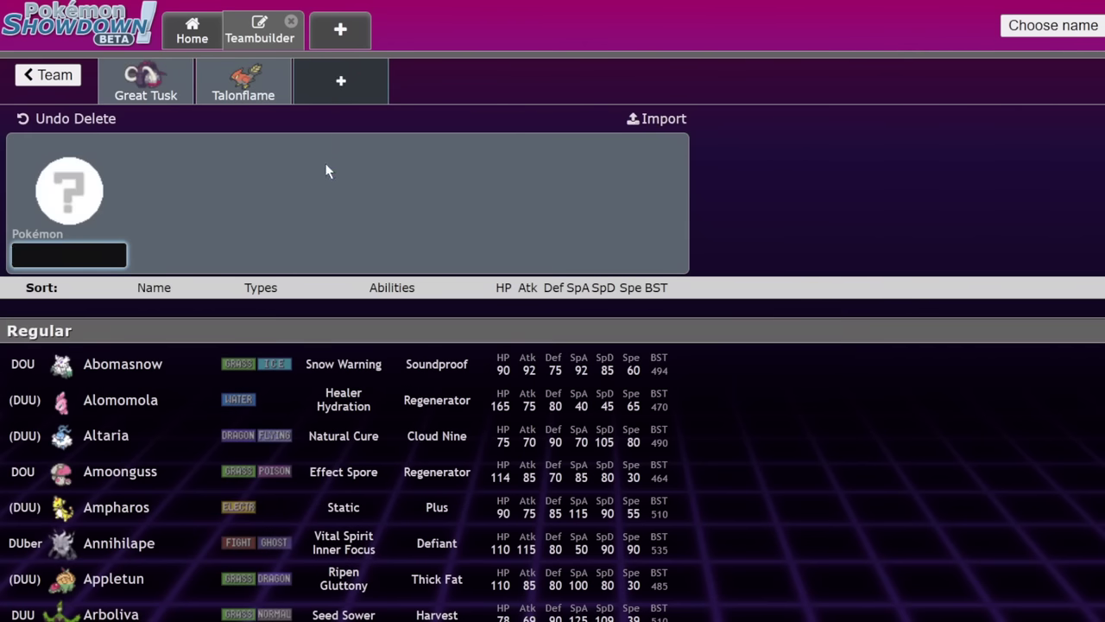
type("flu")
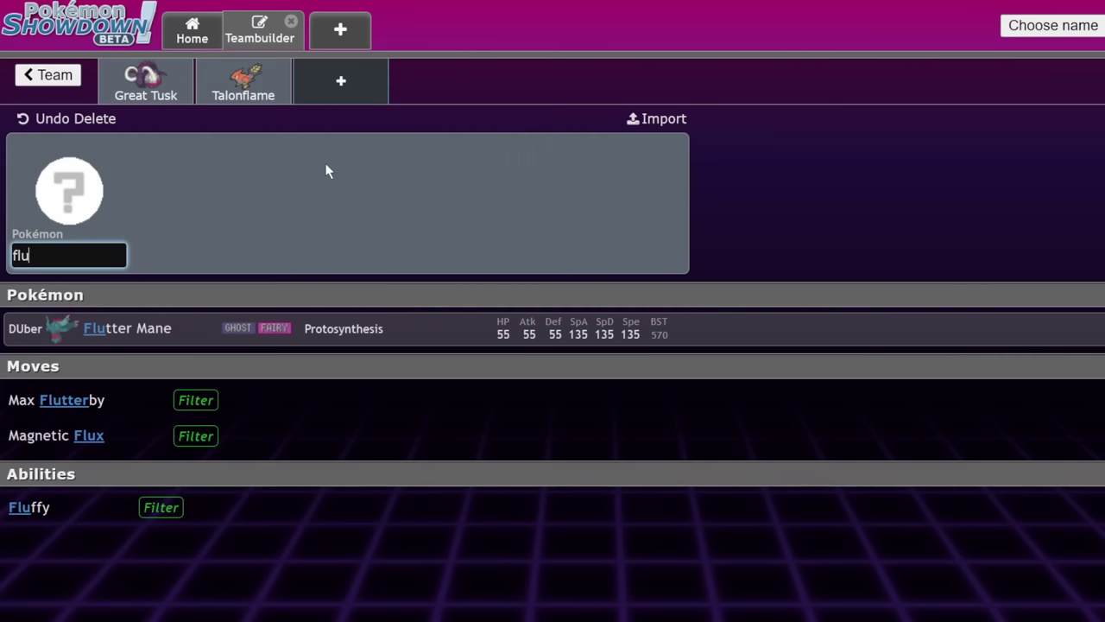
left_click(354, 321)
left_click(451, 164)
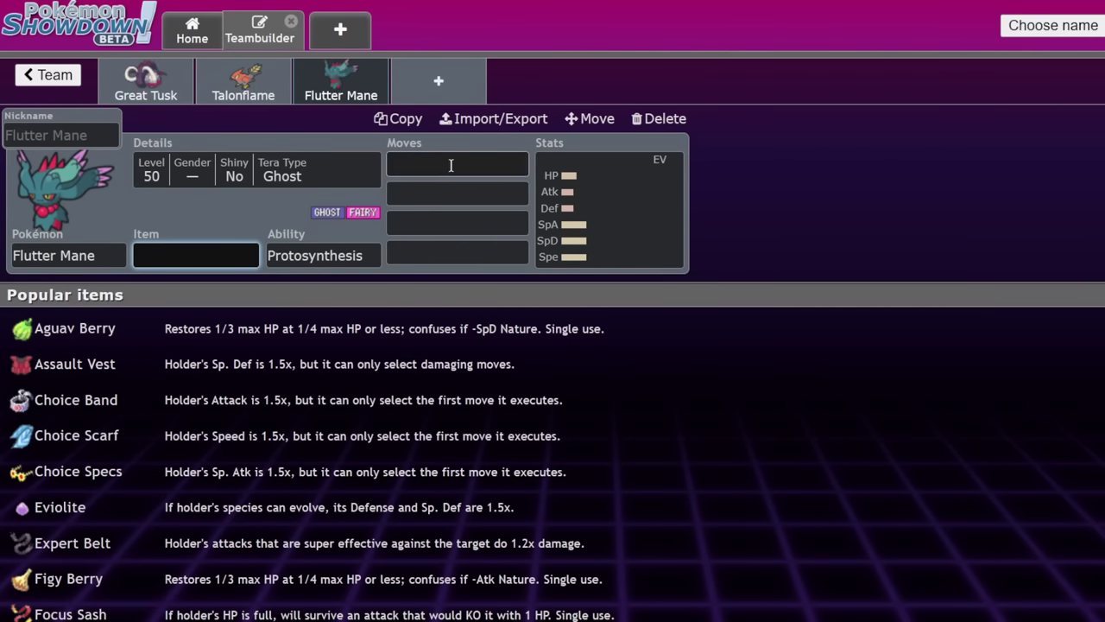
type("moo")
key("Return")
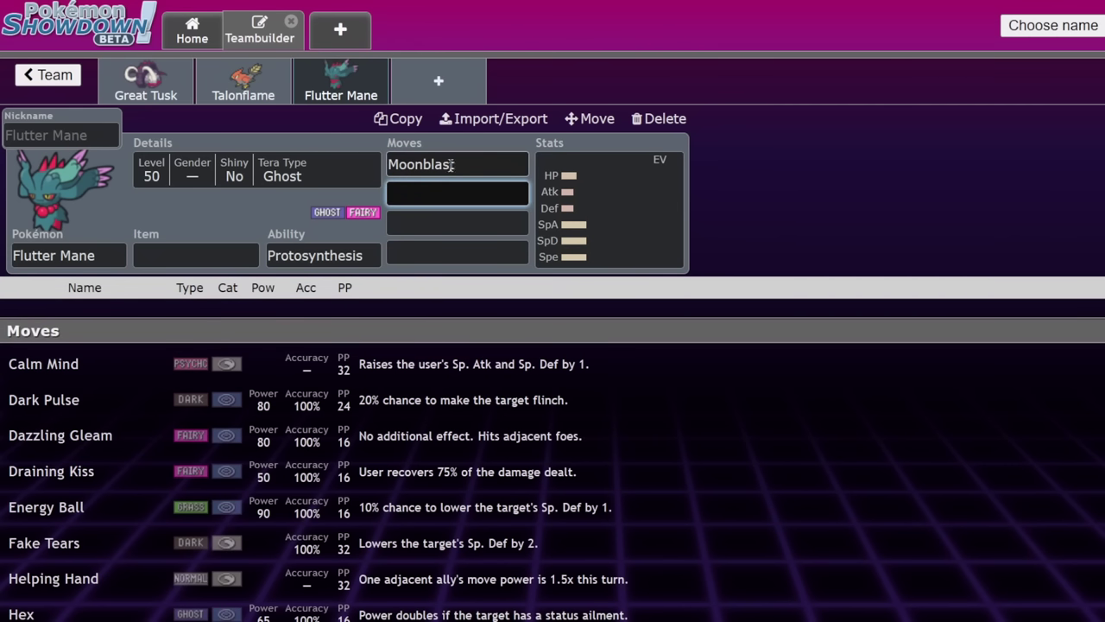
Step: Compare Flutter Mane's base stats with the sets of Talonflame and Great Tusk
left_click(570, 257)
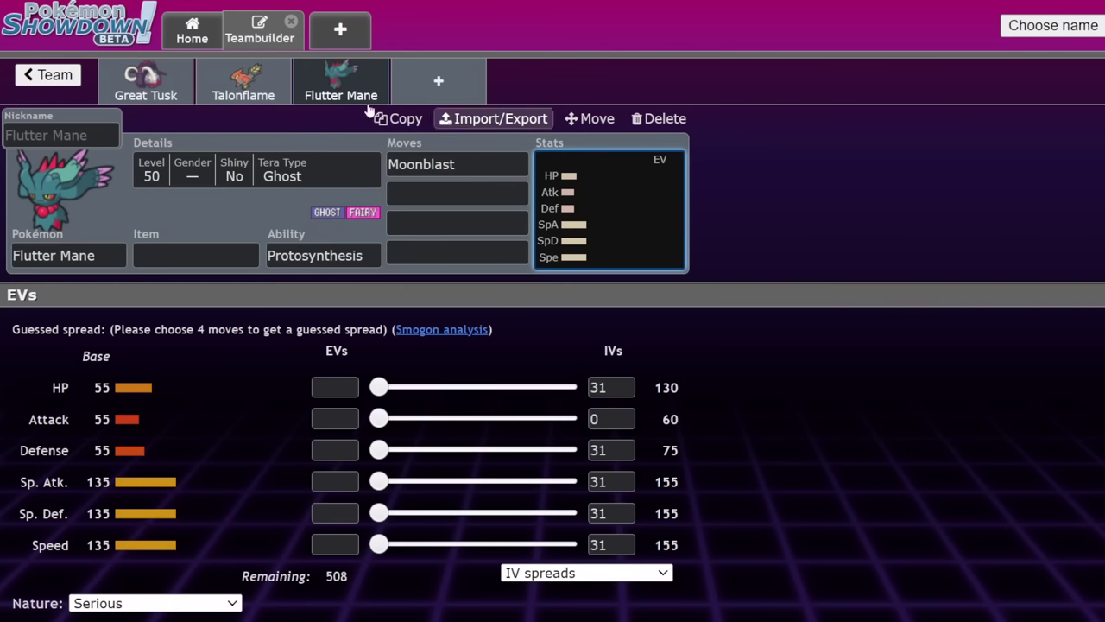
left_click(268, 79)
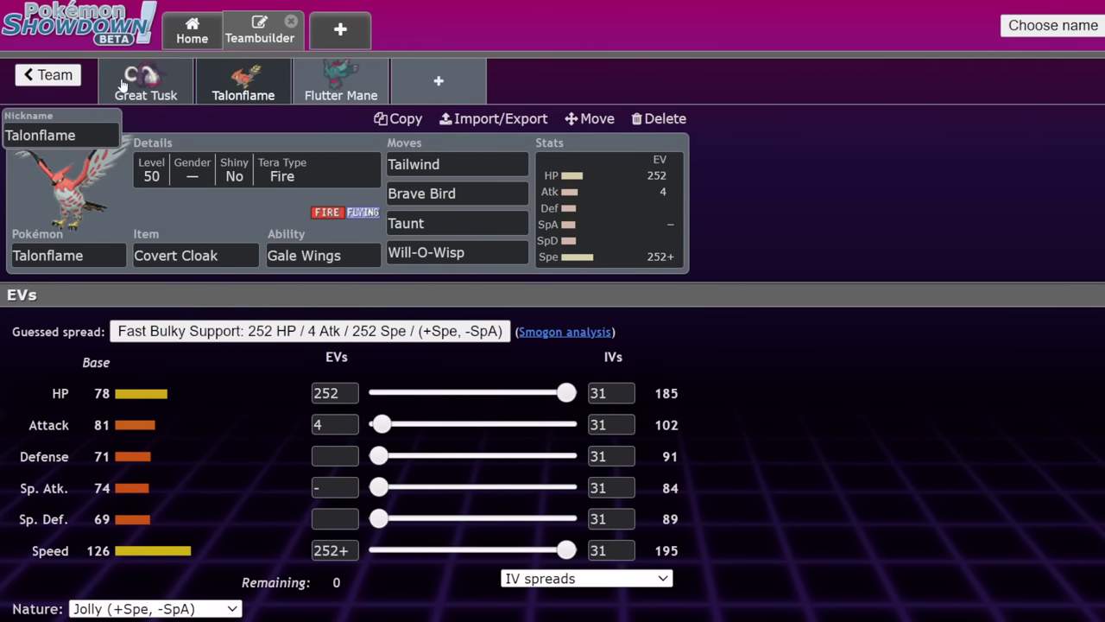
left_click(131, 76)
left_click(349, 86)
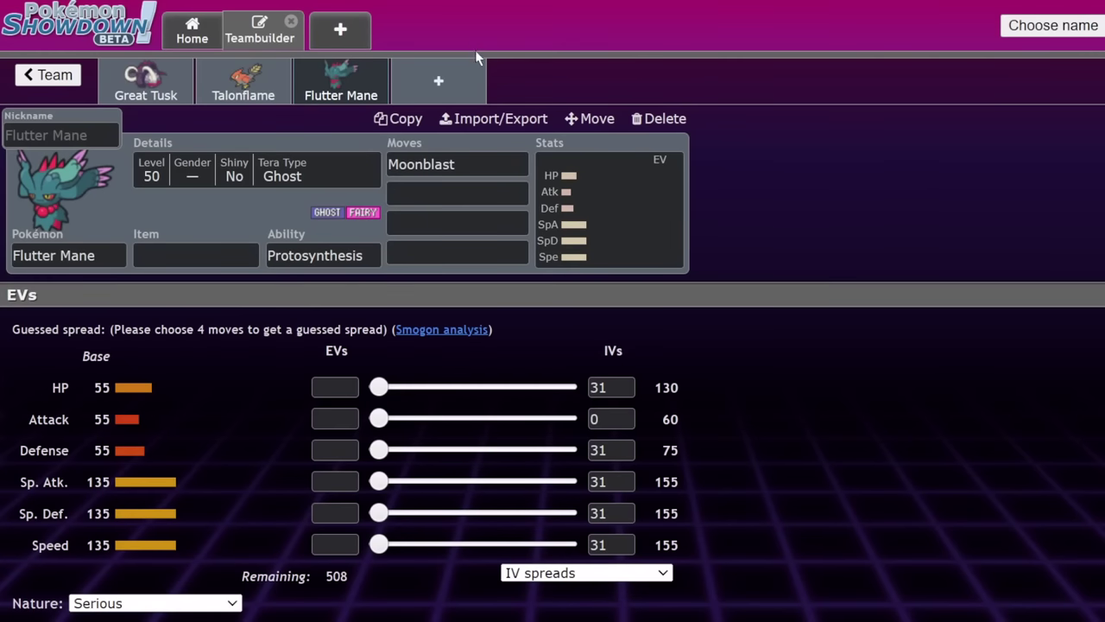
Step: Add Iron Bundle as the team's fourth member and open its EV settings
left_click(444, 84)
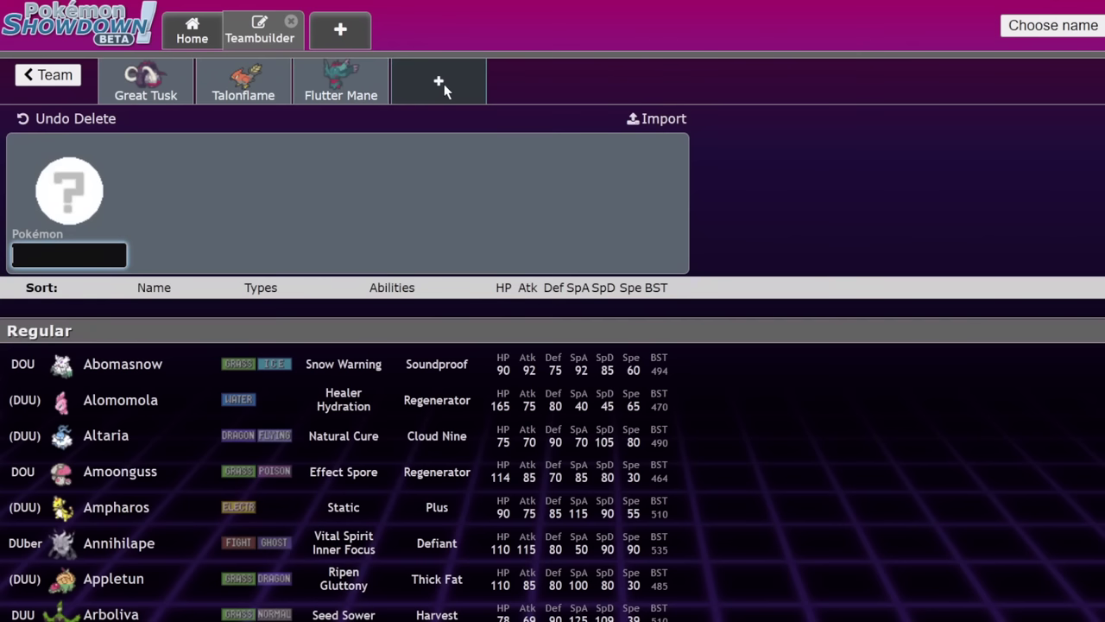
type("iron")
left_click(419, 334)
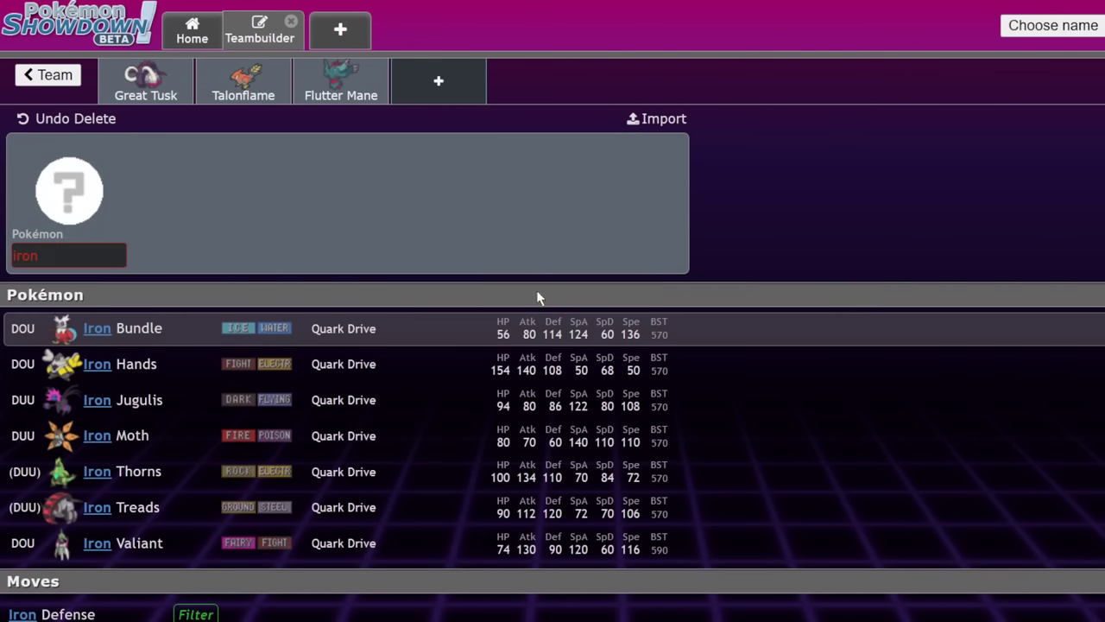
left_click(599, 221)
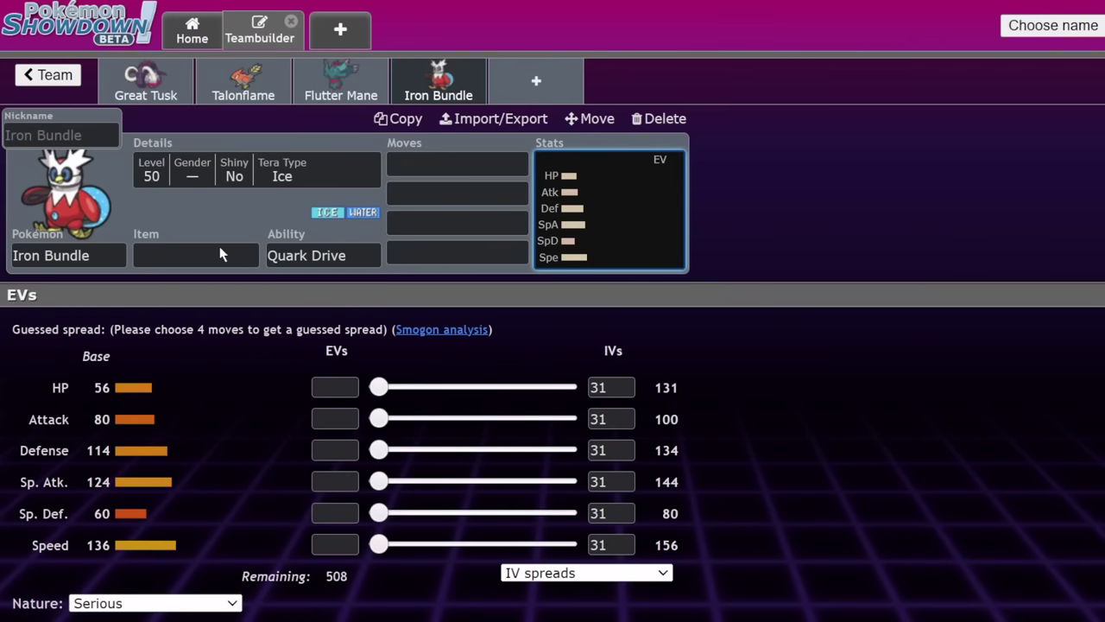
Step: Review the sets of Great Tusk, Talonflame and Flutter Mane in turn
left_click(164, 95)
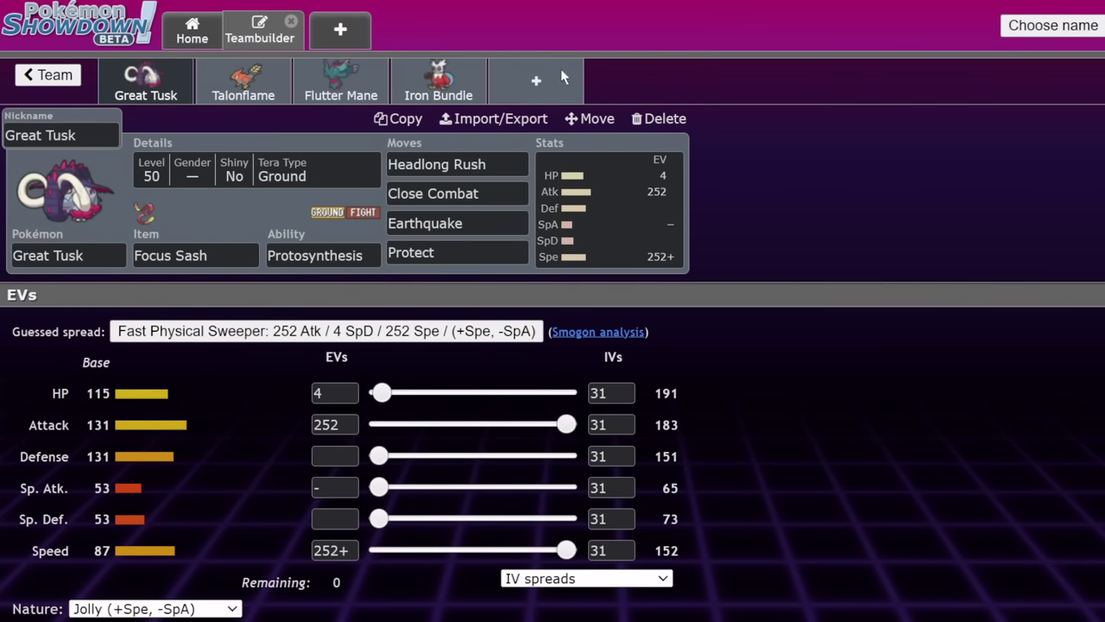
left_click(251, 81)
left_click(172, 82)
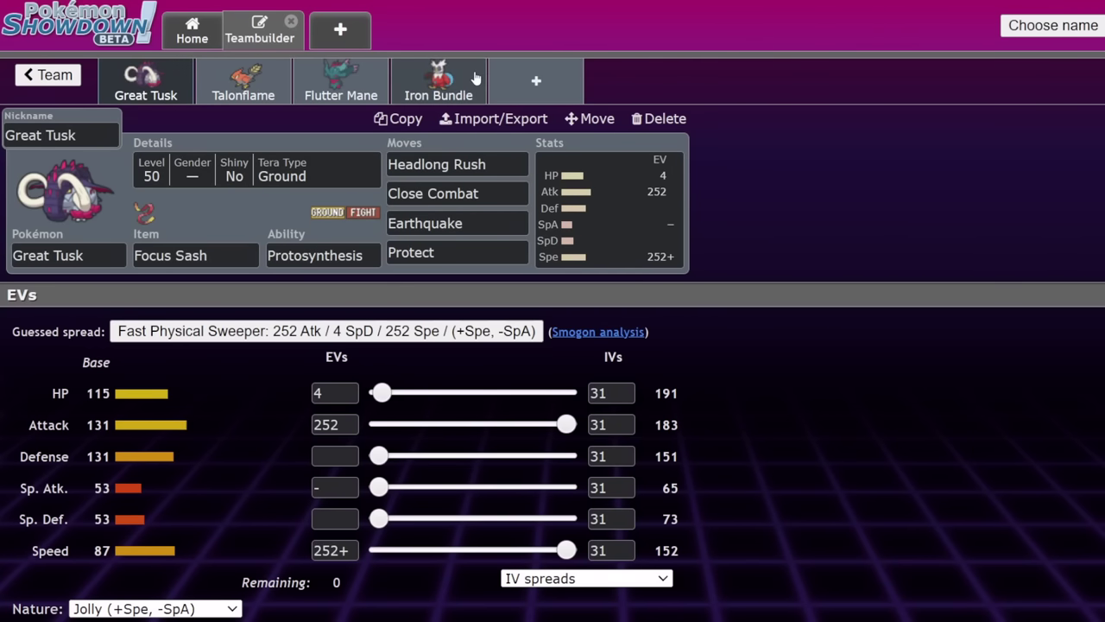
left_click(311, 91)
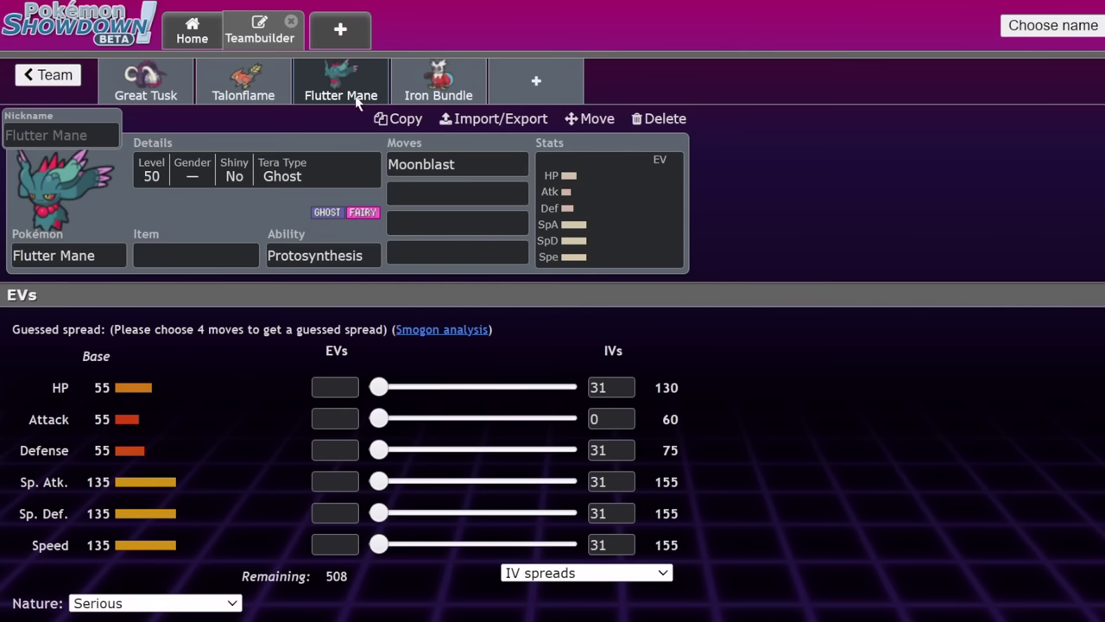
Step: Delete Iron Bundle from the team's fourth slot
left_click(423, 95)
left_click(659, 118)
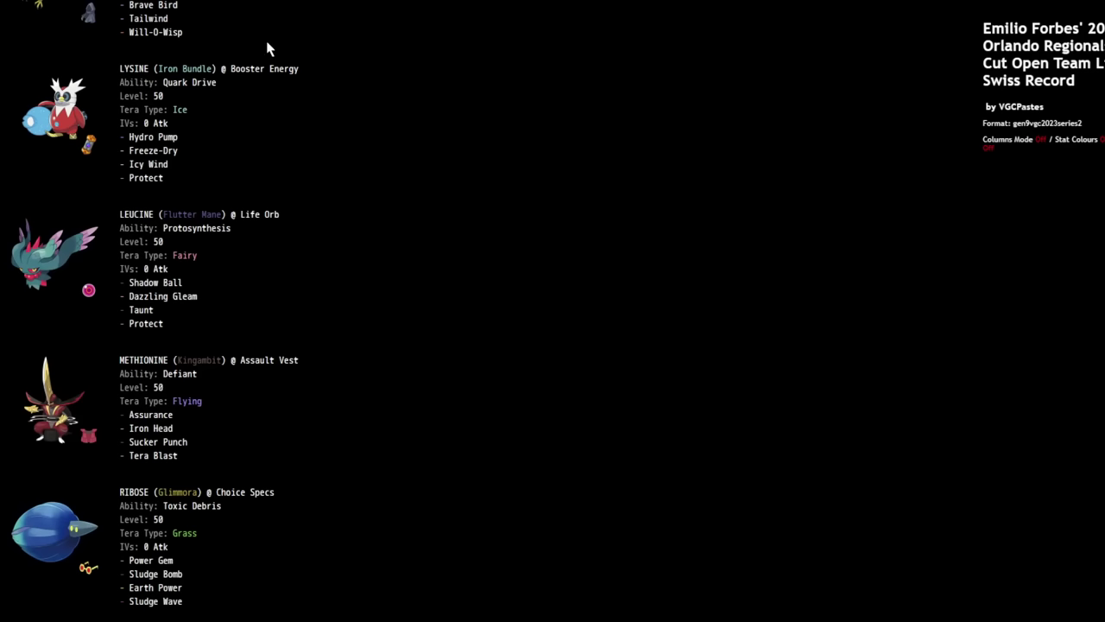
Step: Read through the fifth-place tournament team list, comparing the sets of Great Tusk, Talonflame, Iron Bundle, Flutter Mane, Kingambit and Glimmora
scroll(147, 406, "up", 3)
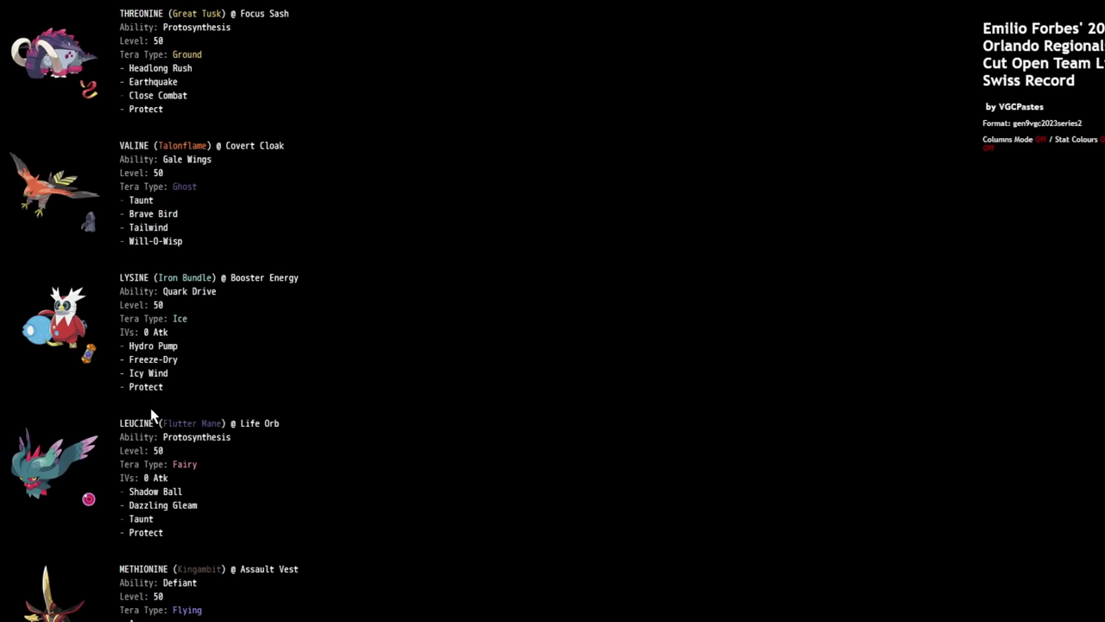
scroll(150, 409, "down", 2)
scroll(150, 411, "up", 2)
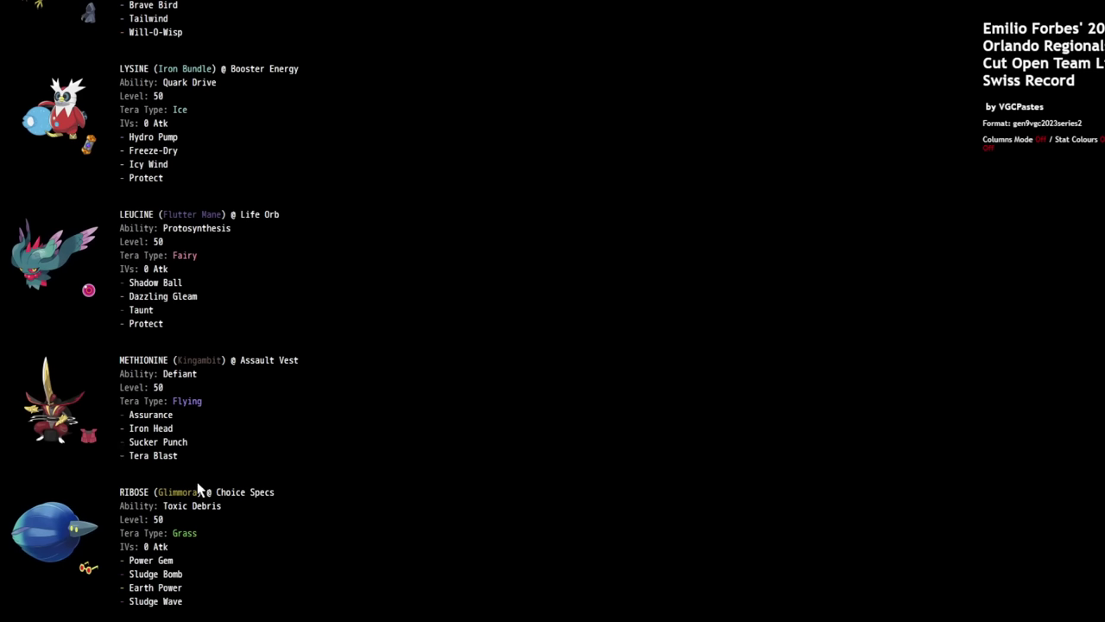
left_click_drag(123, 414, 270, 421)
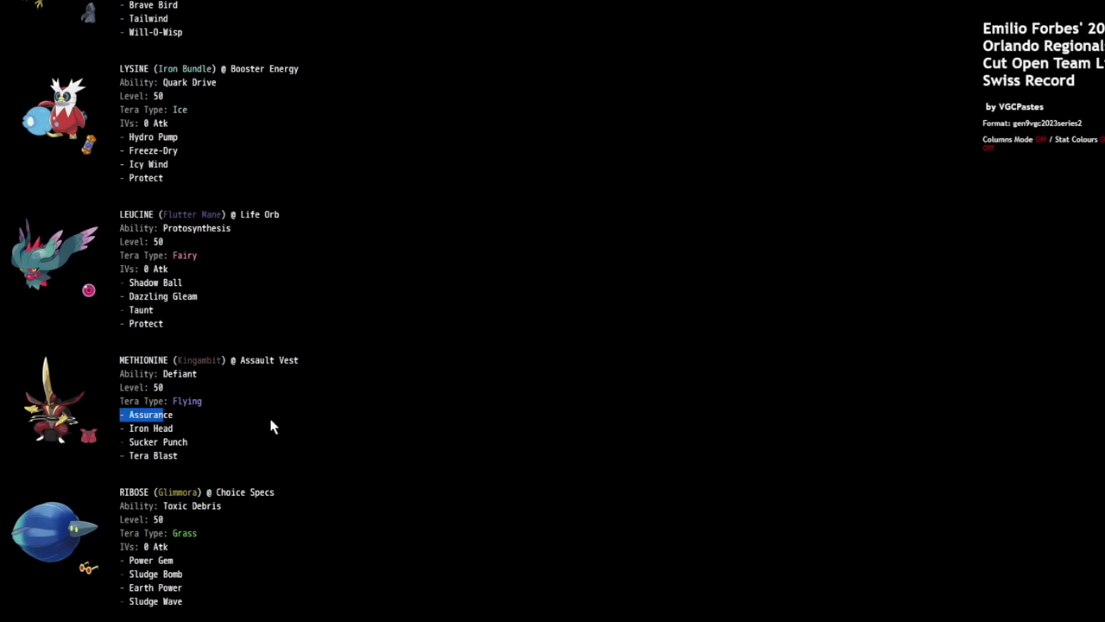
left_click(306, 434)
scroll(401, 423, "up", 3)
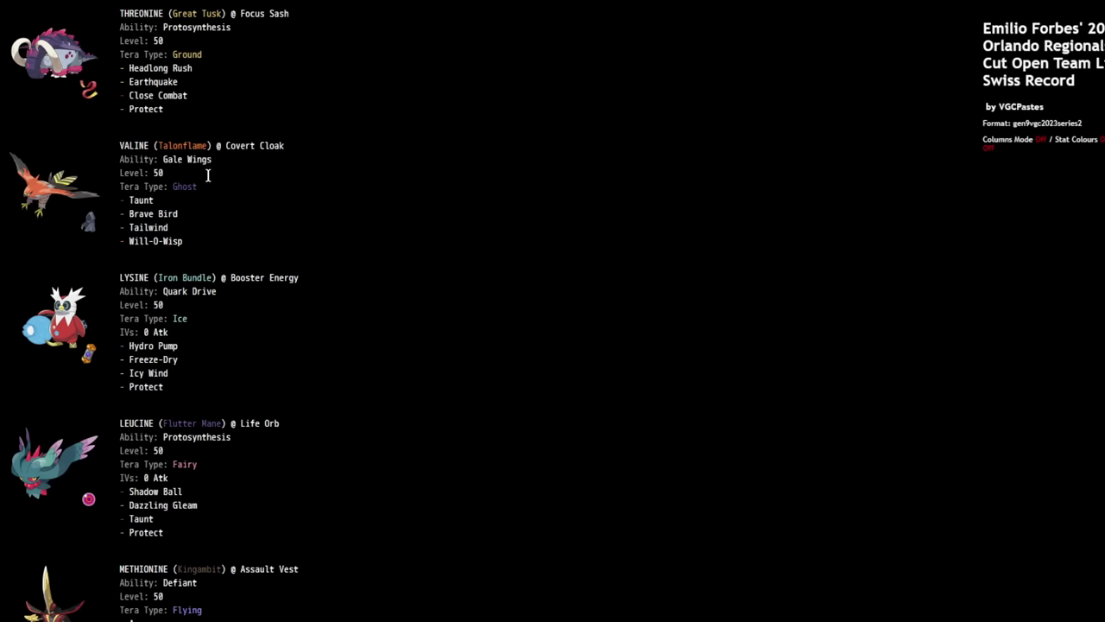
scroll(207, 176, "down", 2)
scroll(258, 177, "down", 1)
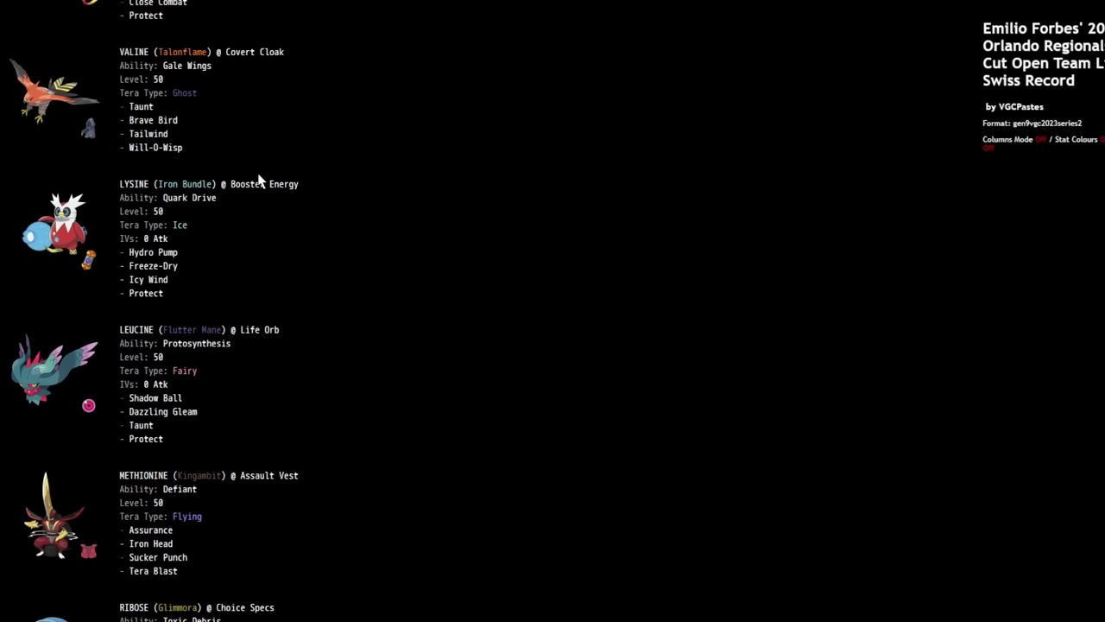
scroll(258, 179, "up", 1)
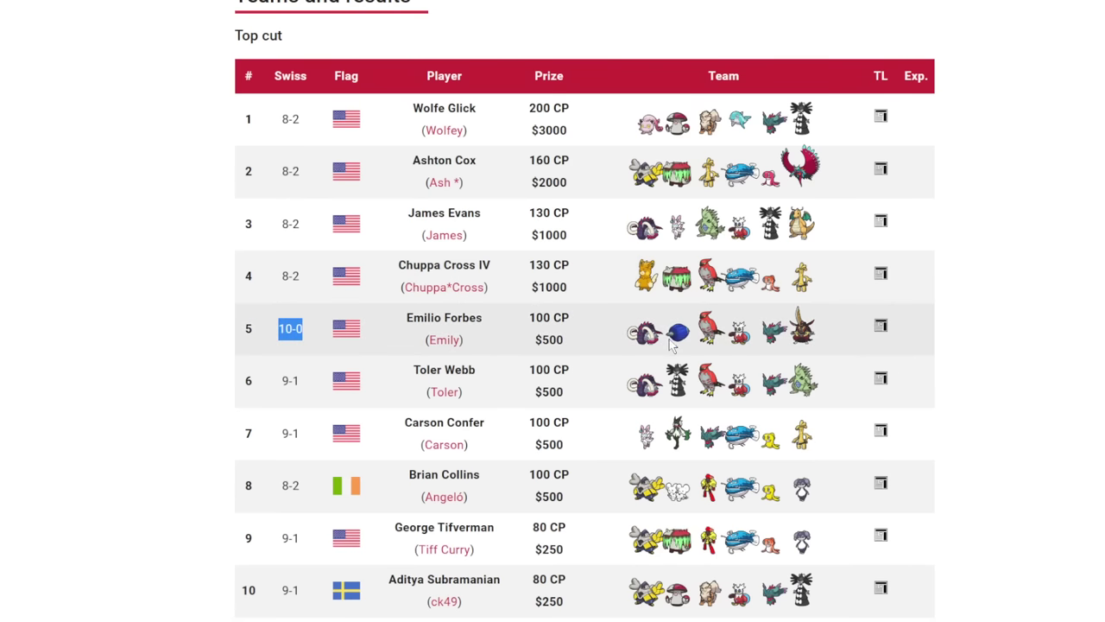
Step: Check the fifth-place player's Swiss record and team against the other top-cut entries in the tournament results
left_click(140, 329)
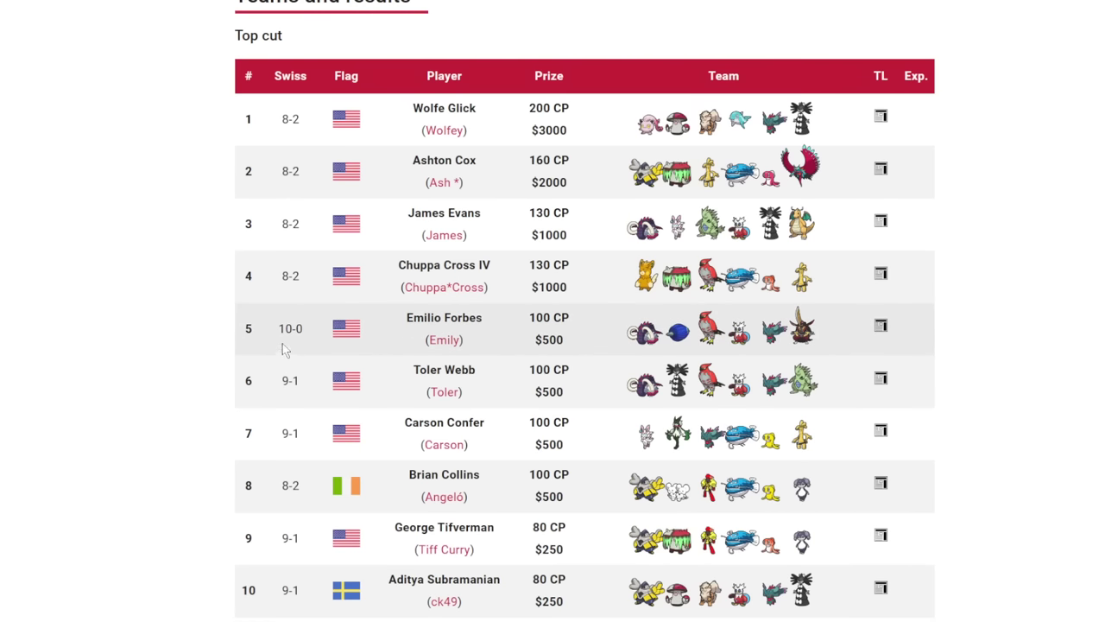
left_click_drag(278, 329, 313, 332)
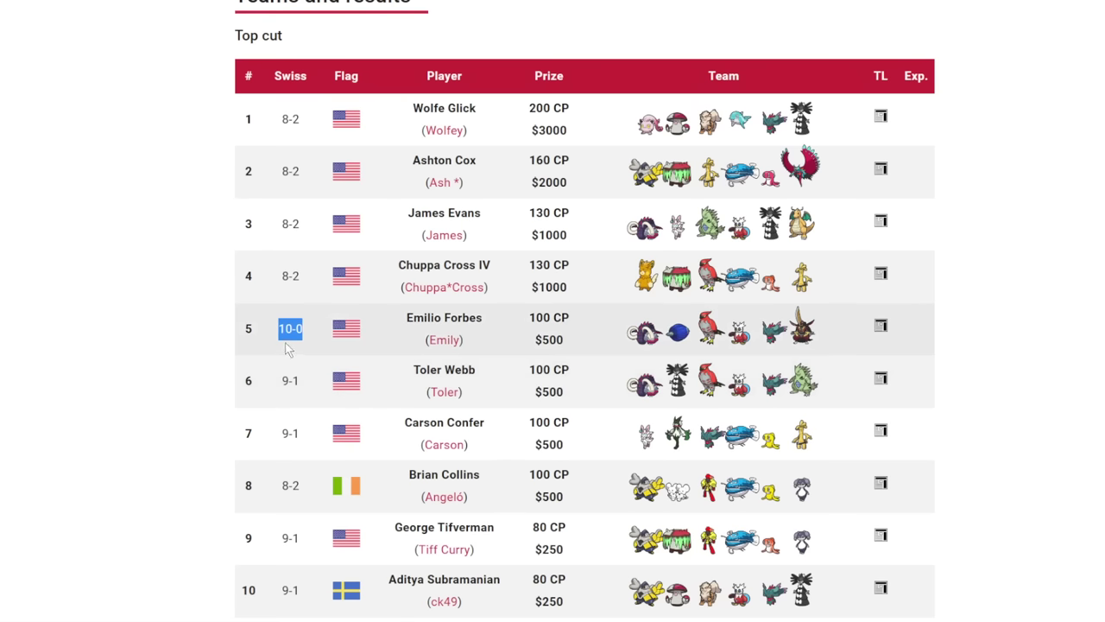
scroll(306, 427, "down", 3)
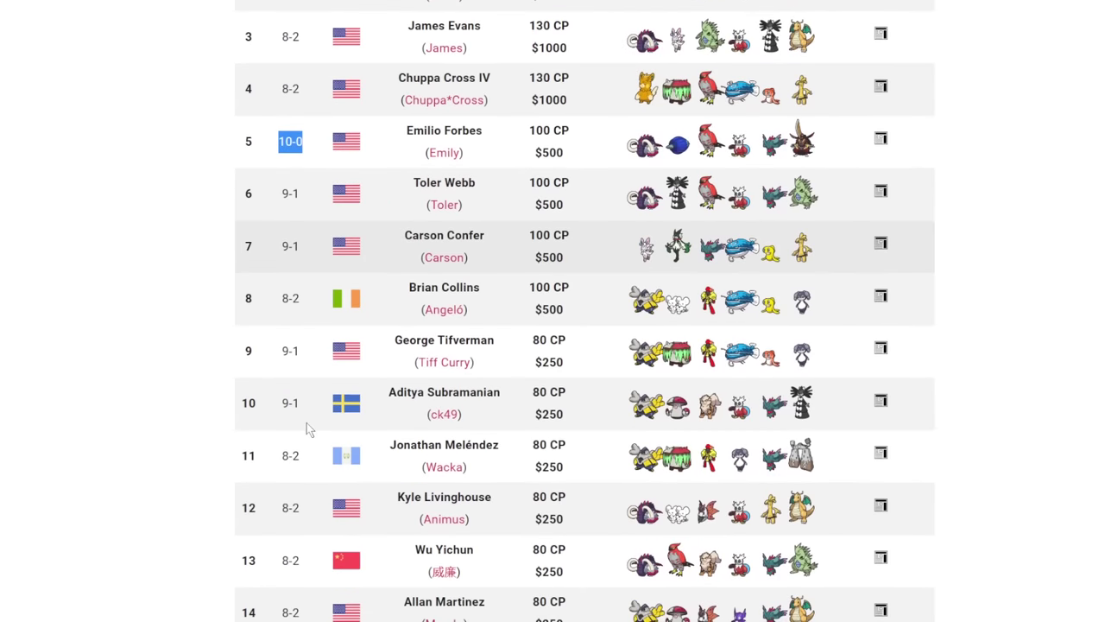
scroll(306, 423, "up", 3)
left_click(240, 328)
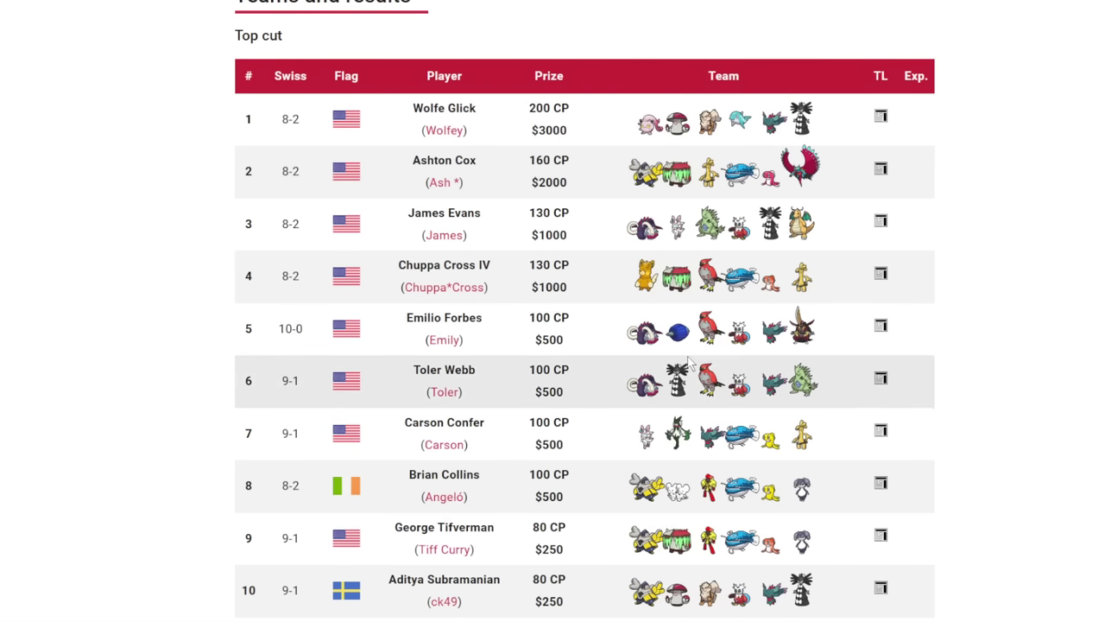
scroll(691, 365, "down", 1)
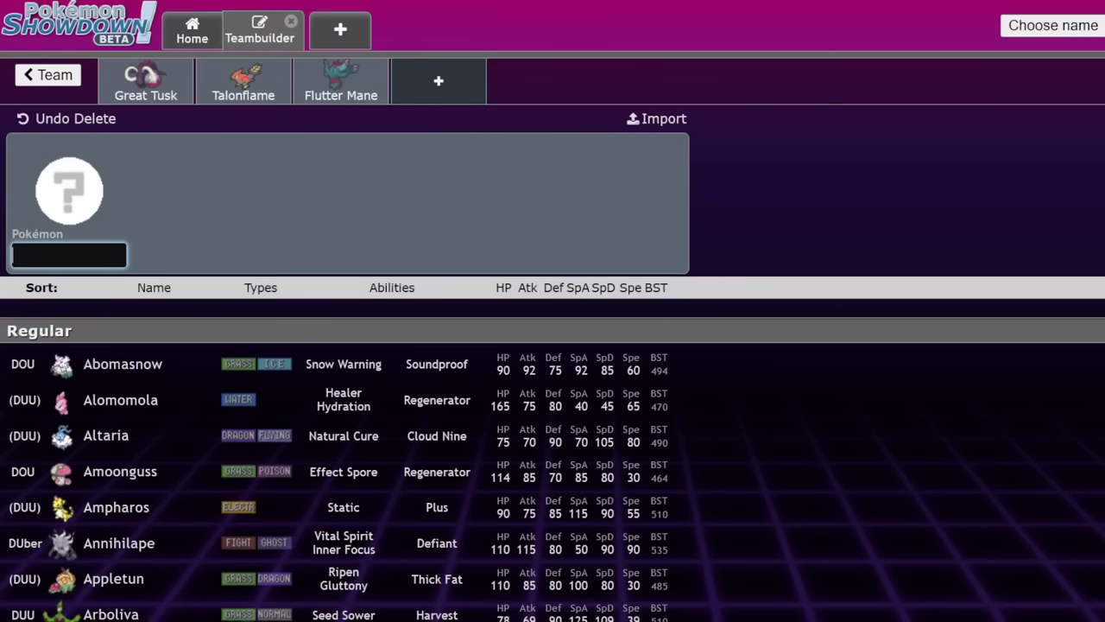
Step: Return to the Showdown teambuilder and compare the sets of Talonflame and Great Tusk
left_click(242, 88)
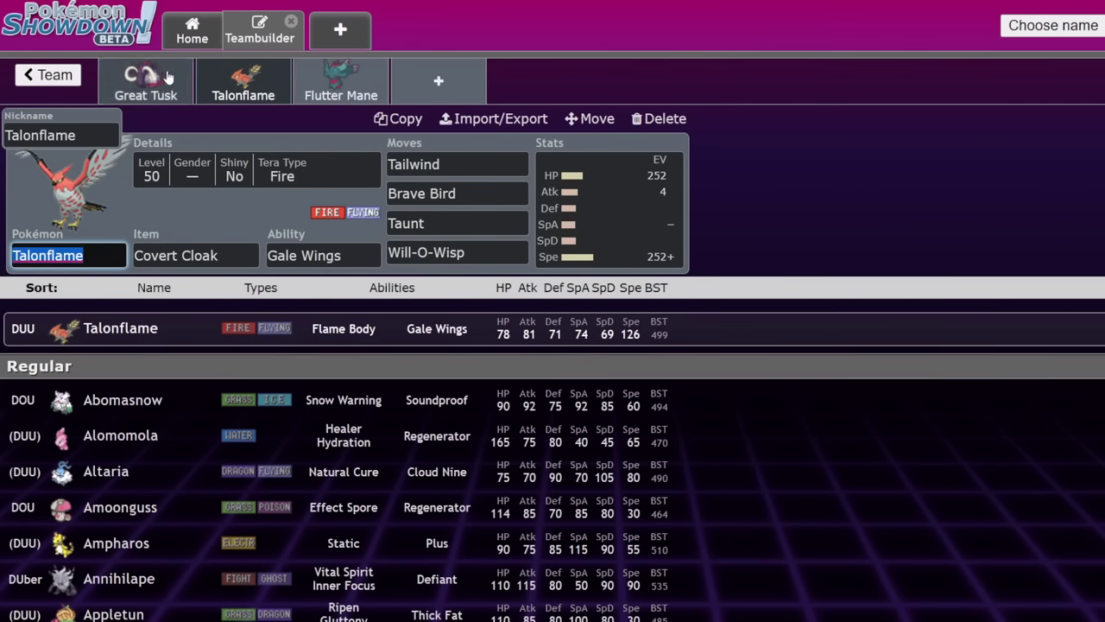
left_click(146, 86)
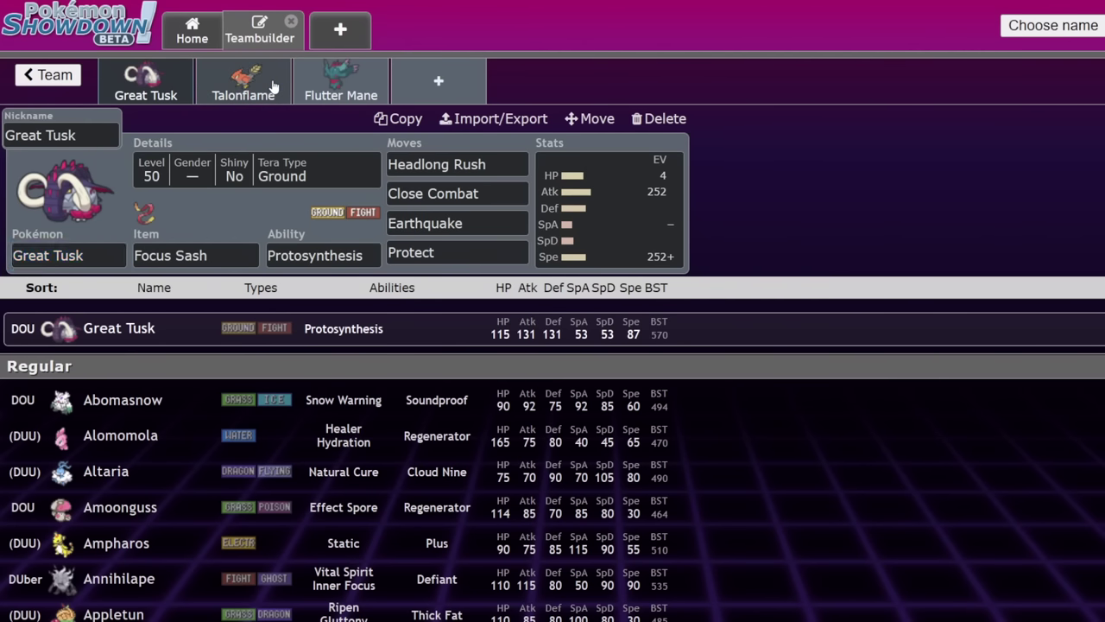
left_click(244, 84)
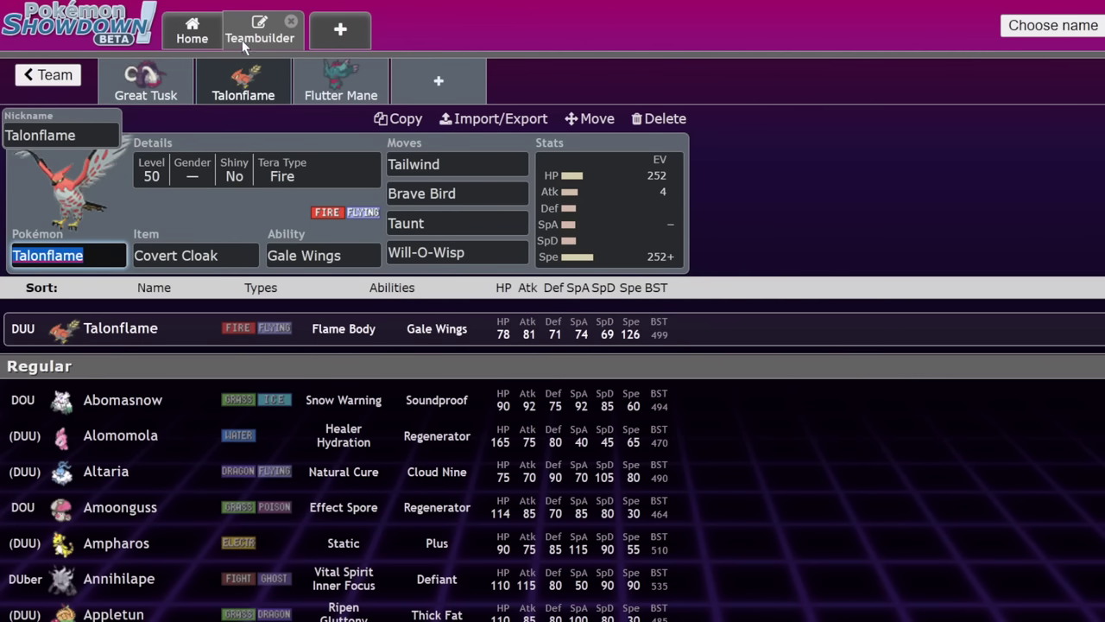
left_click(163, 68)
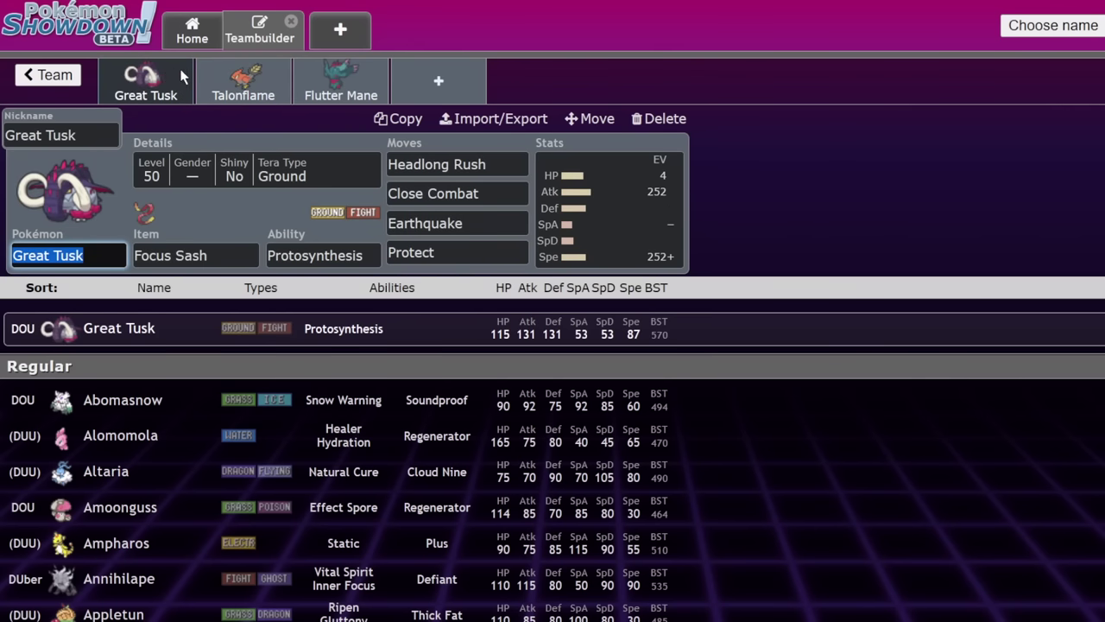
left_click(206, 79)
left_click(181, 77)
Step: Replace Great Tusk's Protect with Substitute and change its held item to Life Orb
left_click(470, 254)
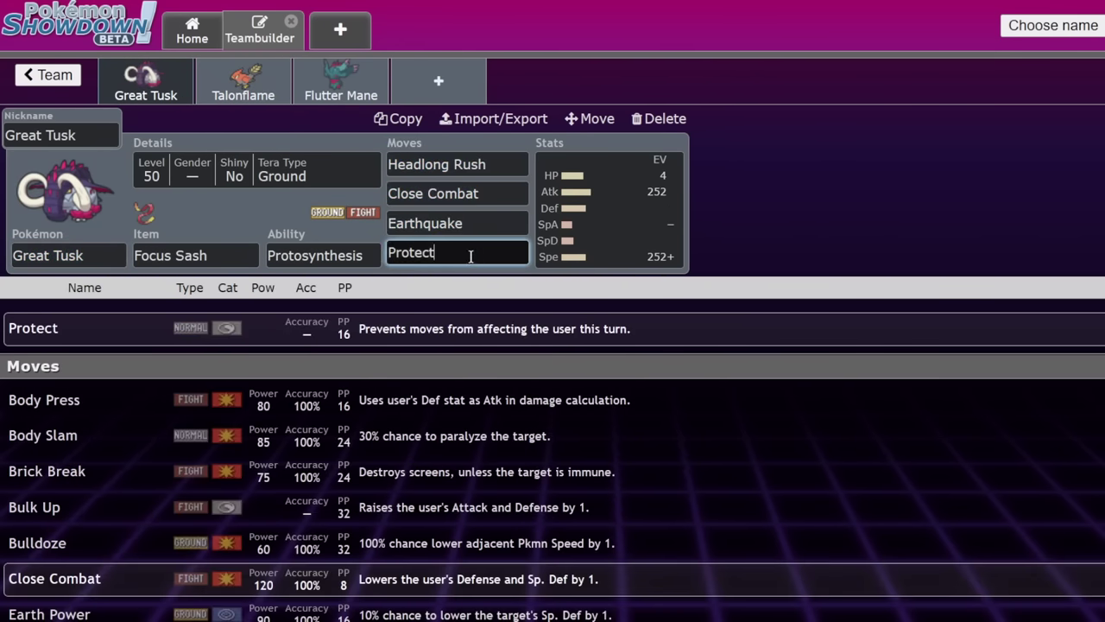
double_click(471, 256)
type("sub")
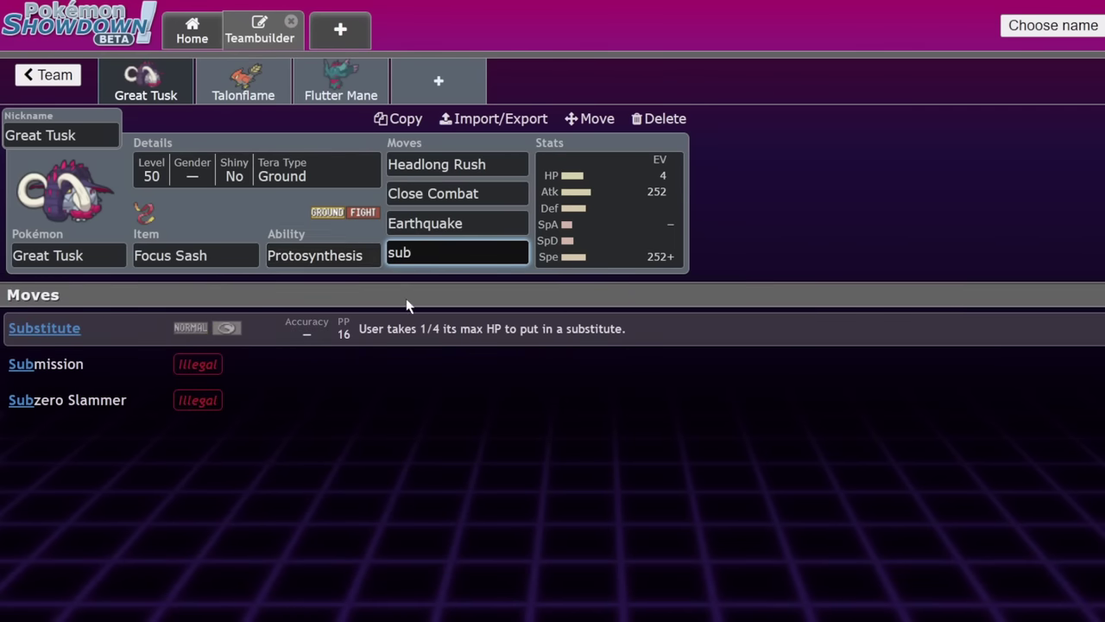
key("Return")
left_click(173, 256)
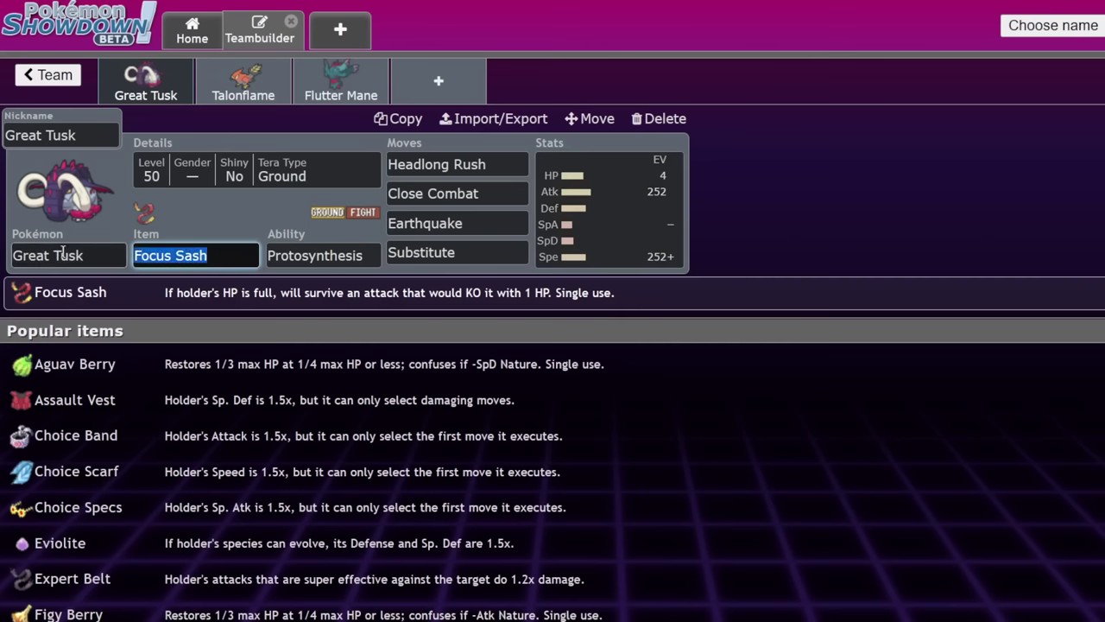
type("life")
key("Return")
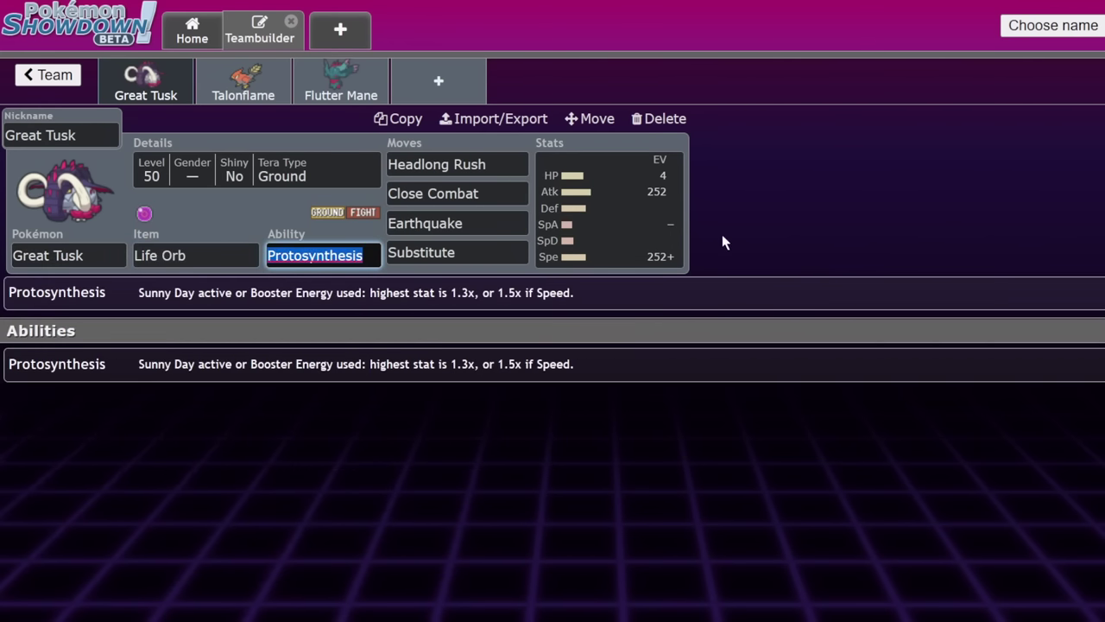
Step: Review the EV spreads of Great Tusk and Talonflame, along with Talonflame's Will-O-Wisp move
left_click(647, 251)
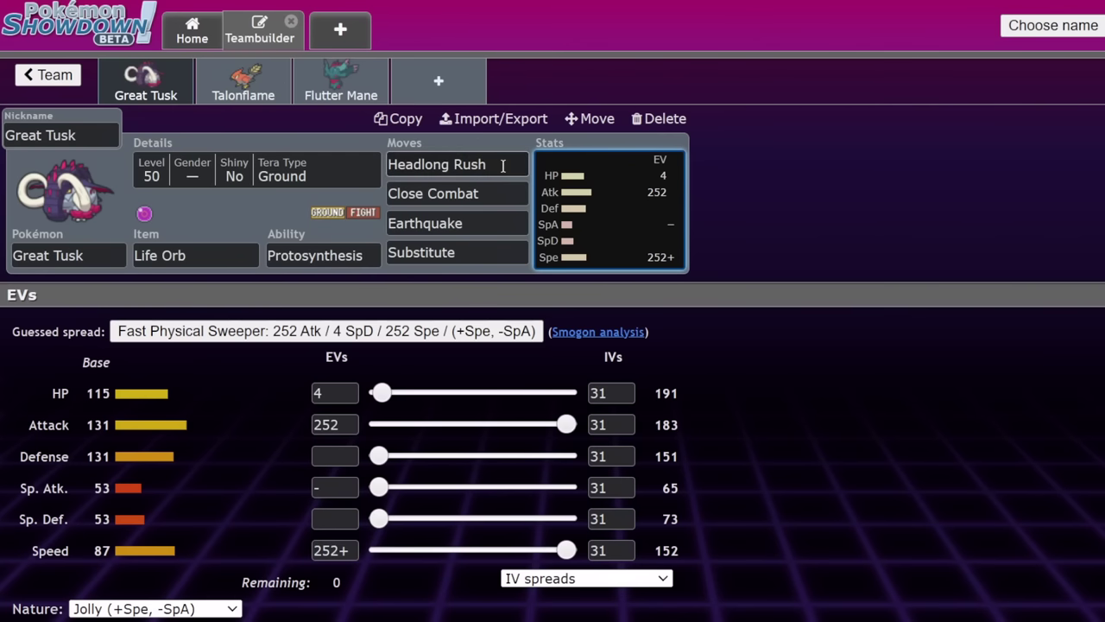
left_click(275, 102)
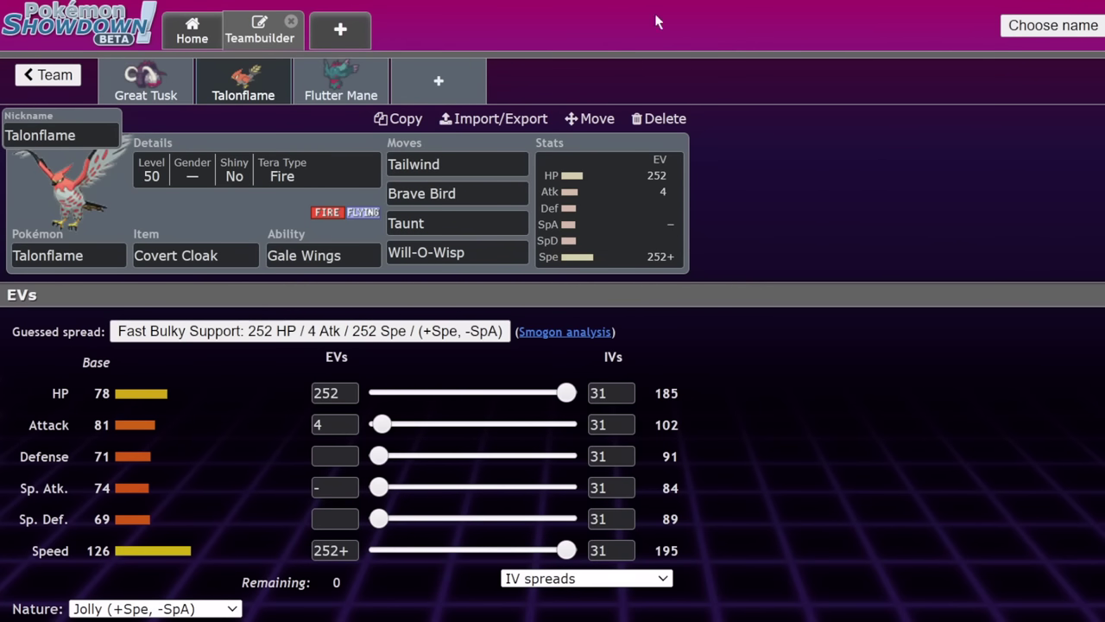
left_click(460, 252)
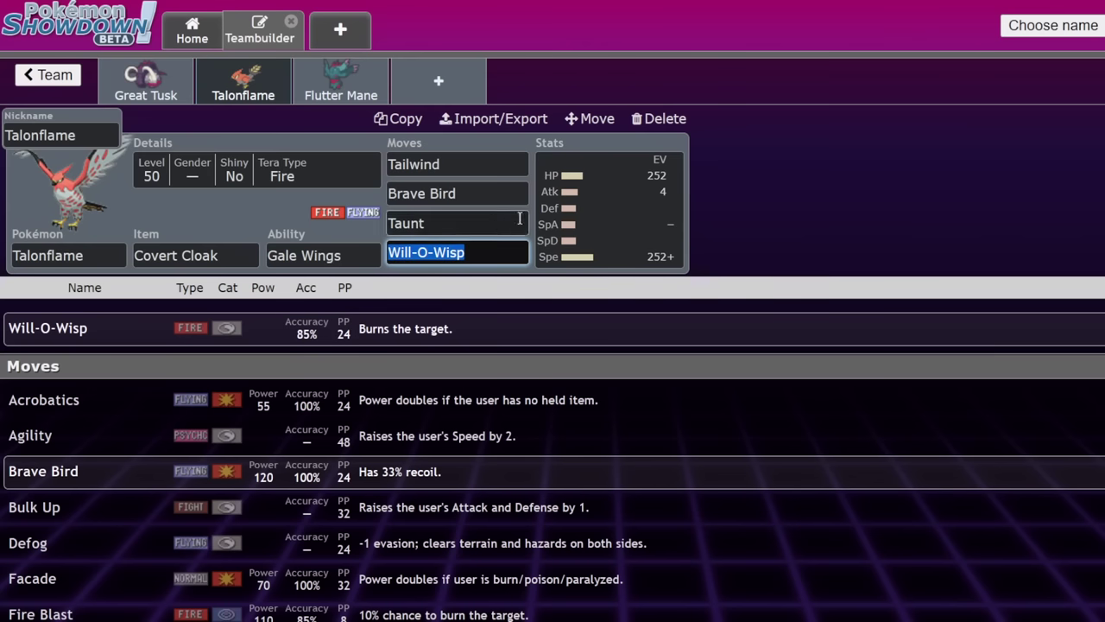
left_click(819, 159)
left_click(188, 77)
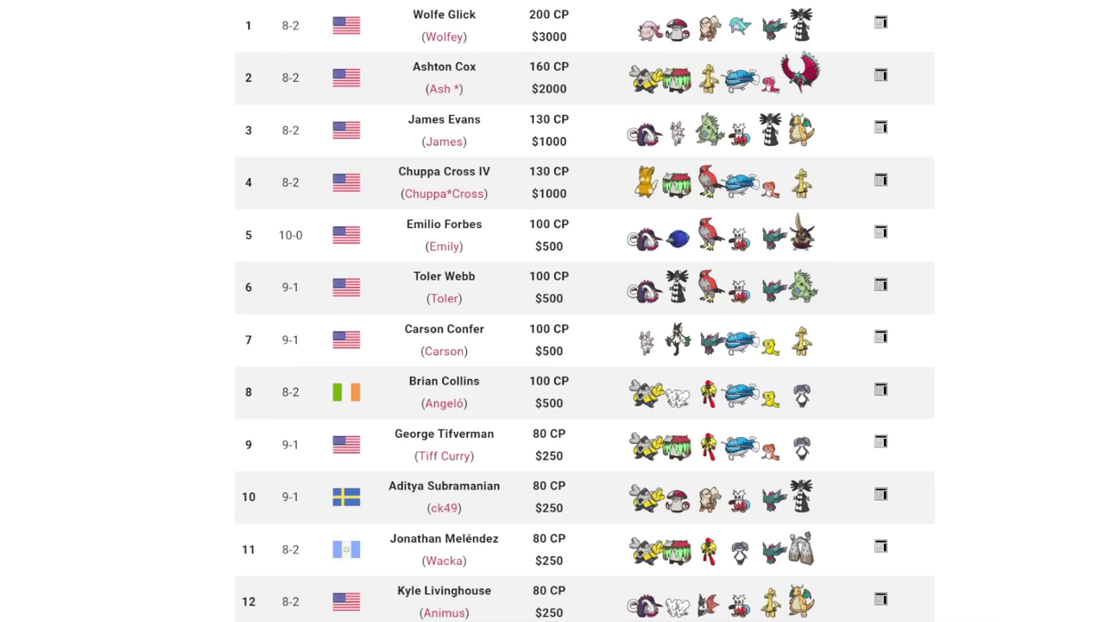
Step: Examine the top-cut teams in the tournament results, looking at which partners accompany Great Tusk, Talonflame and Flutter Mane
scroll(563, 284, "up", 1)
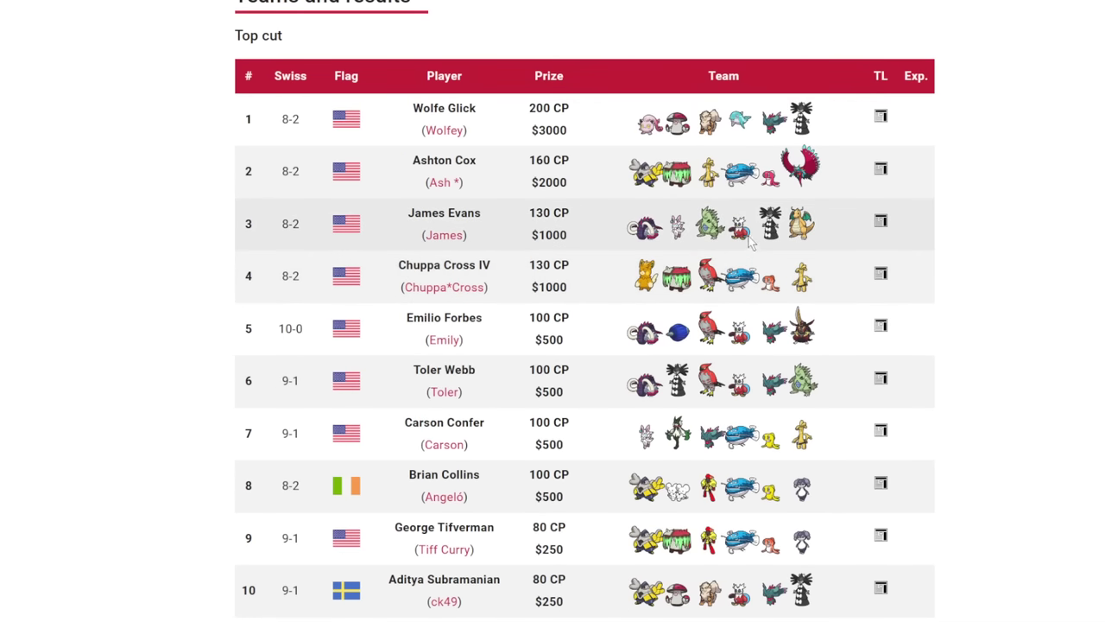
scroll(826, 350, "down", 1)
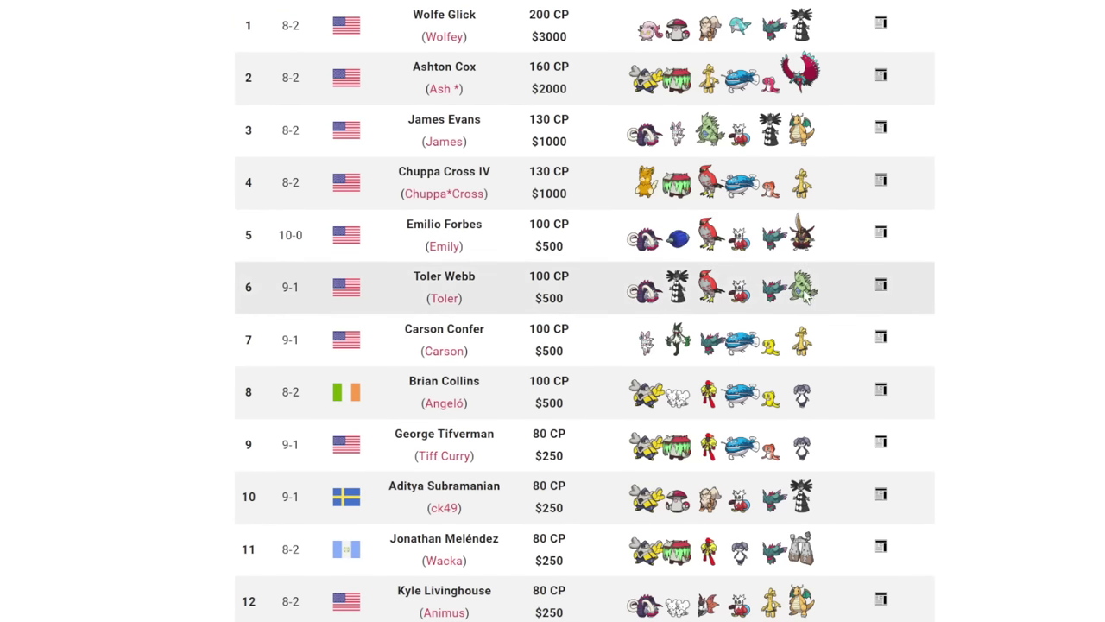
left_click(880, 285)
scroll(241, 356, "down", 2)
scroll(690, 430, "down", 1)
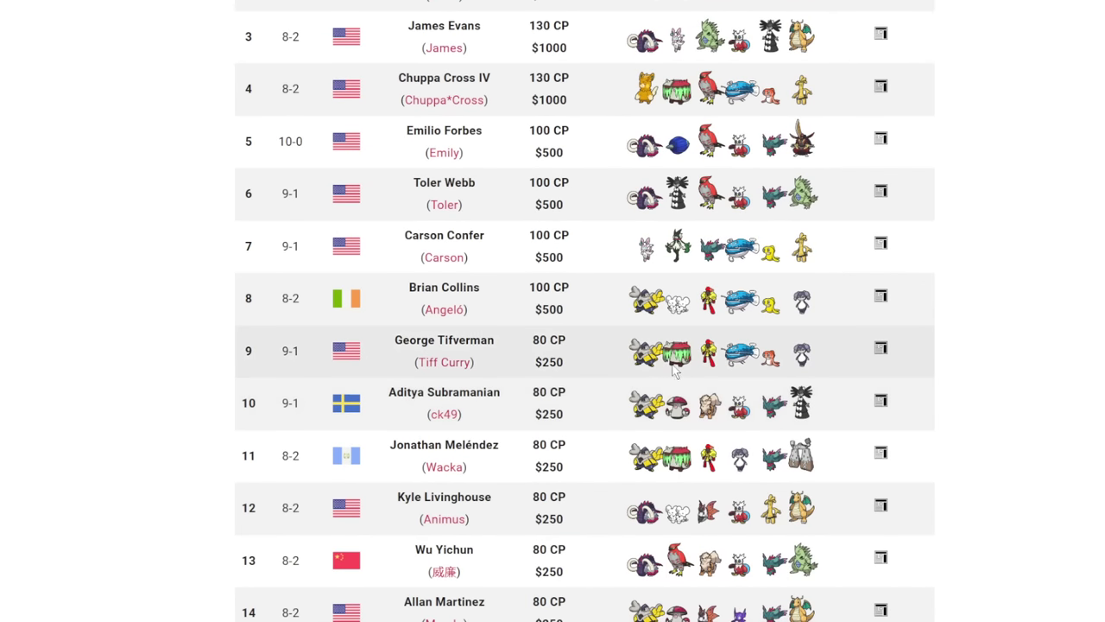
scroll(675, 369, "up", 2)
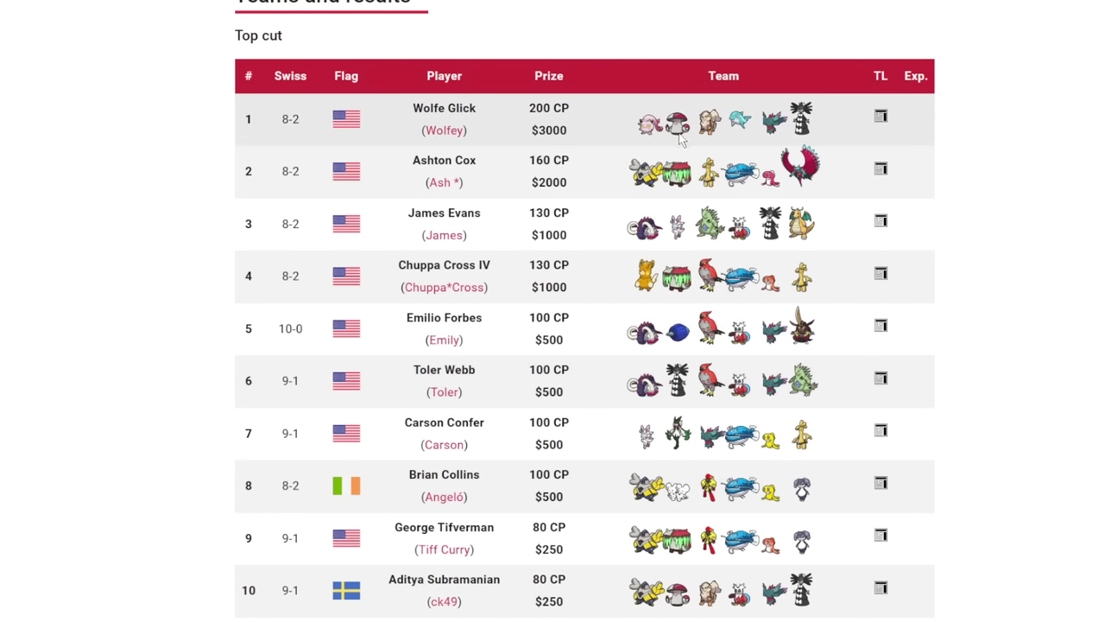
scroll(681, 138, "down", 2)
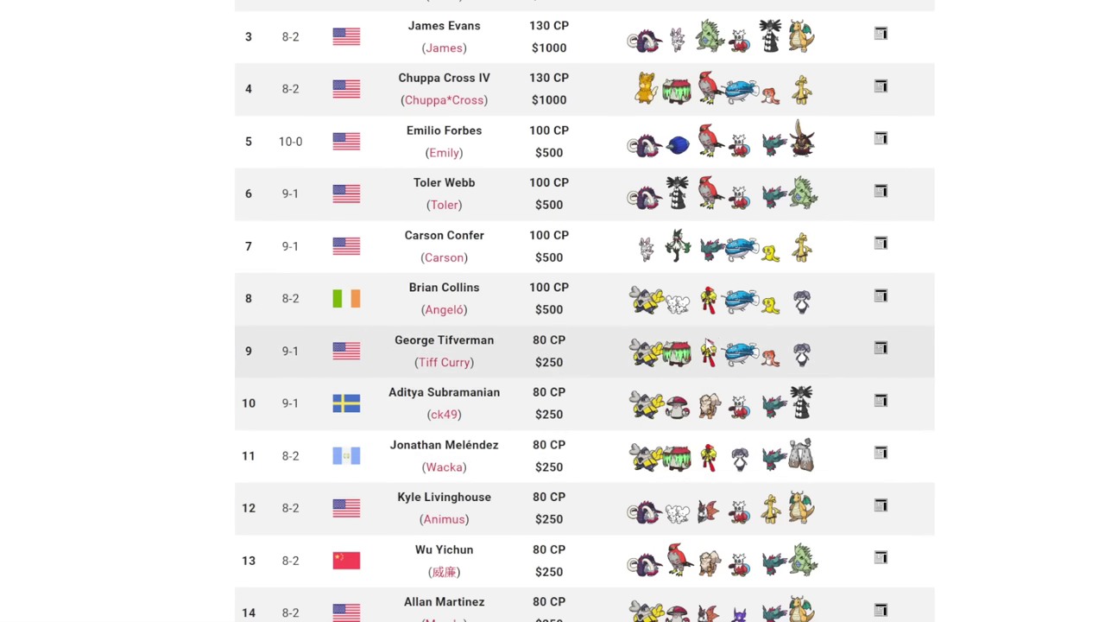
scroll(706, 344, "down", 1)
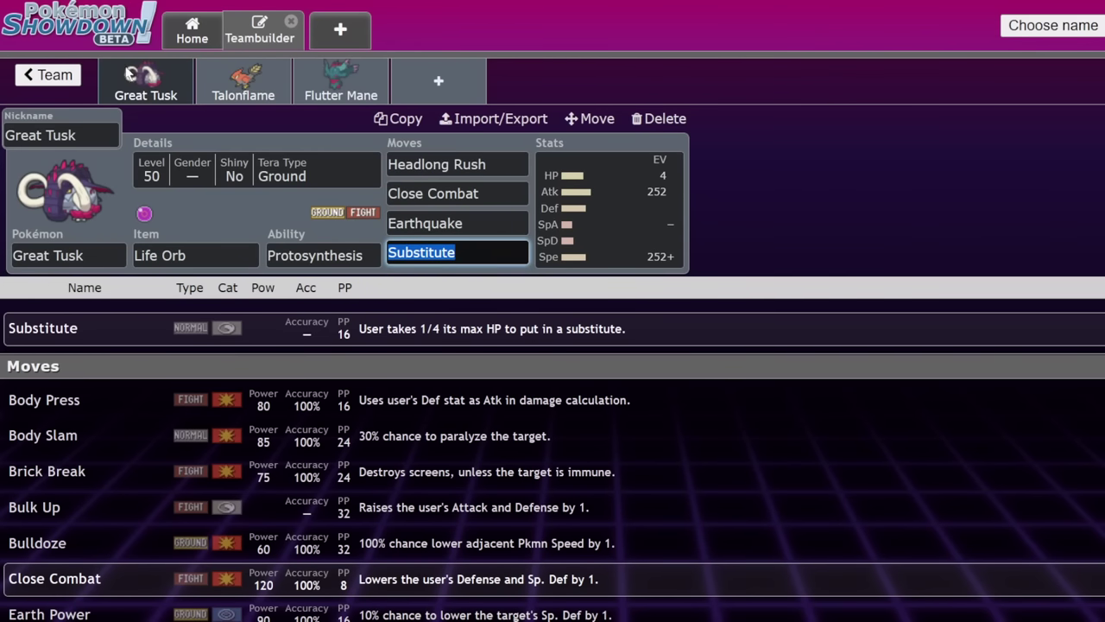
Step: Review Great Tusk's item and Earthquake move in the teambuilder, and look over the Talonflame and Flutter Mane sets
left_click(208, 253)
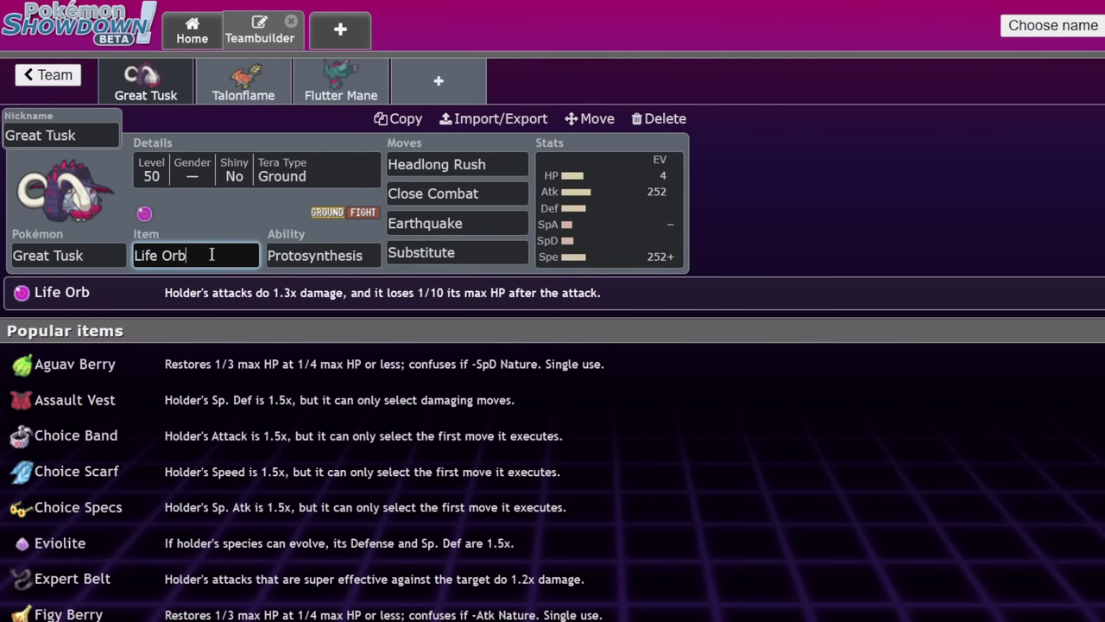
left_click(481, 225)
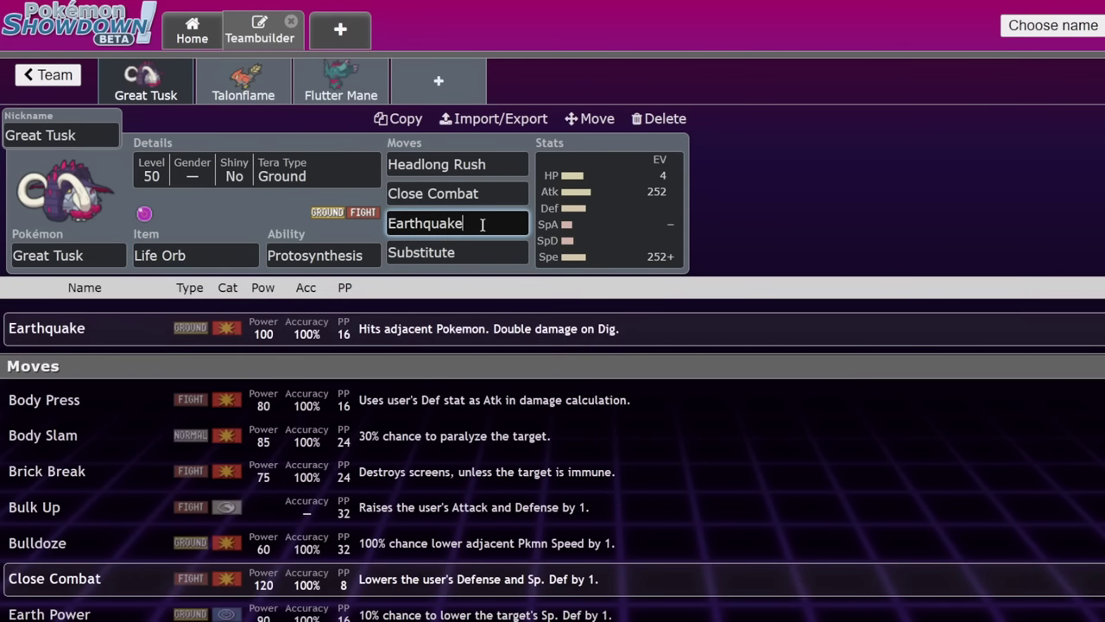
left_click(261, 82)
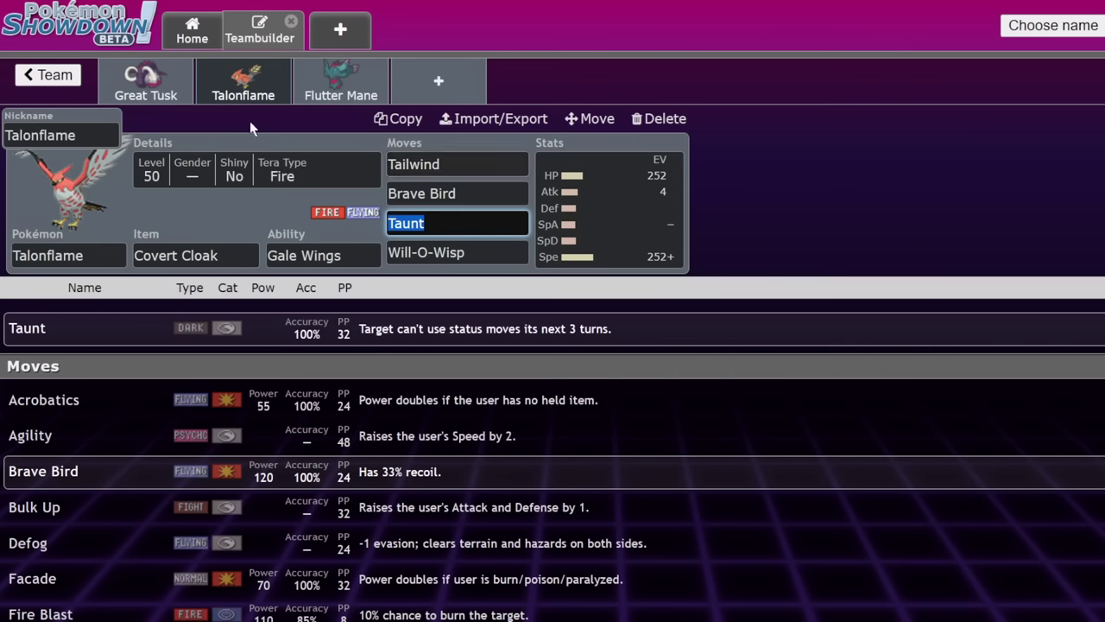
left_click(141, 94)
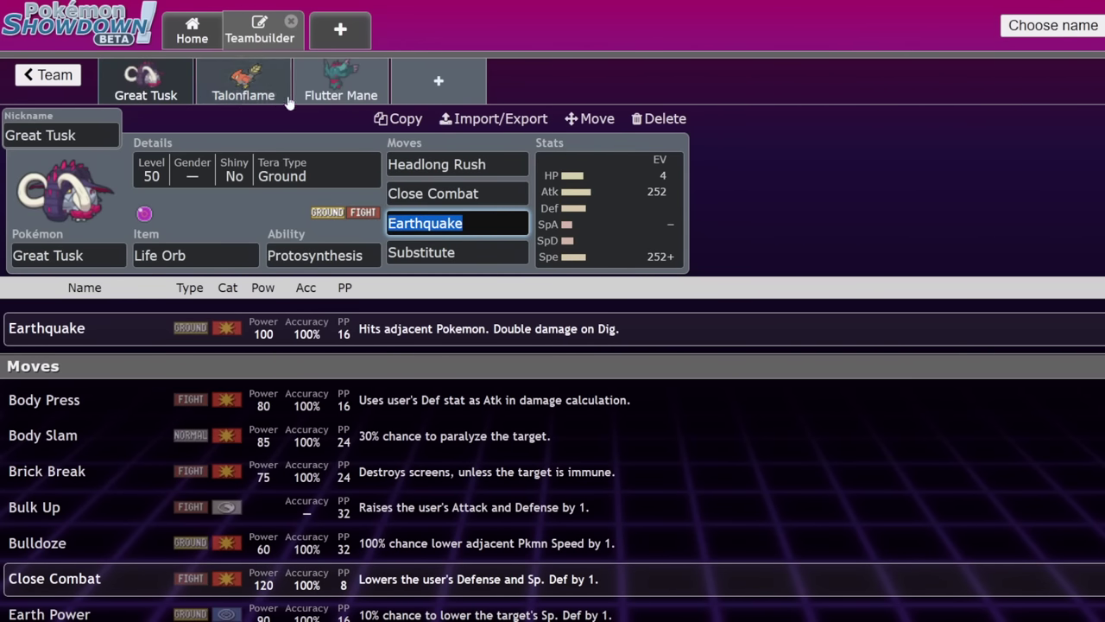
left_click(360, 96)
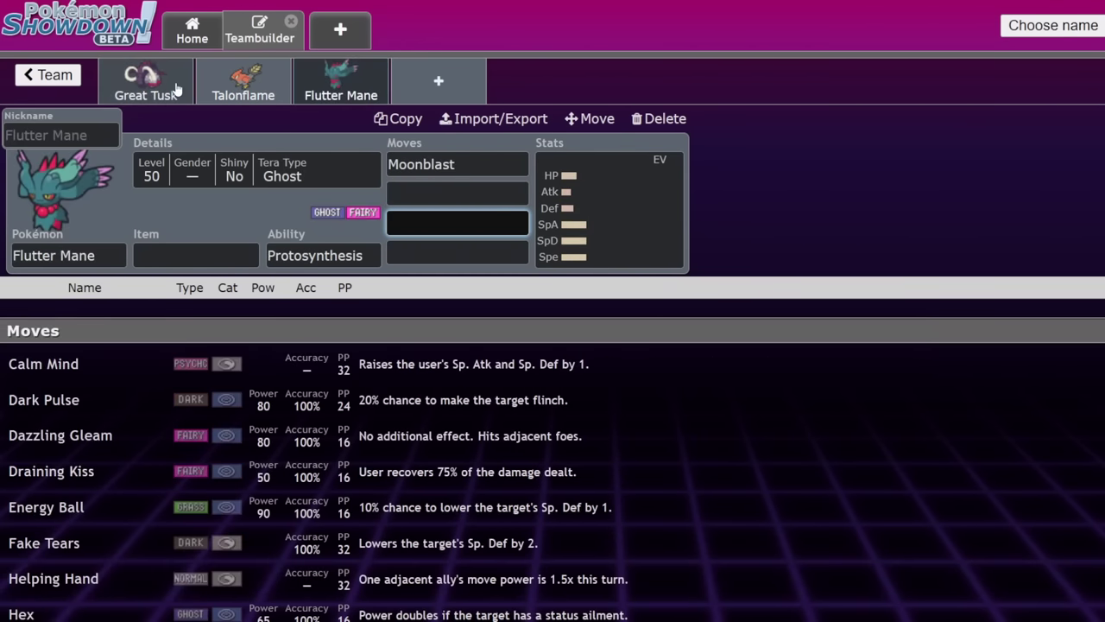
Step: Add Dazzling Gleam as Flutter Mane's second move and set its held item to Focus Sash
left_click(175, 89)
left_click(328, 80)
left_click(447, 193)
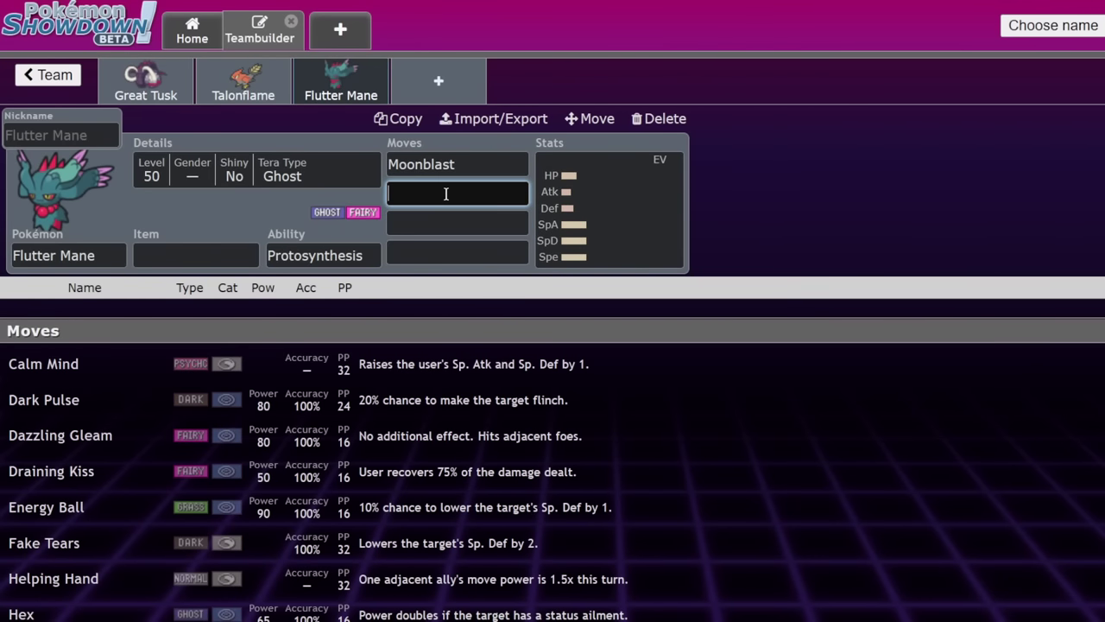
type("daz")
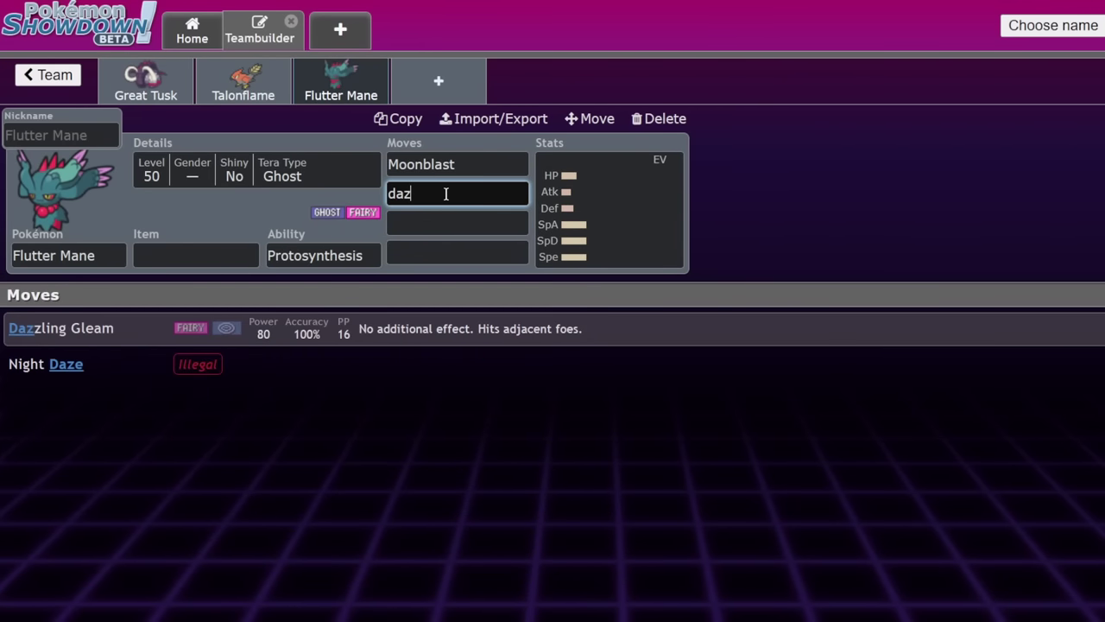
left_click(451, 323)
left_click(223, 255)
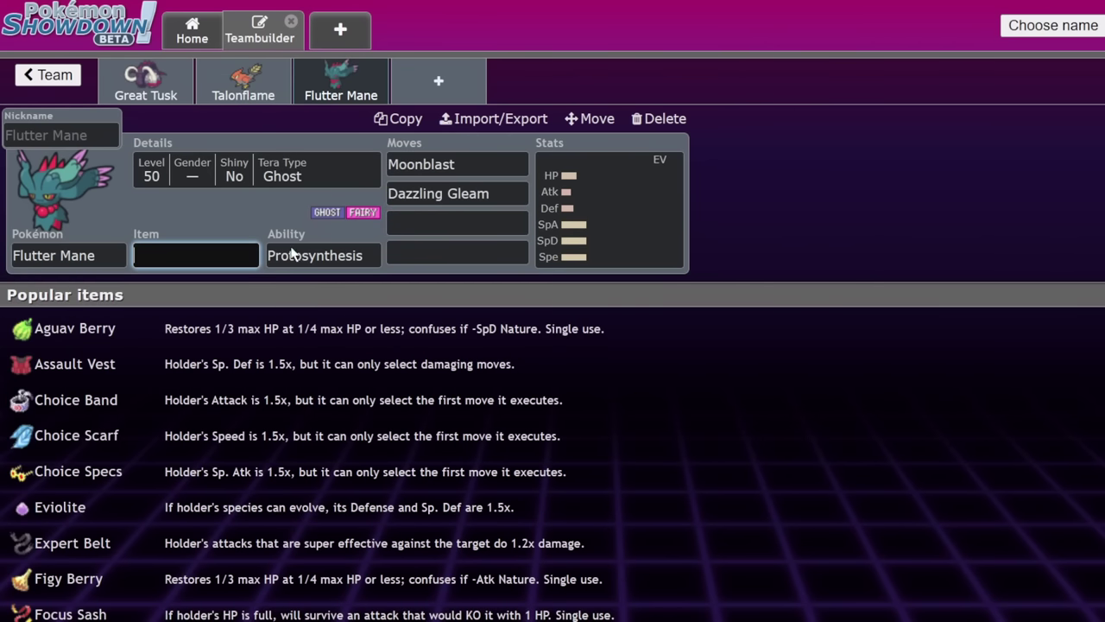
type("s Sash")
key("Return")
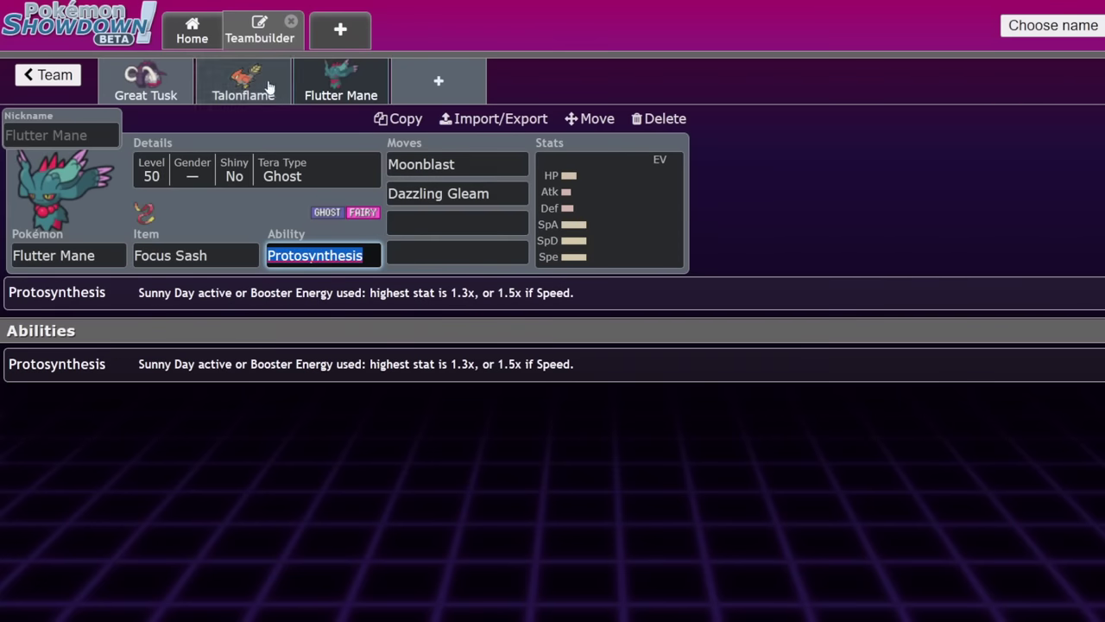
Step: Glance over Great Tusk's set, and switch to the tournament results to examine which Pokémon partner Great Tusk, Talonflame and Flutter Mane
left_click(188, 82)
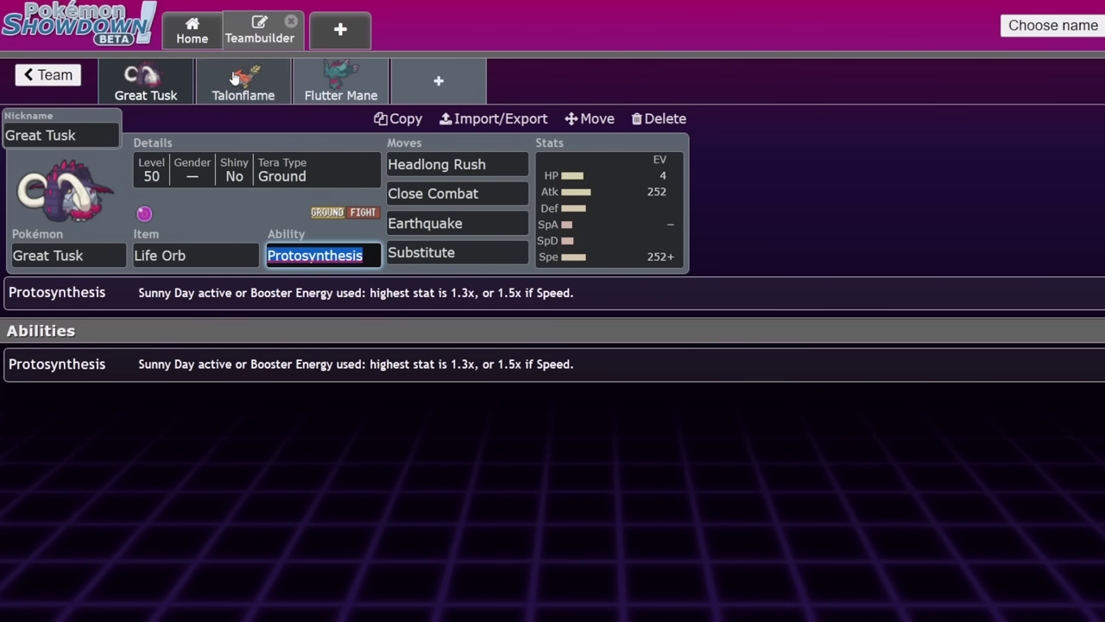
left_click(340, 78)
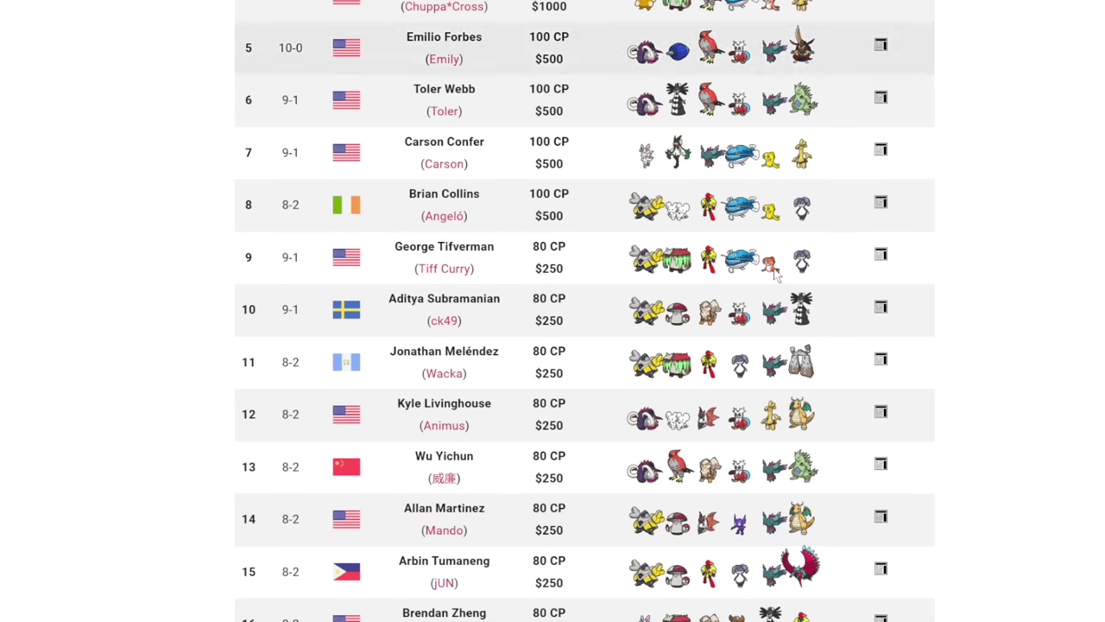
scroll(700, 291, "down", 2)
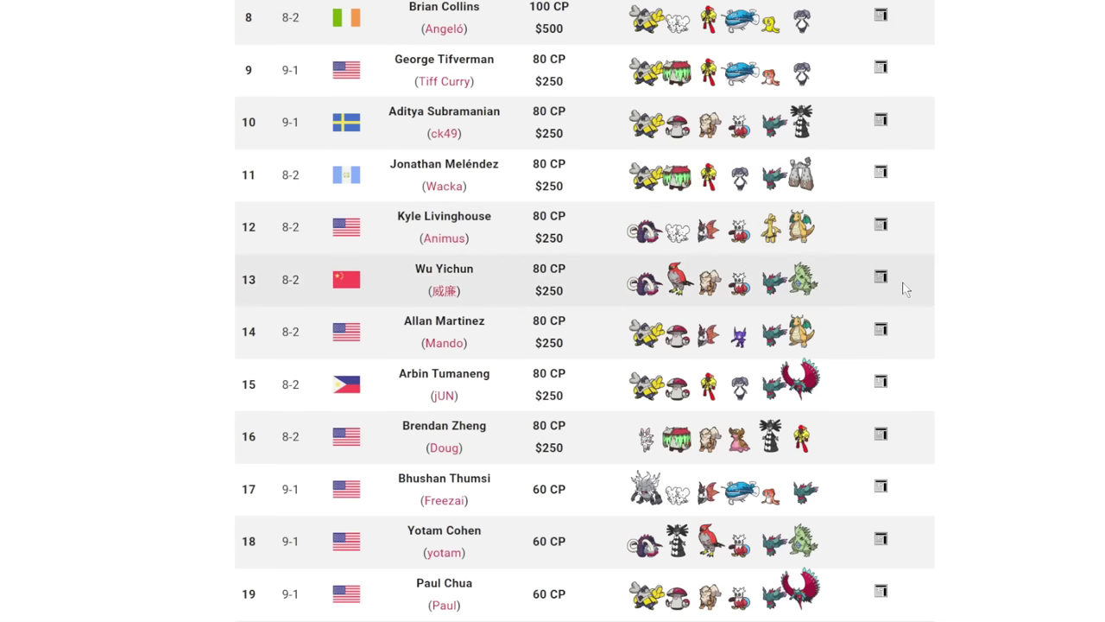
scroll(796, 480, "down", 2)
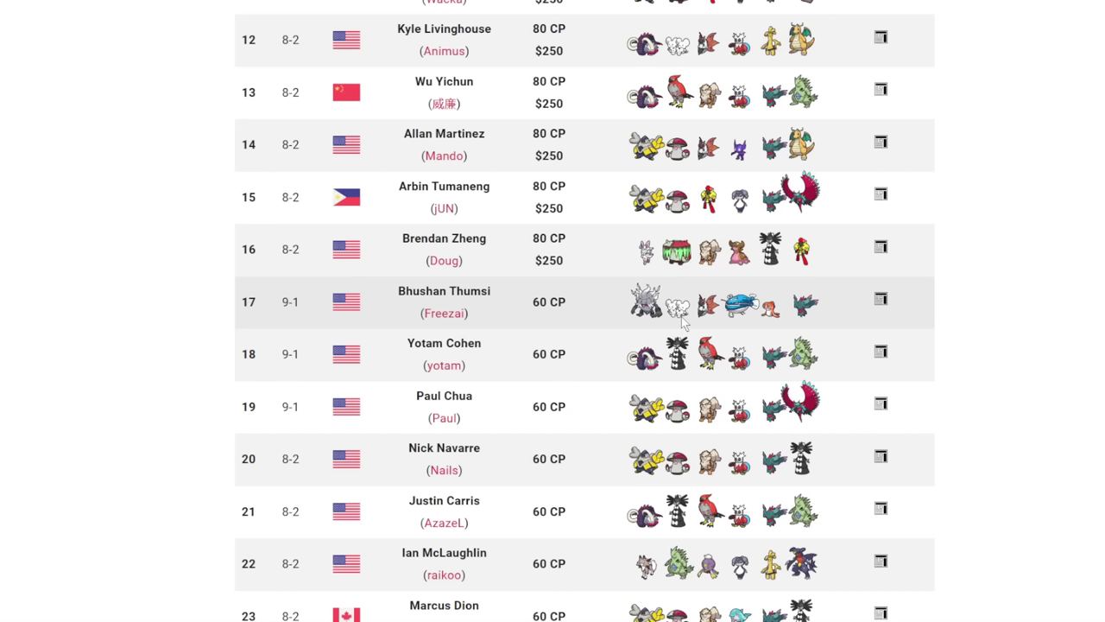
left_click(880, 299)
scroll(789, 457, "down", 2)
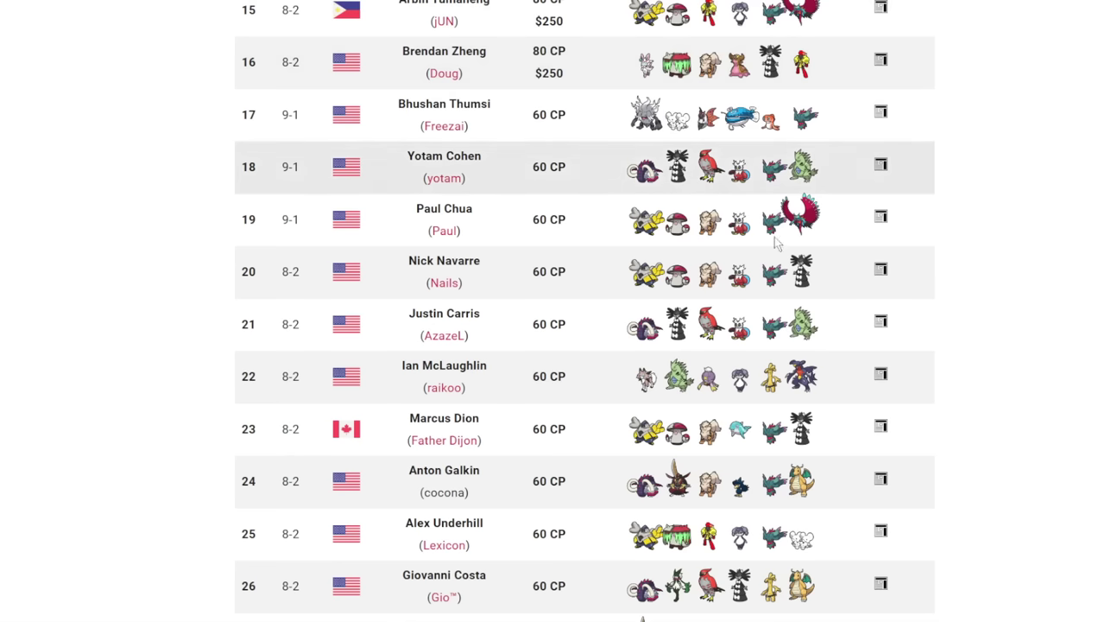
scroll(791, 240, "up", 10)
scroll(791, 239, "down", 1)
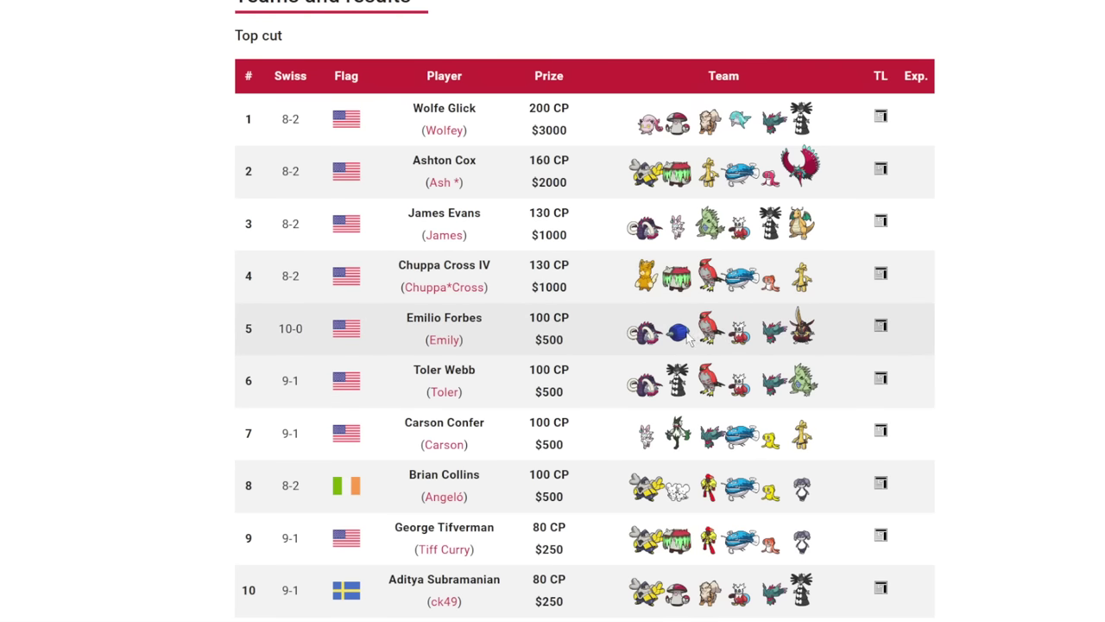
scroll(833, 345, "down", 8)
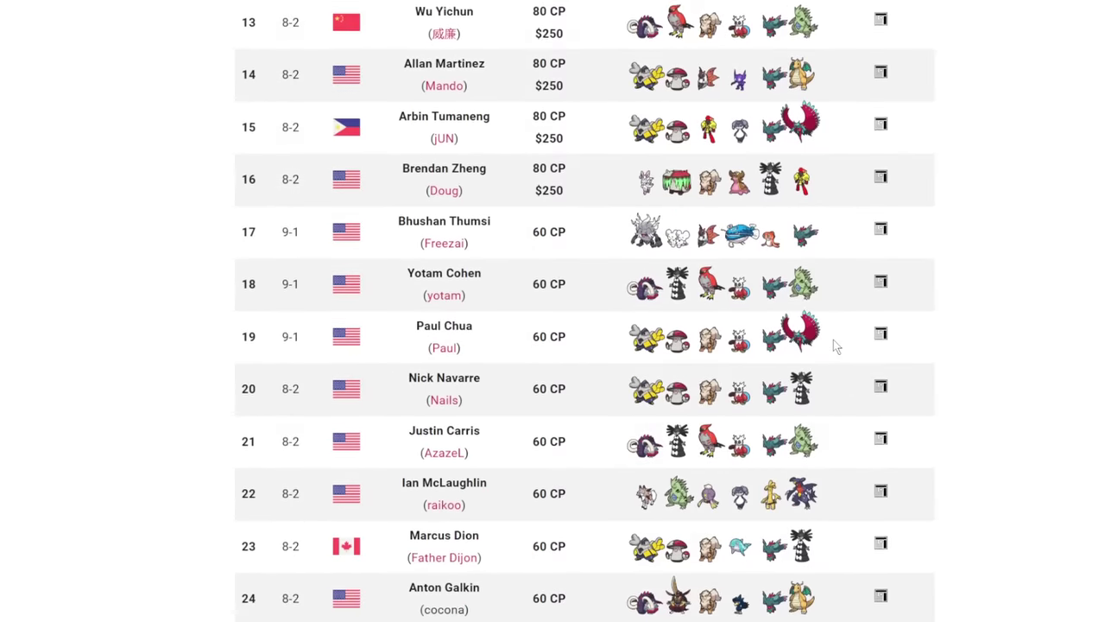
scroll(833, 339, "down", 12)
scroll(833, 339, "up", 7)
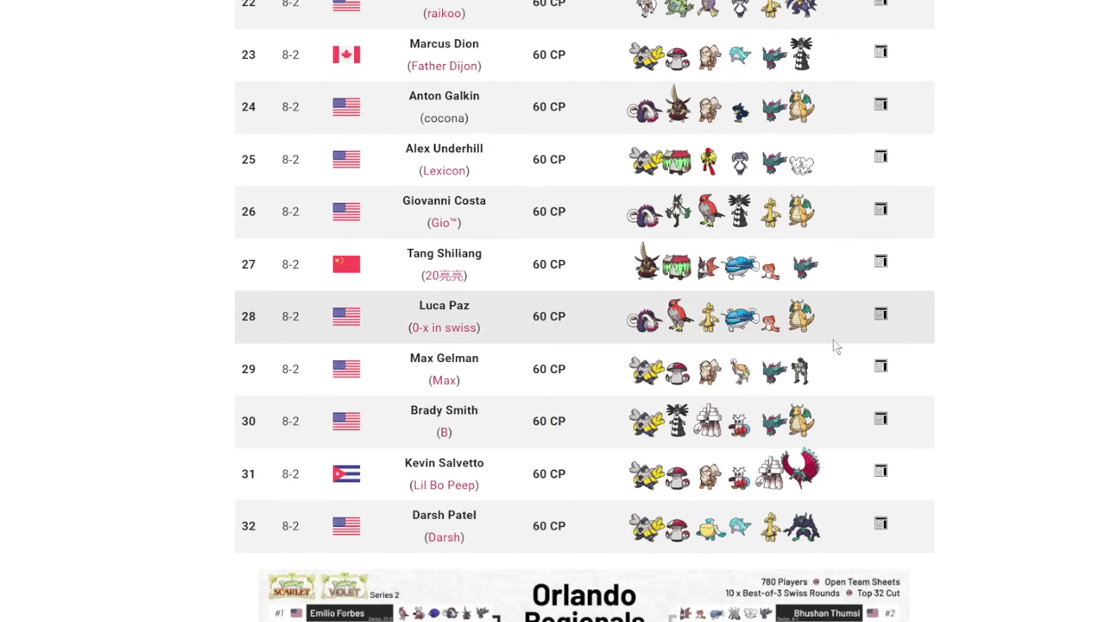
scroll(833, 339, "up", 3)
scroll(833, 339, "down", 3)
scroll(833, 339, "up", 5)
scroll(833, 340, "up", 5)
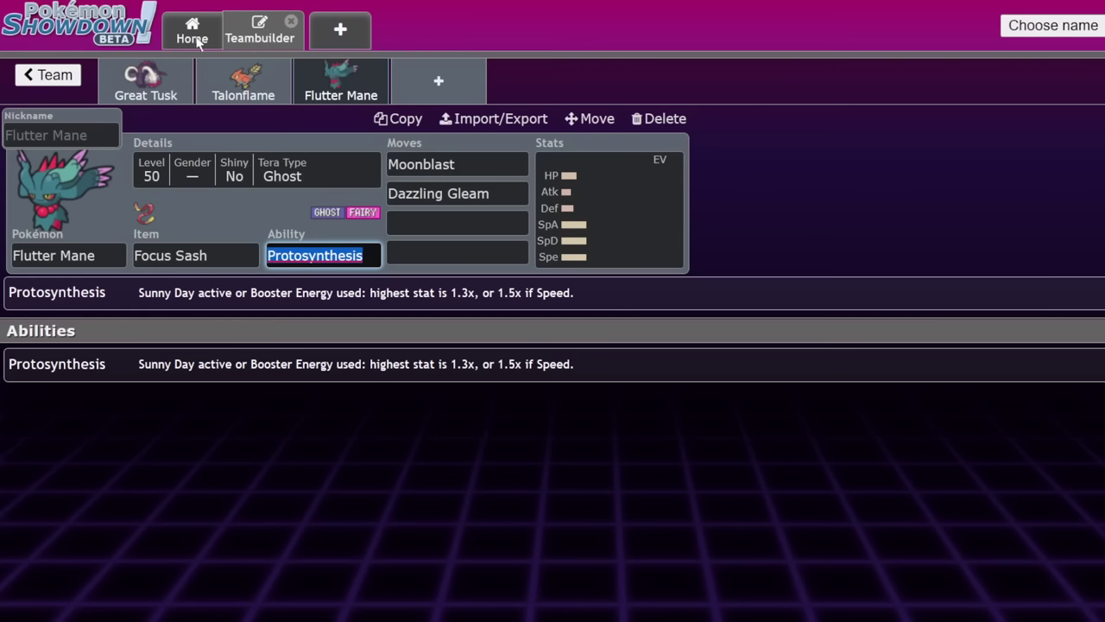
Step: Return to the Showdown teambuilder and add Gothitelle as the team's fourth Pokémon
left_click(160, 76)
left_click(243, 78)
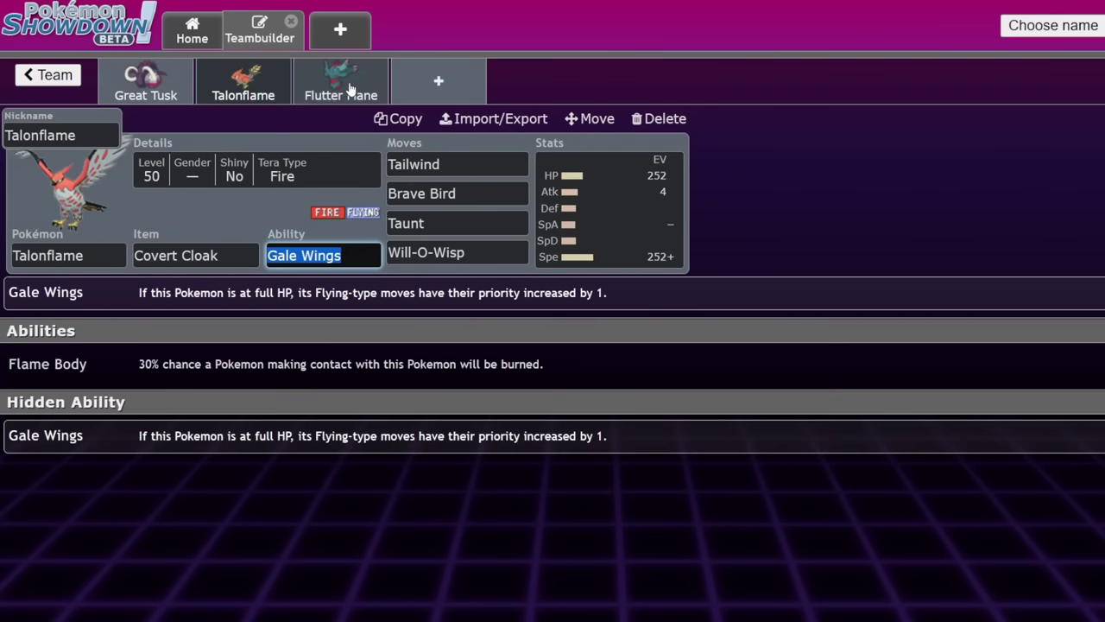
left_click(357, 91)
left_click(447, 95)
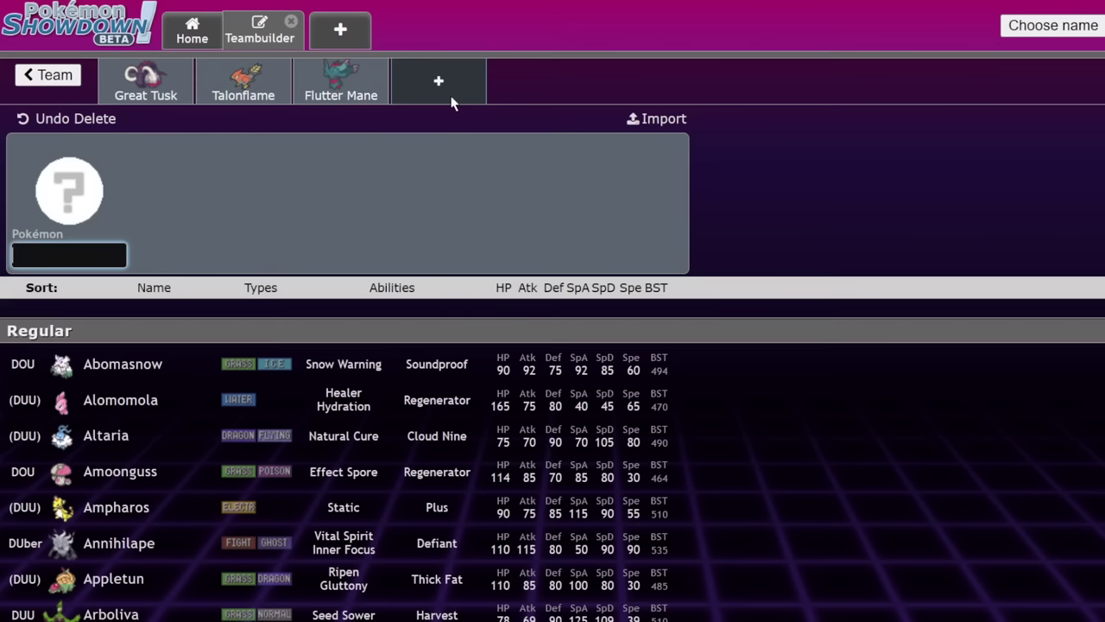
type("goth")
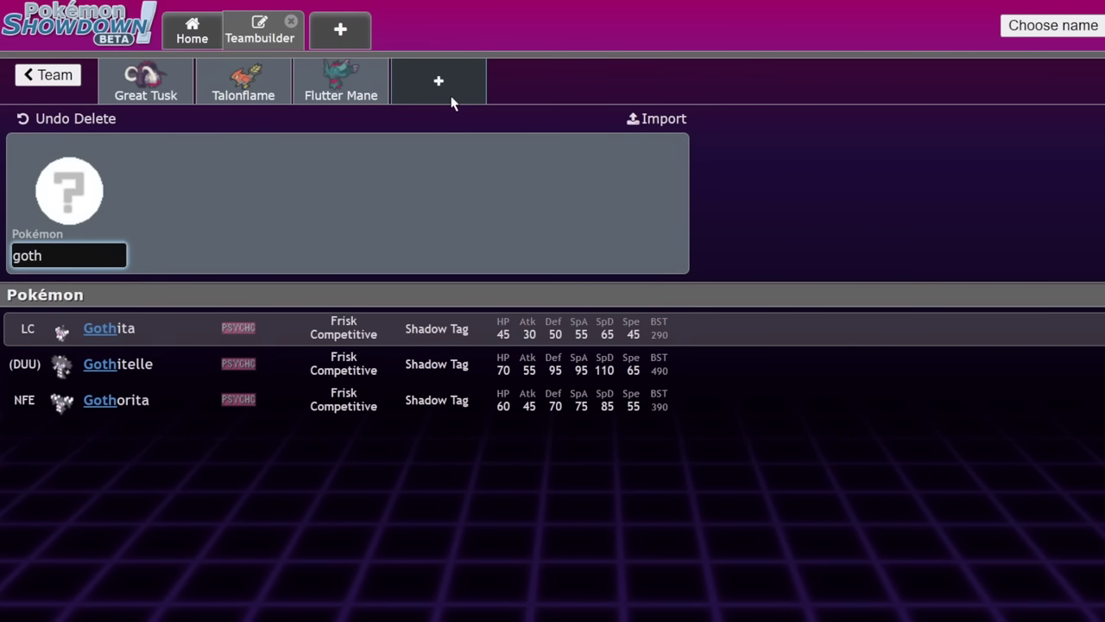
left_click(380, 370)
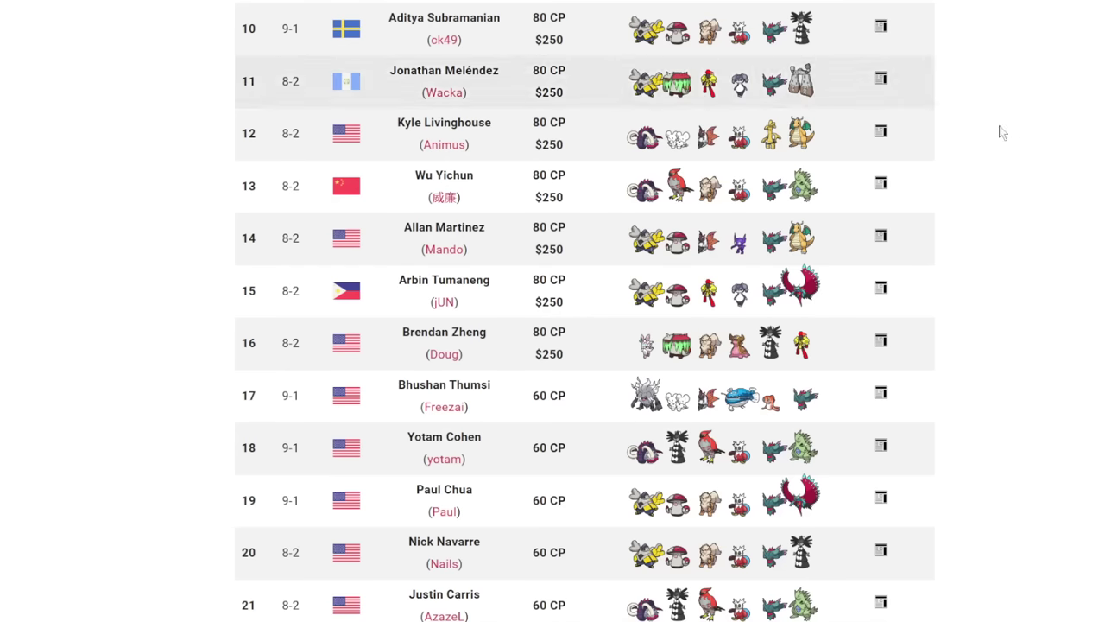
Step: Switch to the tournament results, open the sixth-place player's team list and examine the sets of Gothitelle and its teammates
scroll(1001, 132, "up", 5)
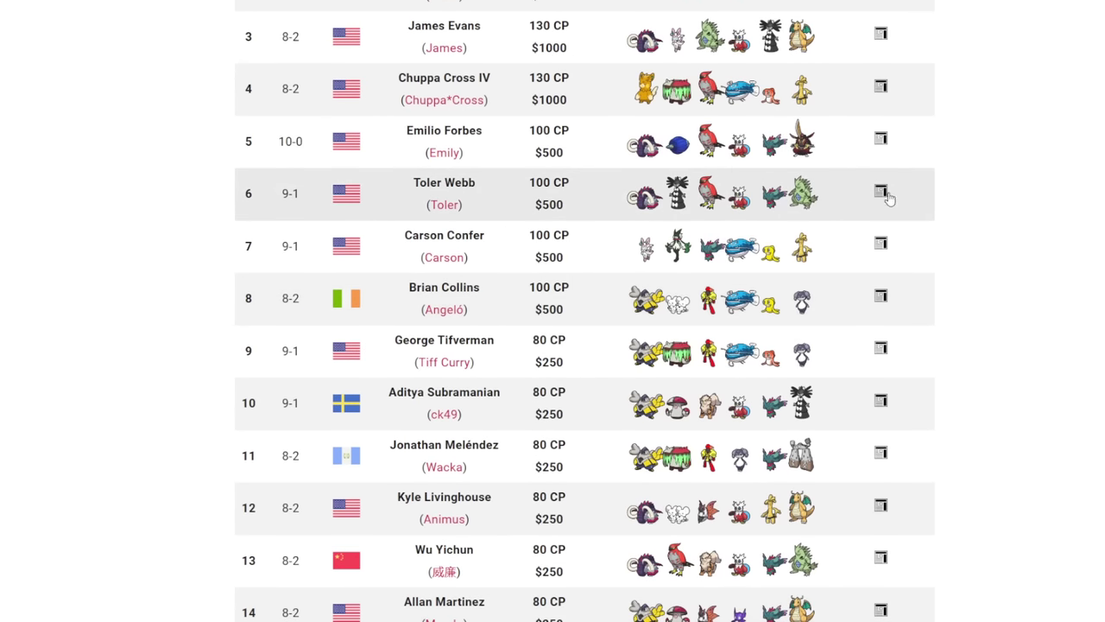
left_click(882, 190)
scroll(198, 334, "down", 3)
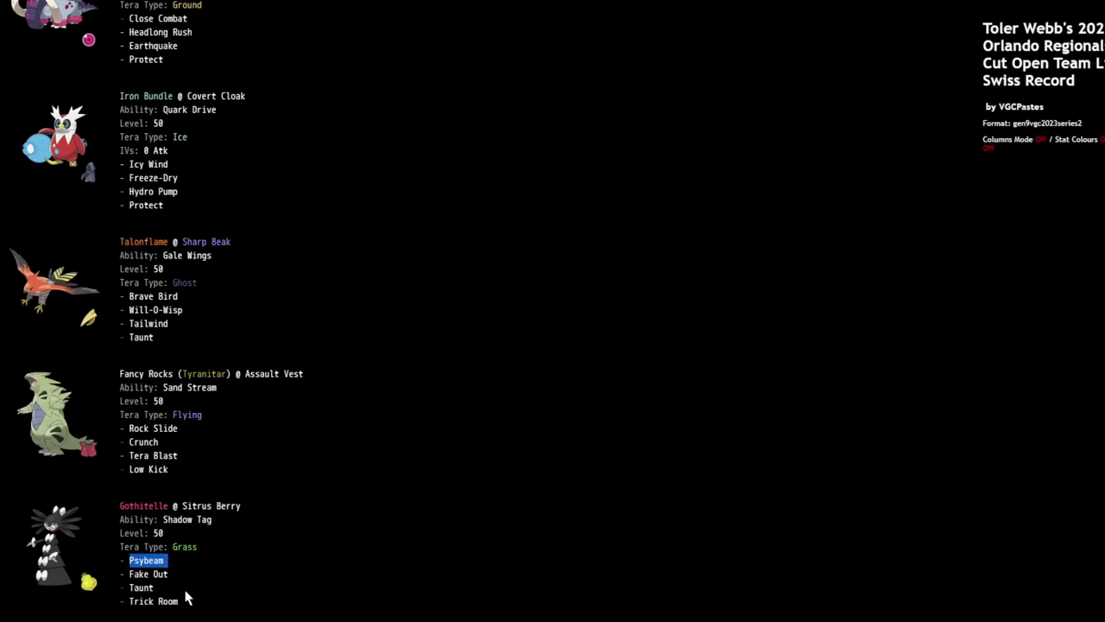
left_click(186, 595)
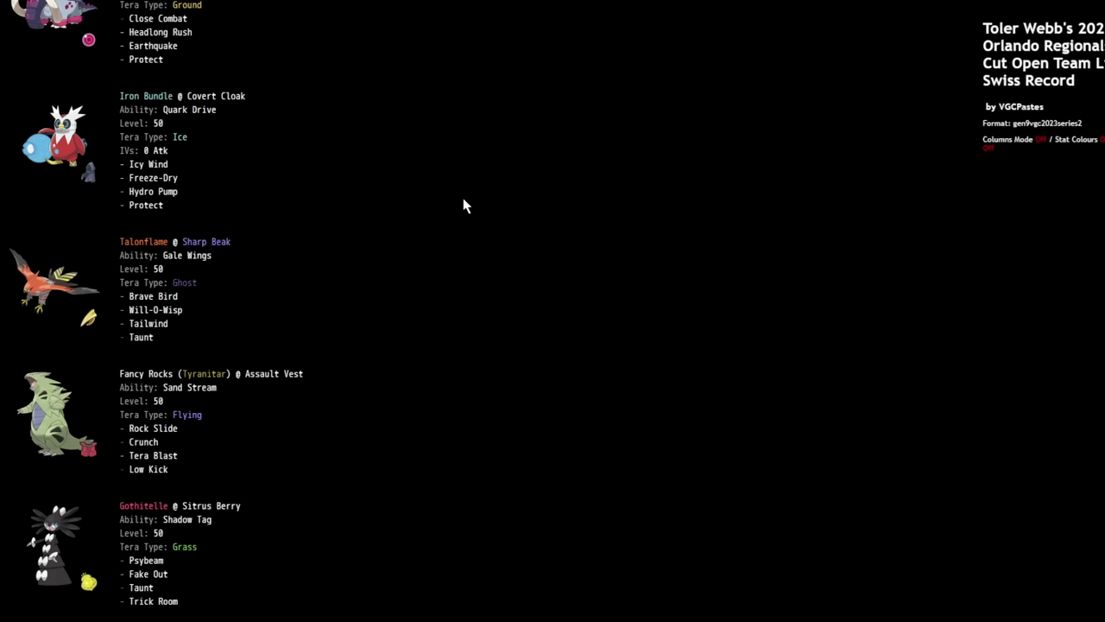
scroll(342, 227, "up", 2)
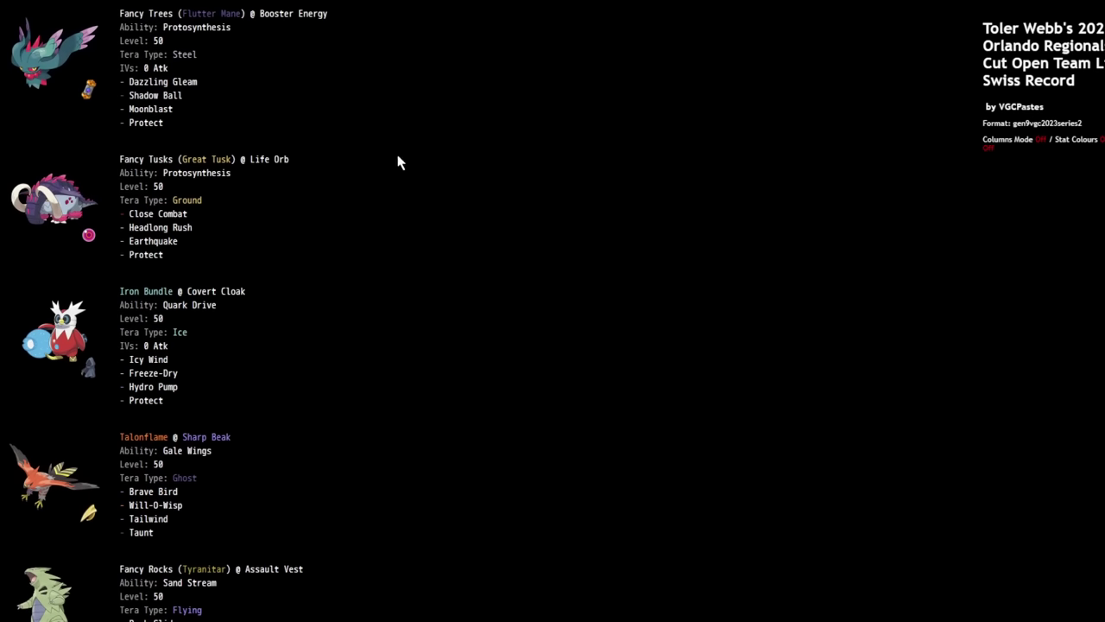
scroll(267, 215, "down", 2)
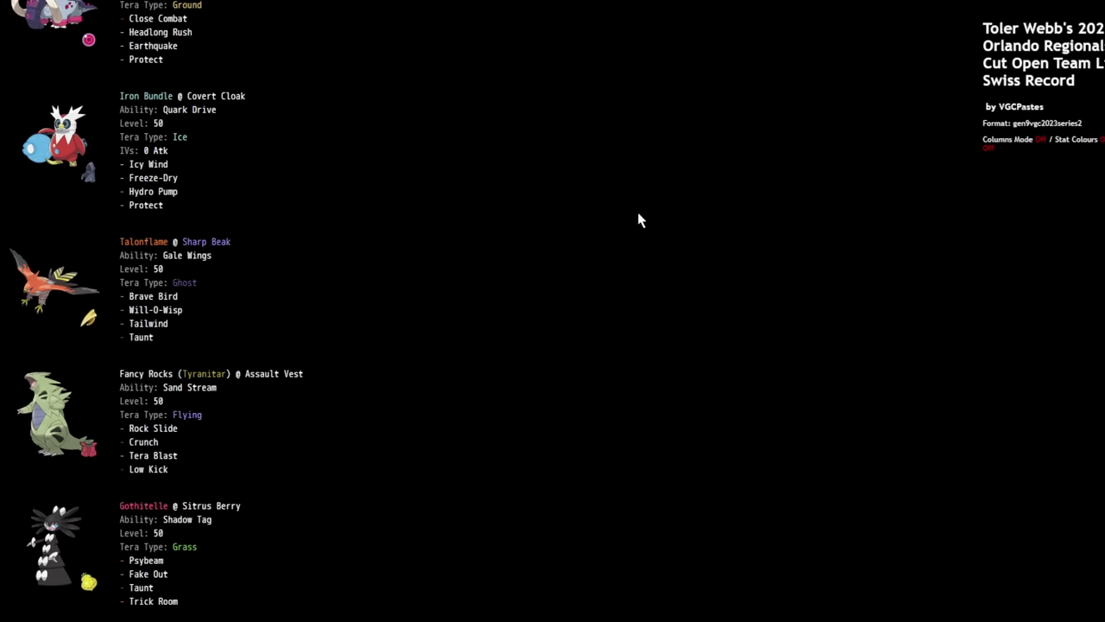